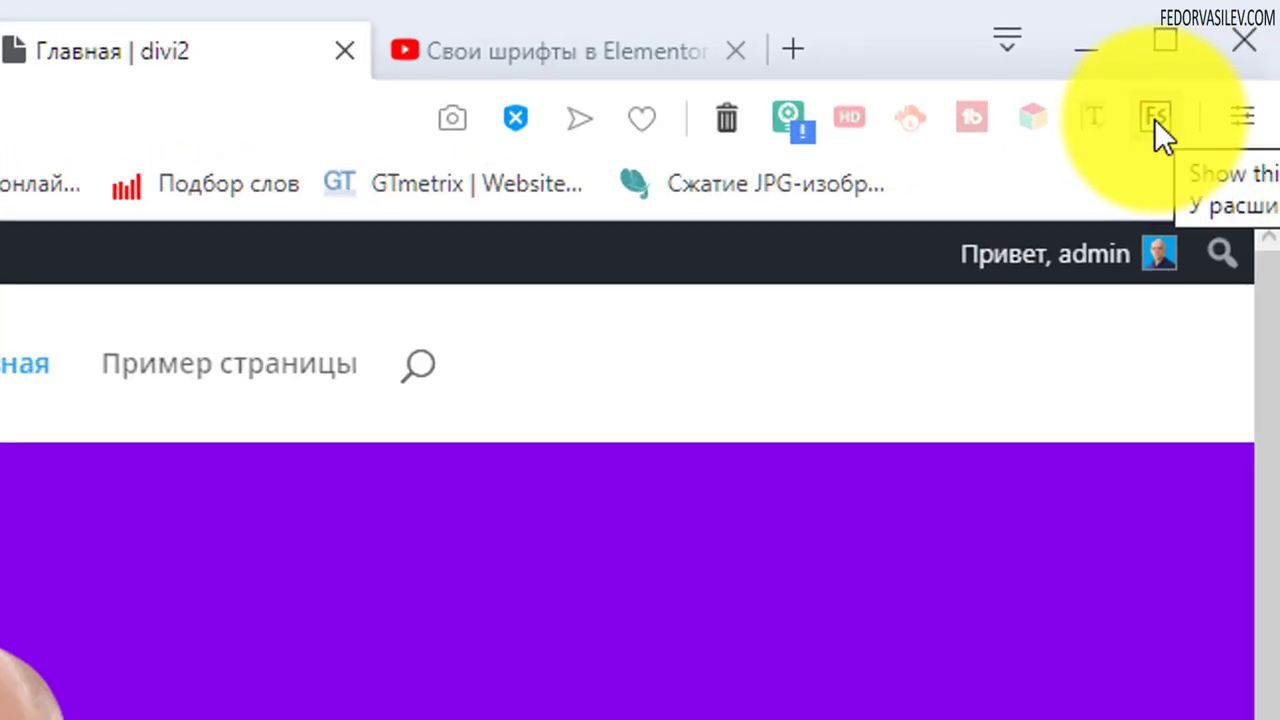
Inspect the font style and font family of the texts down the Главная page with the font inspection extension.
{"action": "left_click", "coordinate": [1154, 119]}
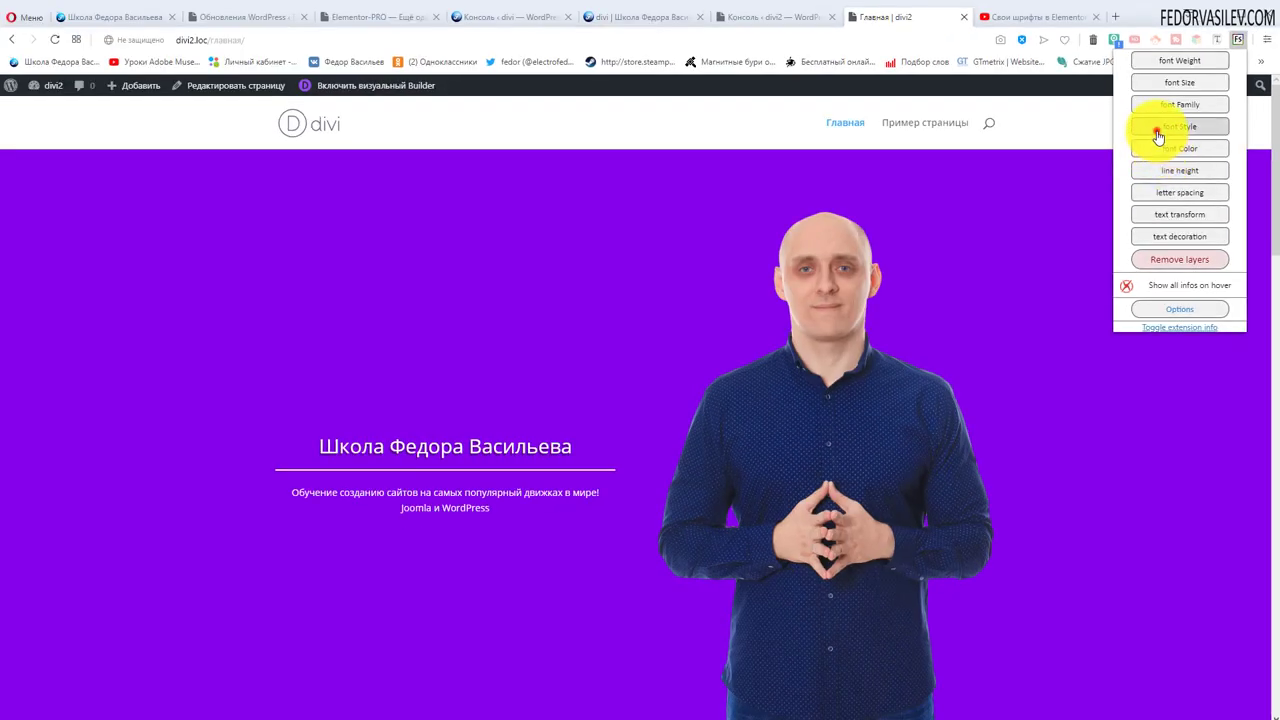
{"action": "left_click", "coordinate": [1158, 133]}
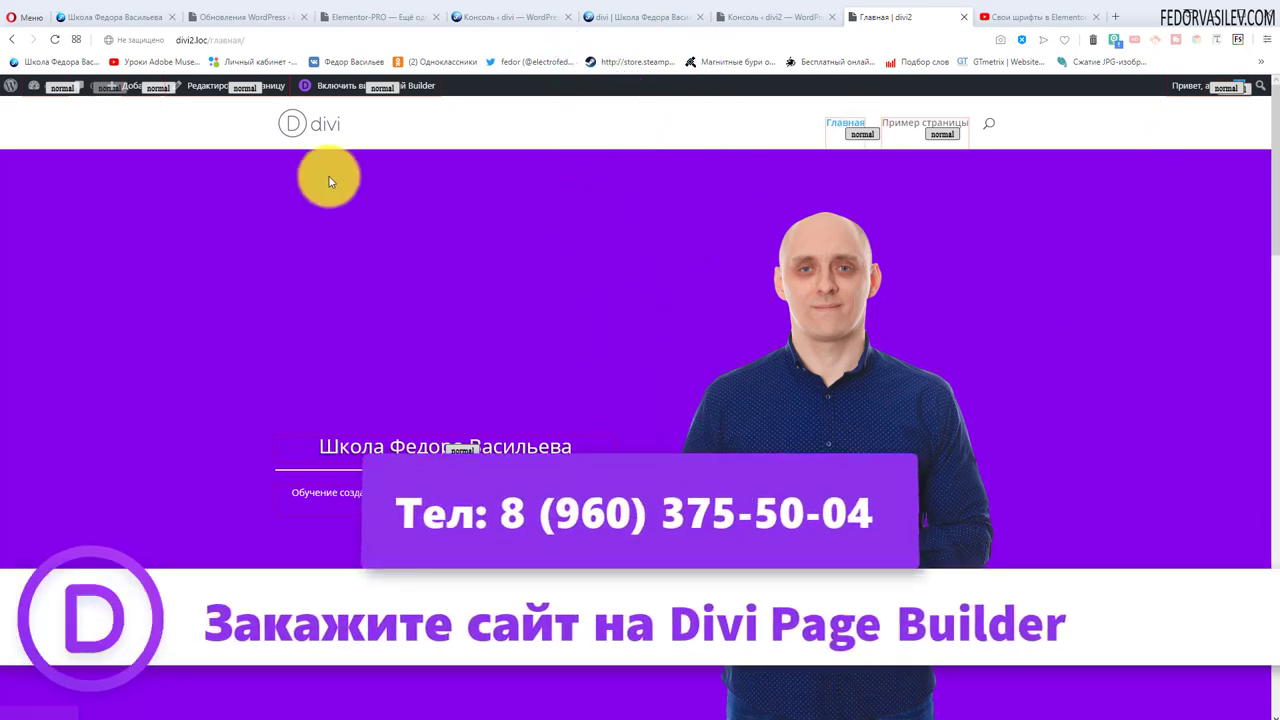
{"action": "scroll", "coordinate": [346, 211], "scroll_direction": "down", "scroll_amount": 4}
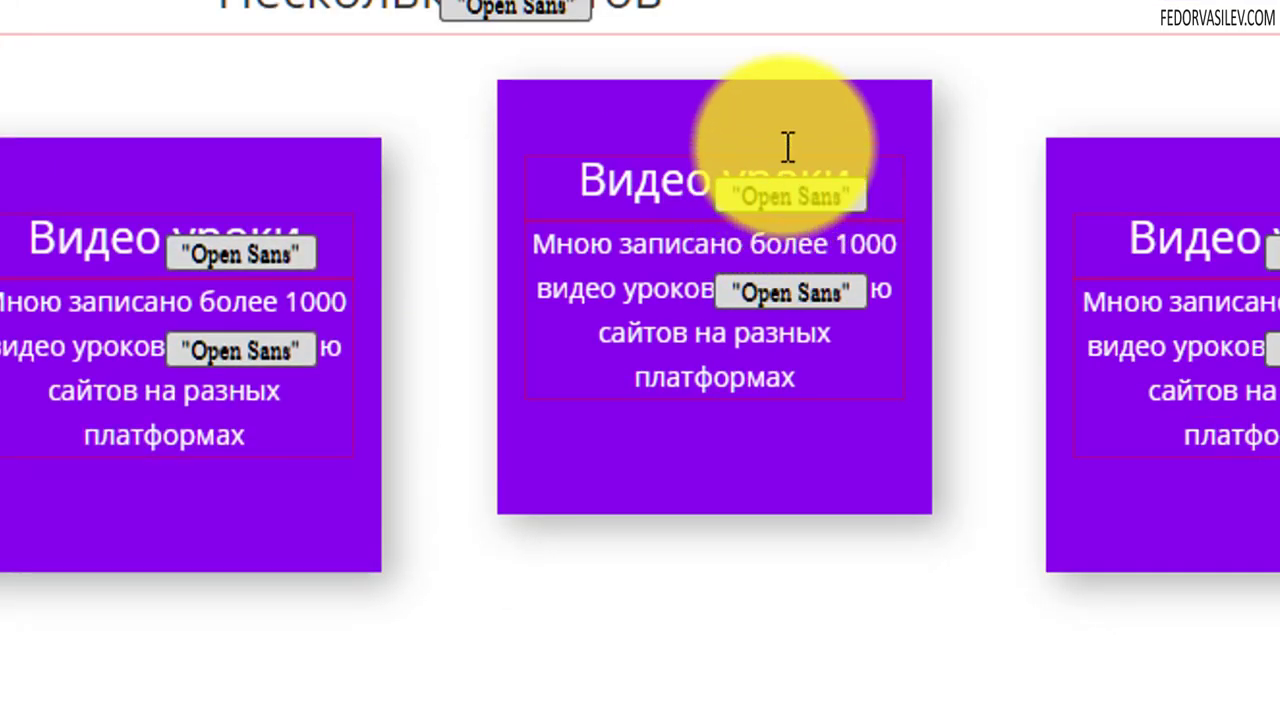
{"action": "scroll", "coordinate": [786, 143], "scroll_direction": "down", "scroll_amount": 3}
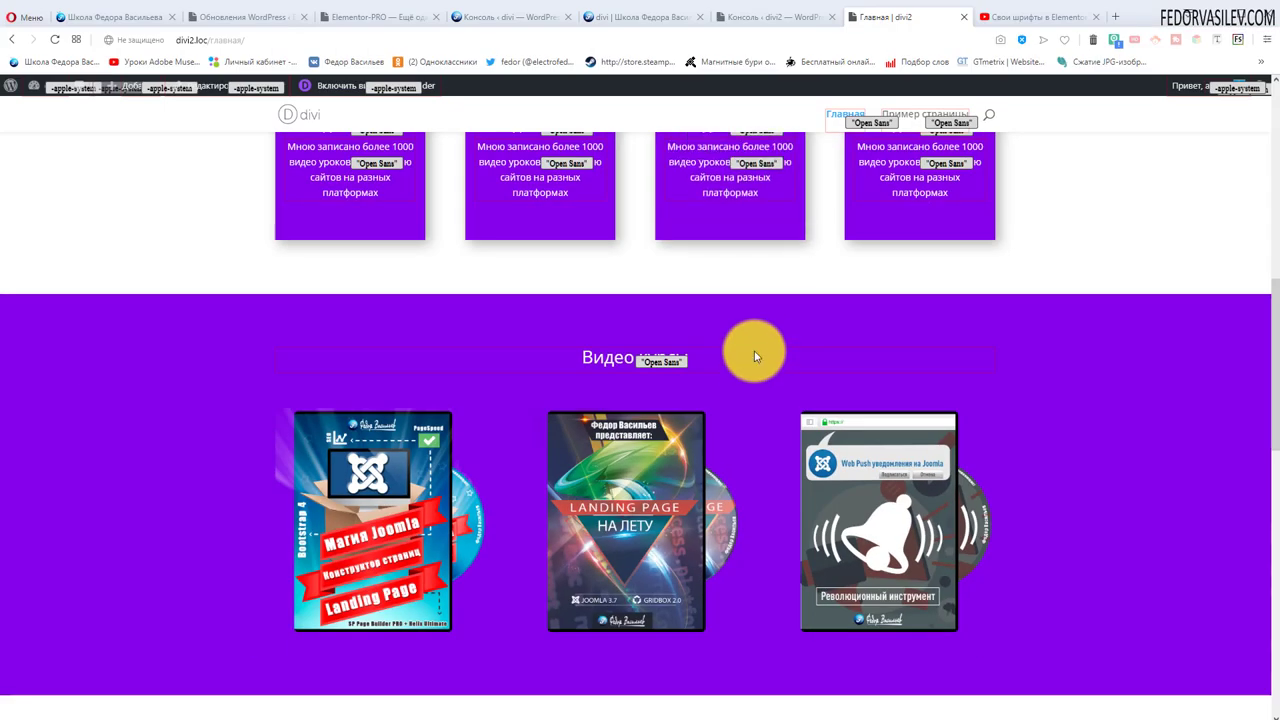
{"action": "scroll", "coordinate": [756, 349], "scroll_direction": "down", "scroll_amount": 5}
{"action": "scroll", "coordinate": [594, 657], "scroll_direction": "down", "scroll_amount": 2}
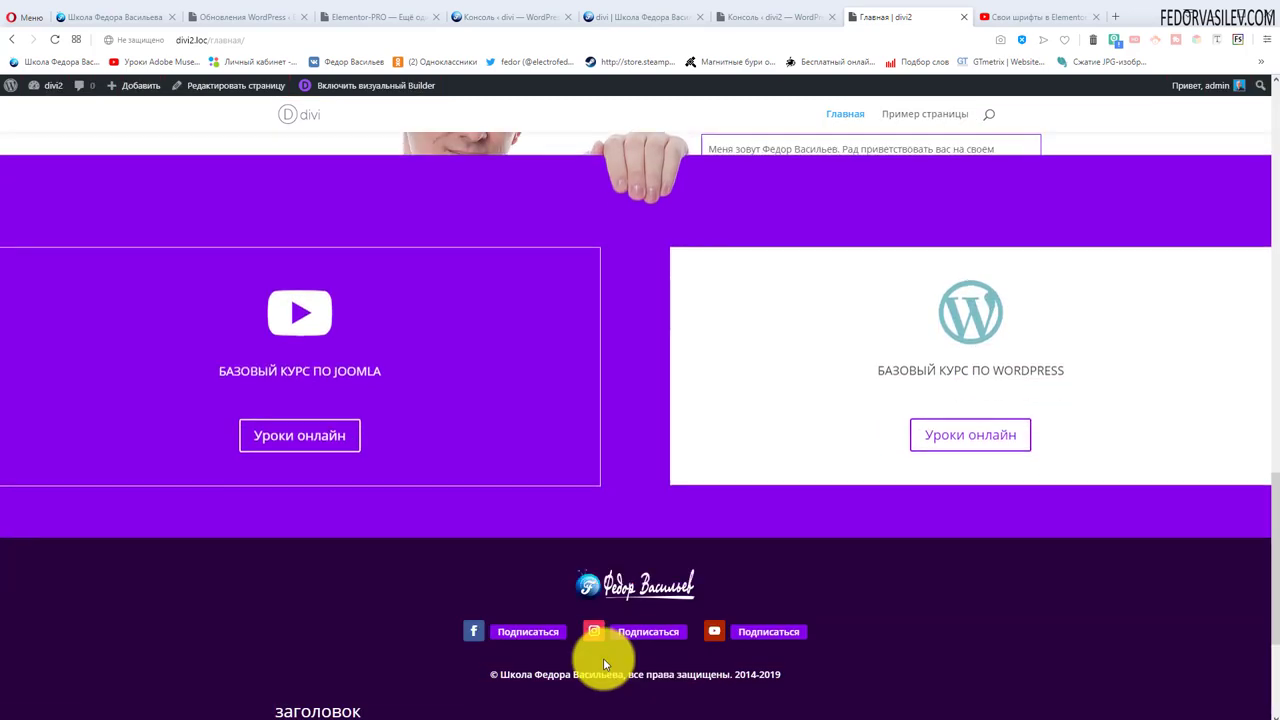
{"action": "scroll", "coordinate": [520, 603], "scroll_direction": "up", "scroll_amount": 15}
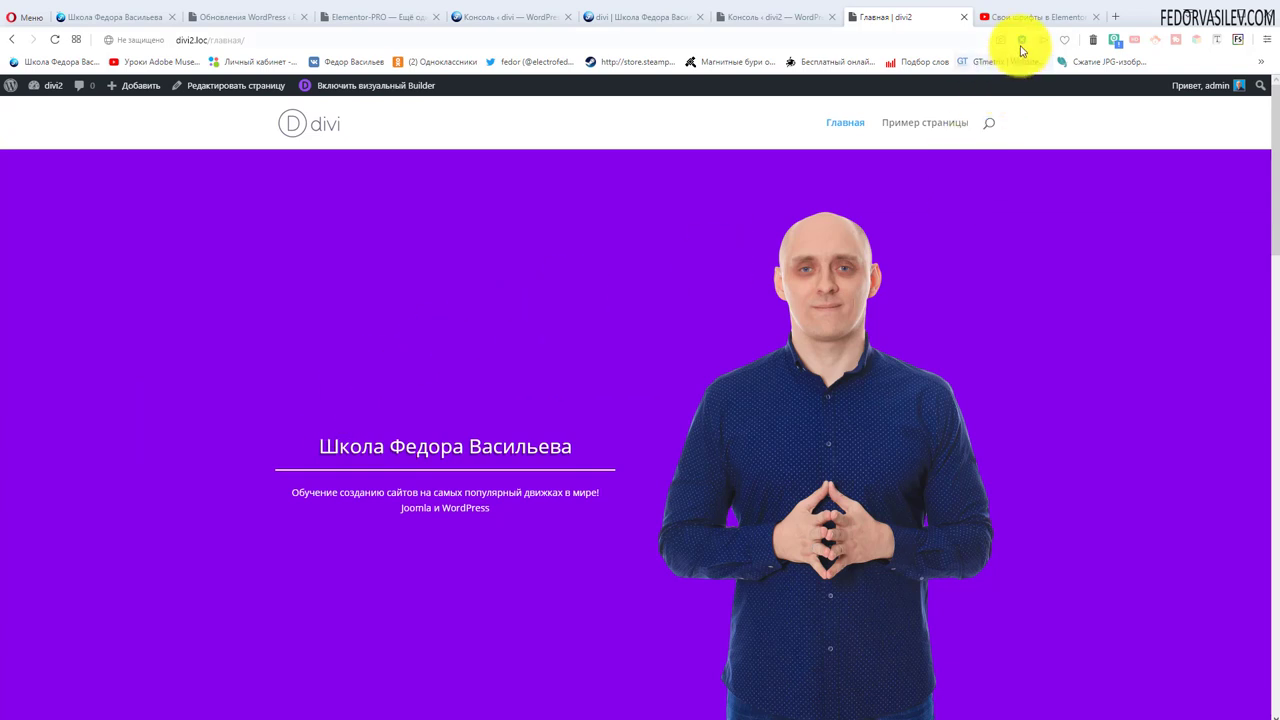
Look over the YouTube page of the video "Свои шрифты в Elementor PRO #7" and its description.
{"action": "left_click", "coordinate": [1044, 22]}
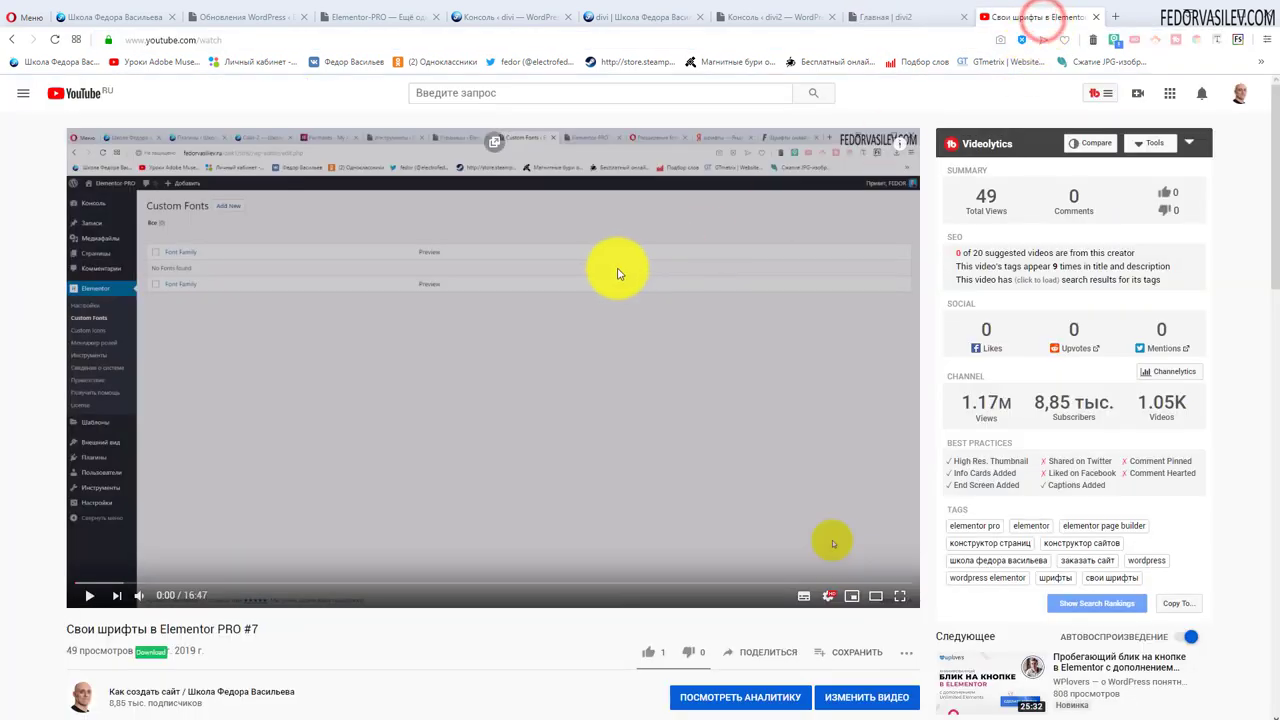
{"action": "scroll", "coordinate": [1034, 214], "scroll_direction": "down", "scroll_amount": 2}
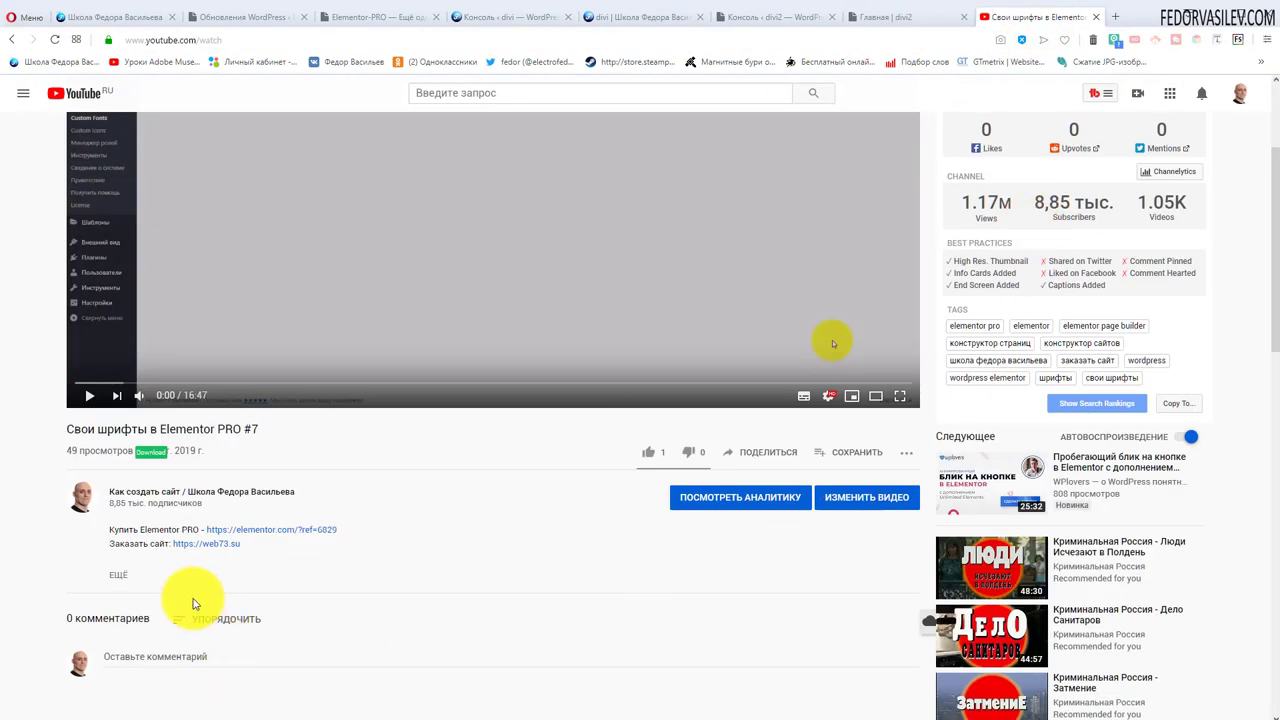
{"action": "scroll", "coordinate": [329, 649], "scroll_direction": "up", "scroll_amount": 2}
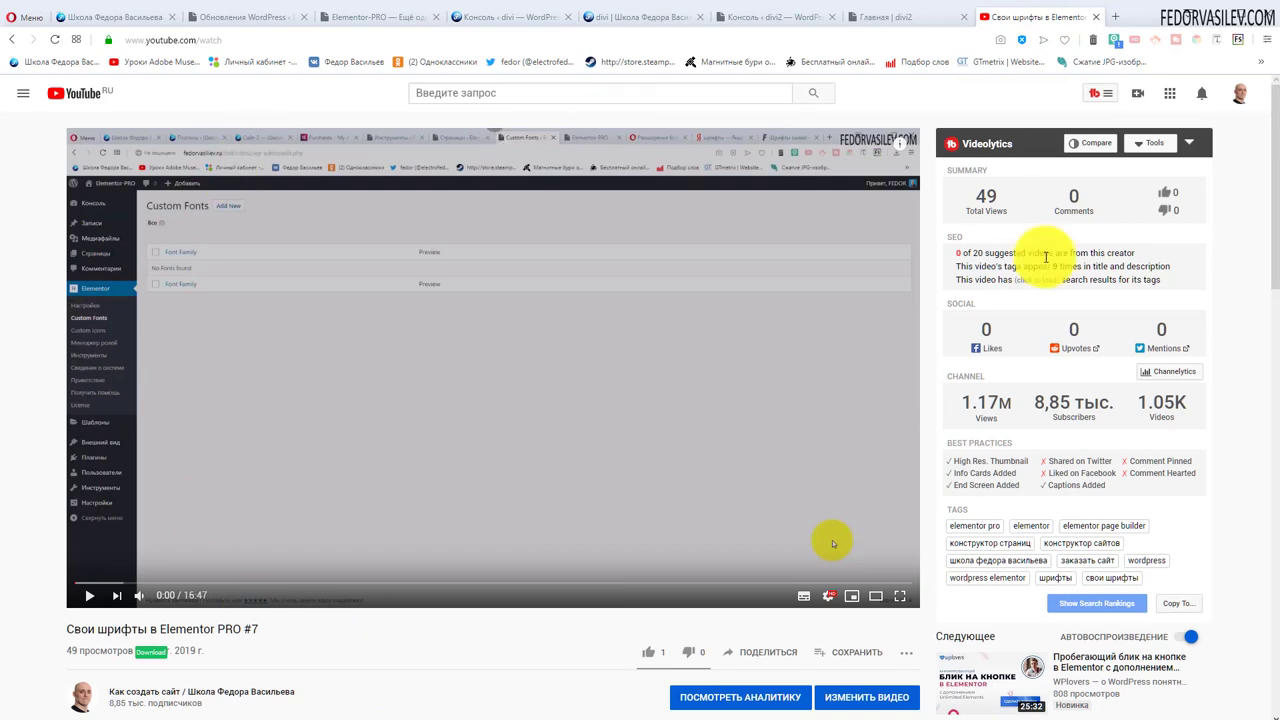
{"action": "scroll", "coordinate": [1045, 256], "scroll_direction": "down", "scroll_amount": 4}
{"action": "scroll", "coordinate": [338, 428], "scroll_direction": "up", "scroll_amount": 1}
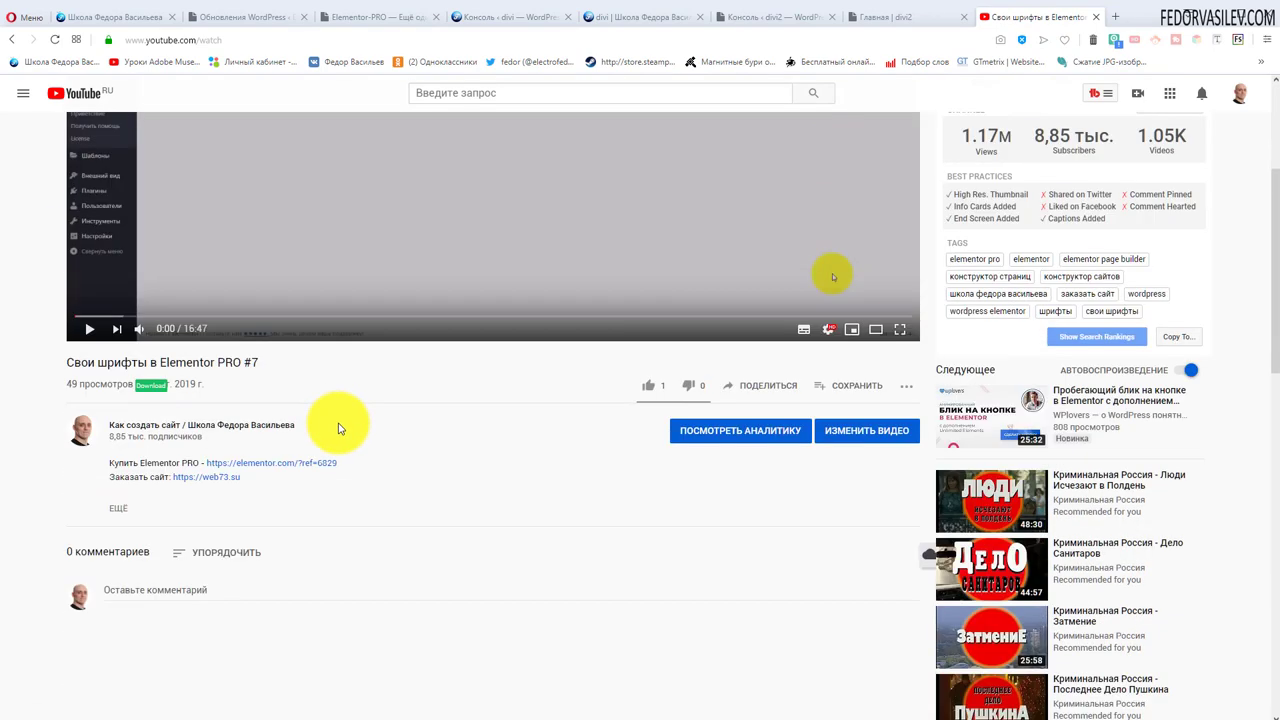
{"action": "scroll", "coordinate": [338, 428], "scroll_direction": "up", "scroll_amount": 1}
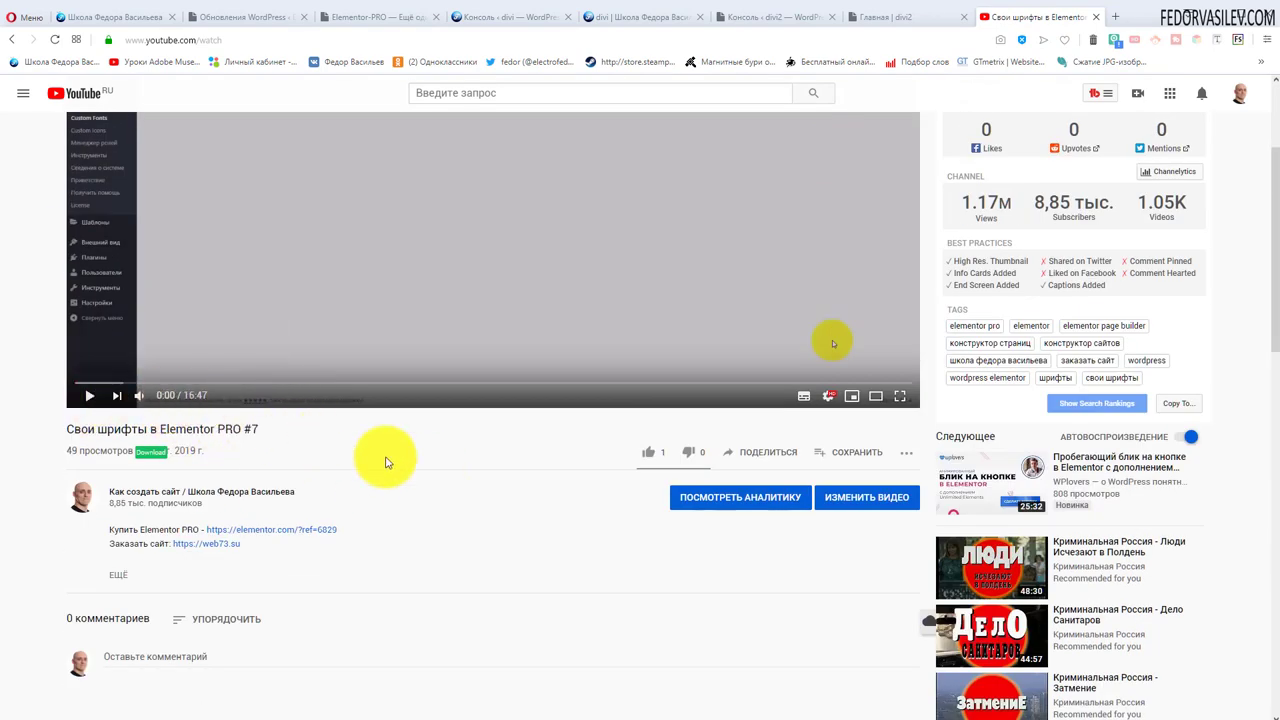
{"action": "scroll", "coordinate": [506, 492], "scroll_direction": "up", "scroll_amount": 2}
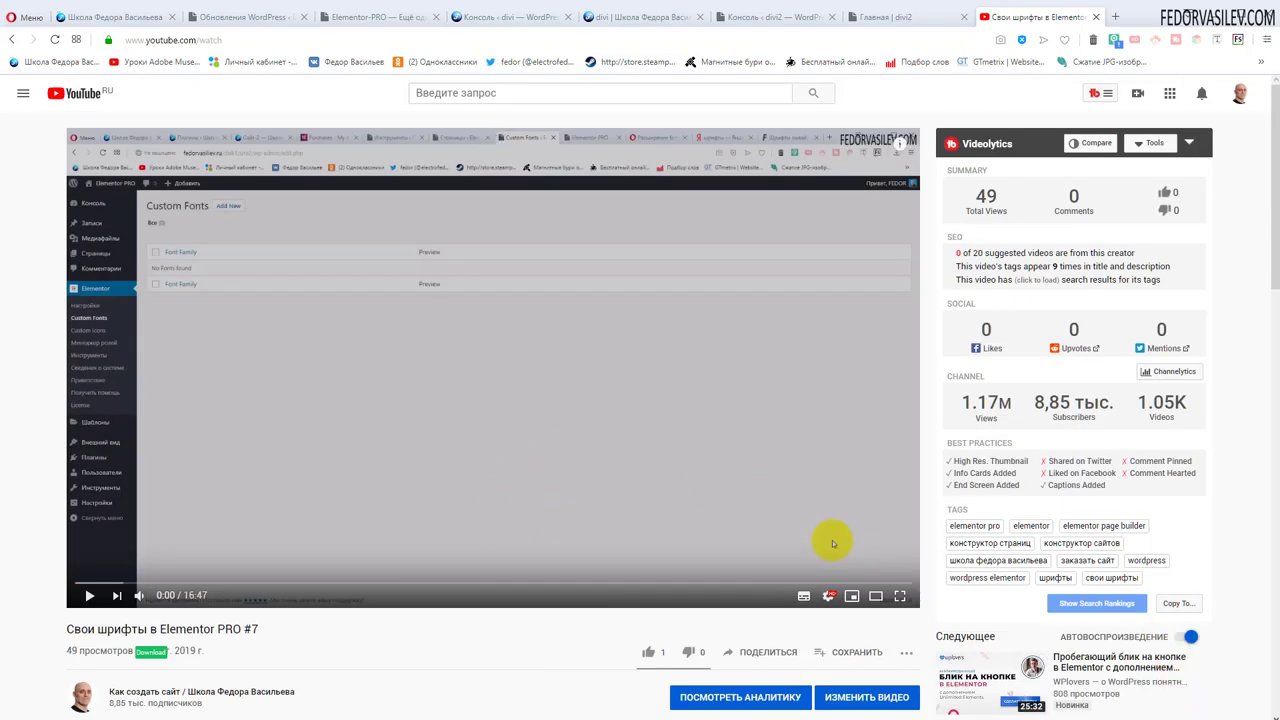
In the divi2 WordPress admin, go to the list of pages and open the Главная page for editing with Divi.
{"action": "key", "text": "ctrl+Tab"}
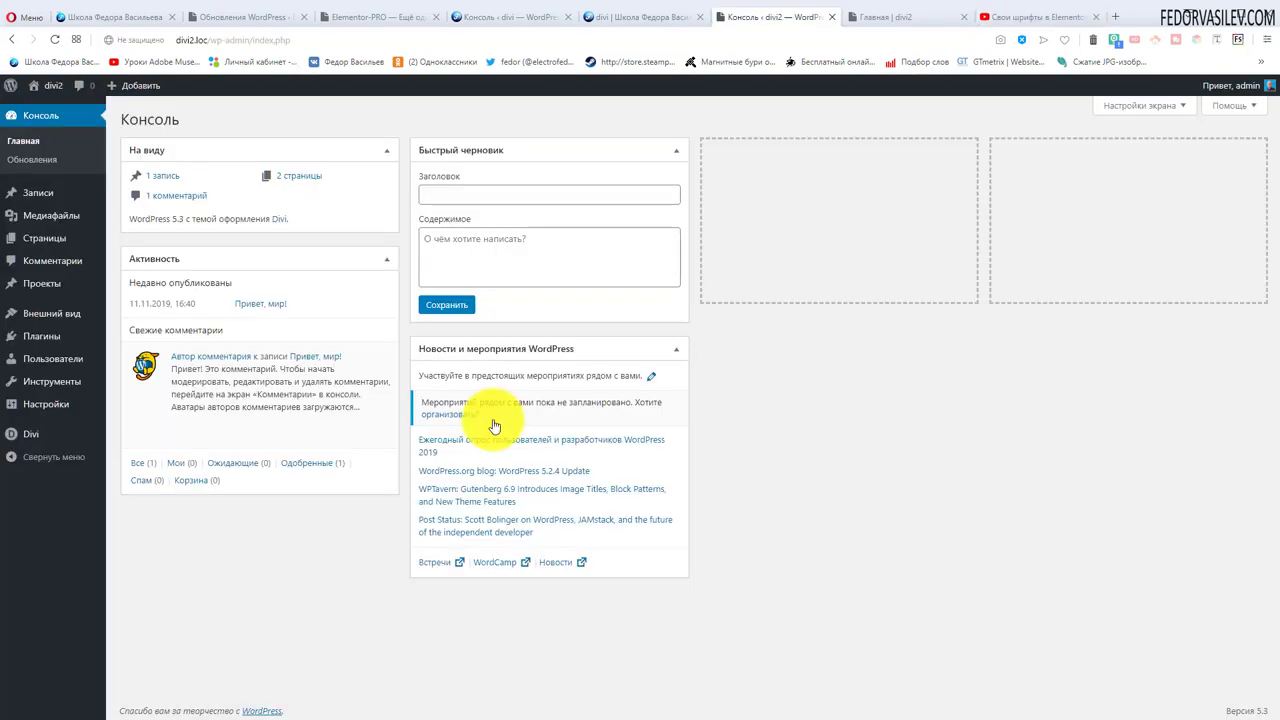
{"action": "mouse_move", "coordinate": [62, 238]}
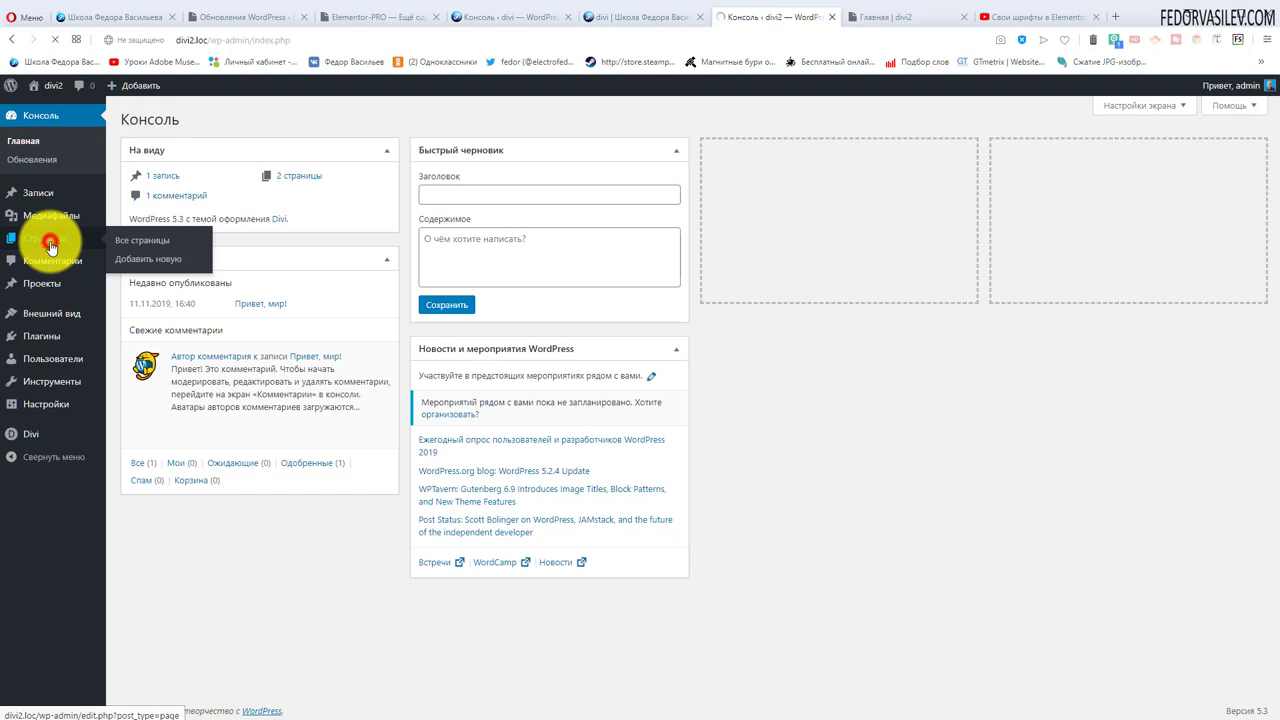
{"action": "left_click", "coordinate": [170, 216]}
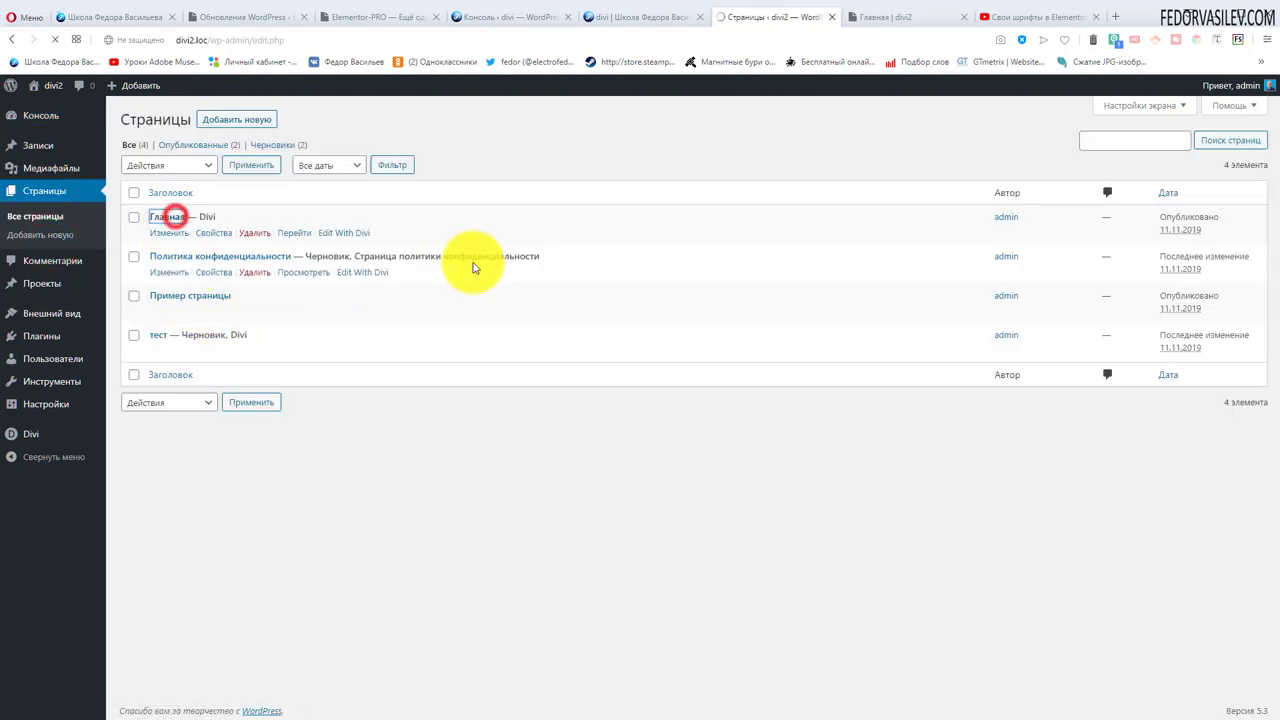
{"action": "left_click", "coordinate": [356, 232]}
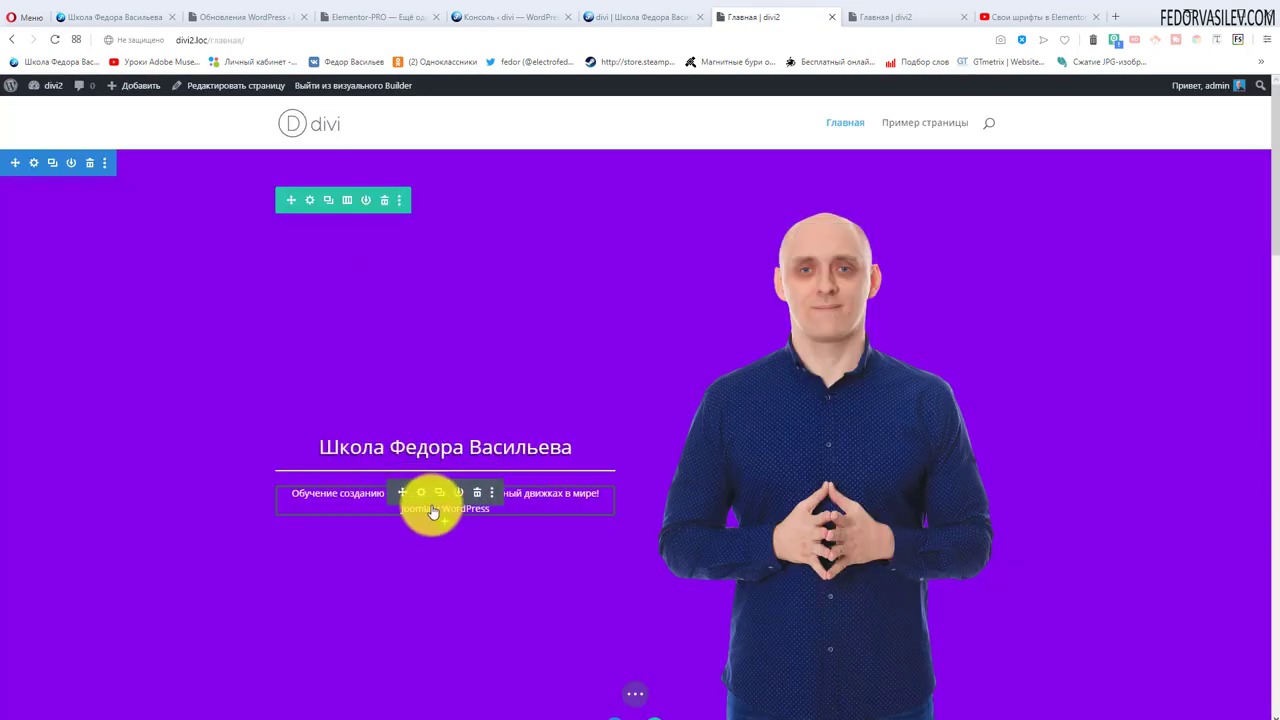
Open the text design settings of the hero section's text module and look through the available fonts.
{"action": "left_click_drag", "start_coordinate": [423, 490], "coordinate": [428, 448]}
{"action": "left_click", "coordinate": [107, 125]}
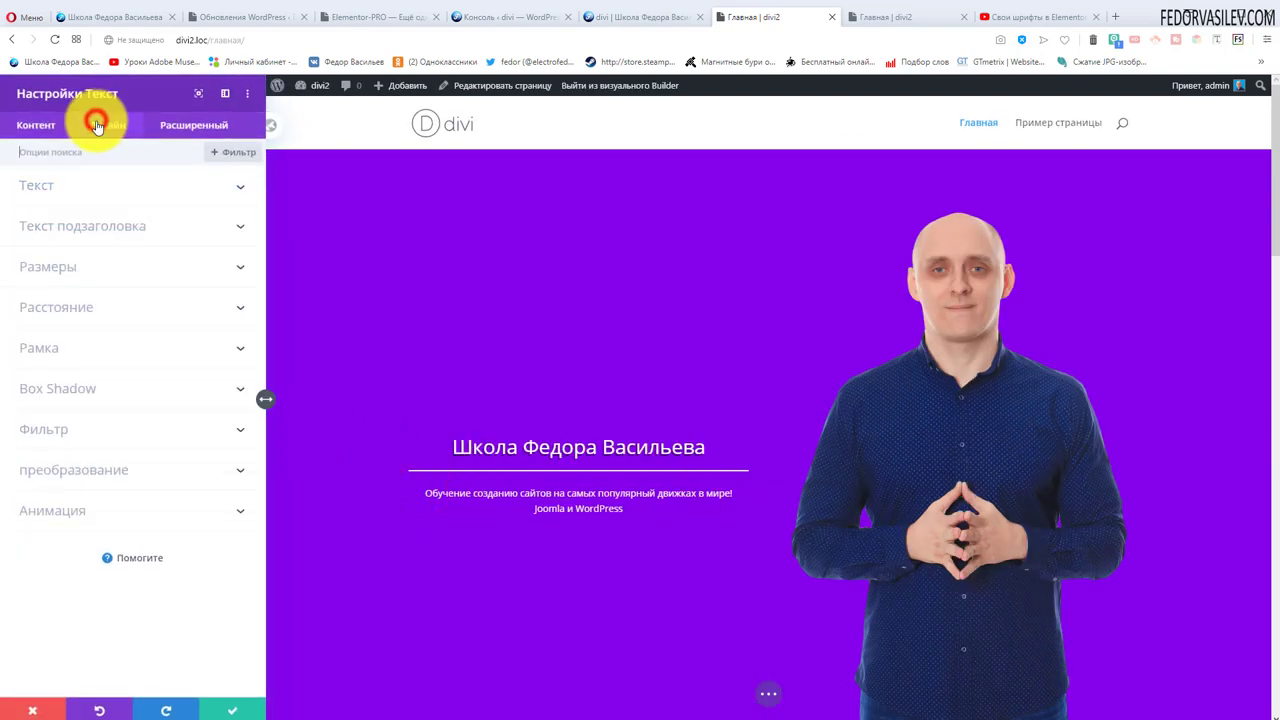
{"action": "left_click", "coordinate": [30, 185]}
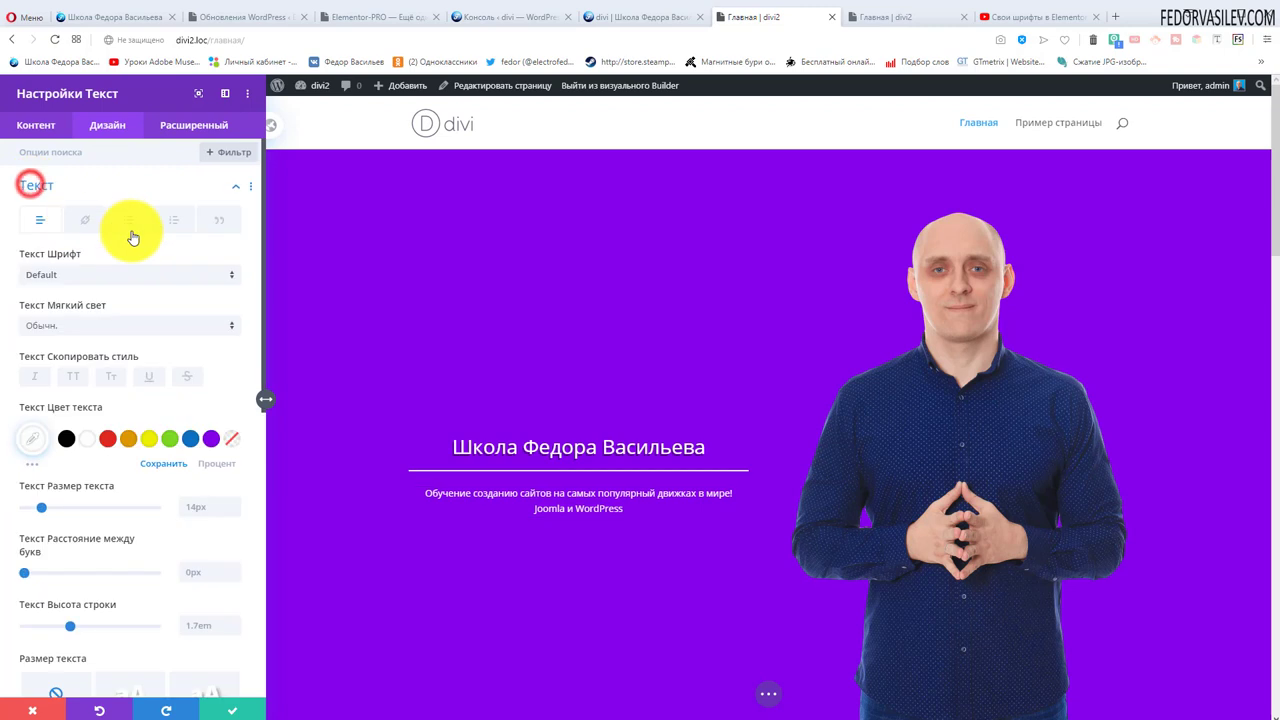
{"action": "left_click", "coordinate": [65, 278]}
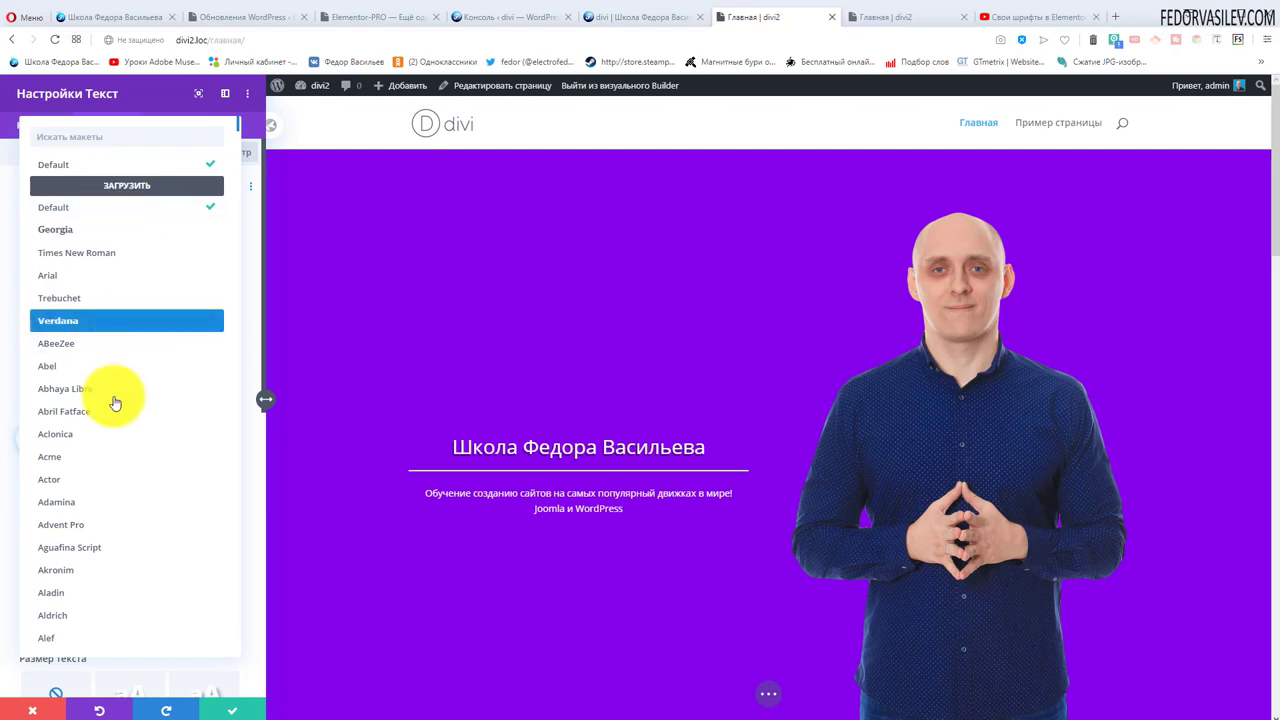
{"action": "scroll", "coordinate": [110, 330], "scroll_direction": "down", "scroll_amount": 10}
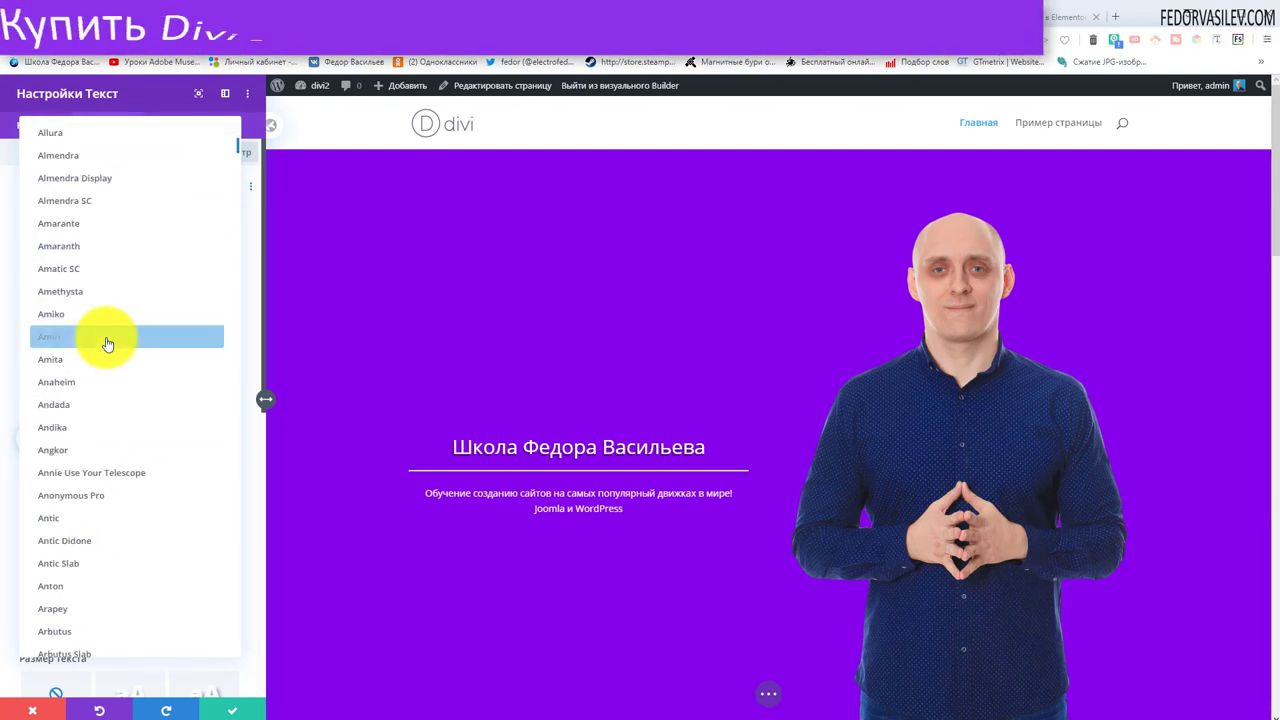
{"action": "scroll", "coordinate": [107, 343], "scroll_direction": "down", "scroll_amount": 5}
{"action": "scroll", "coordinate": [107, 343], "scroll_direction": "up", "scroll_amount": 15}
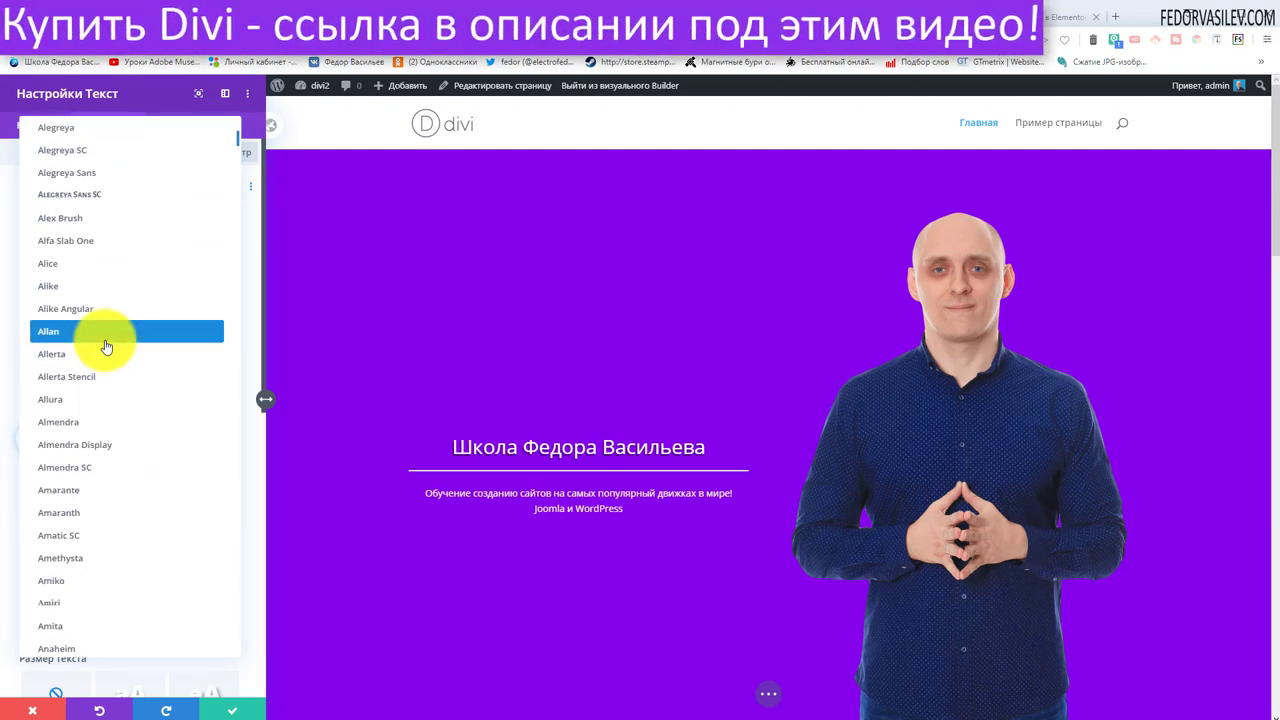
{"action": "scroll", "coordinate": [115, 320], "scroll_direction": "up", "scroll_amount": 3}
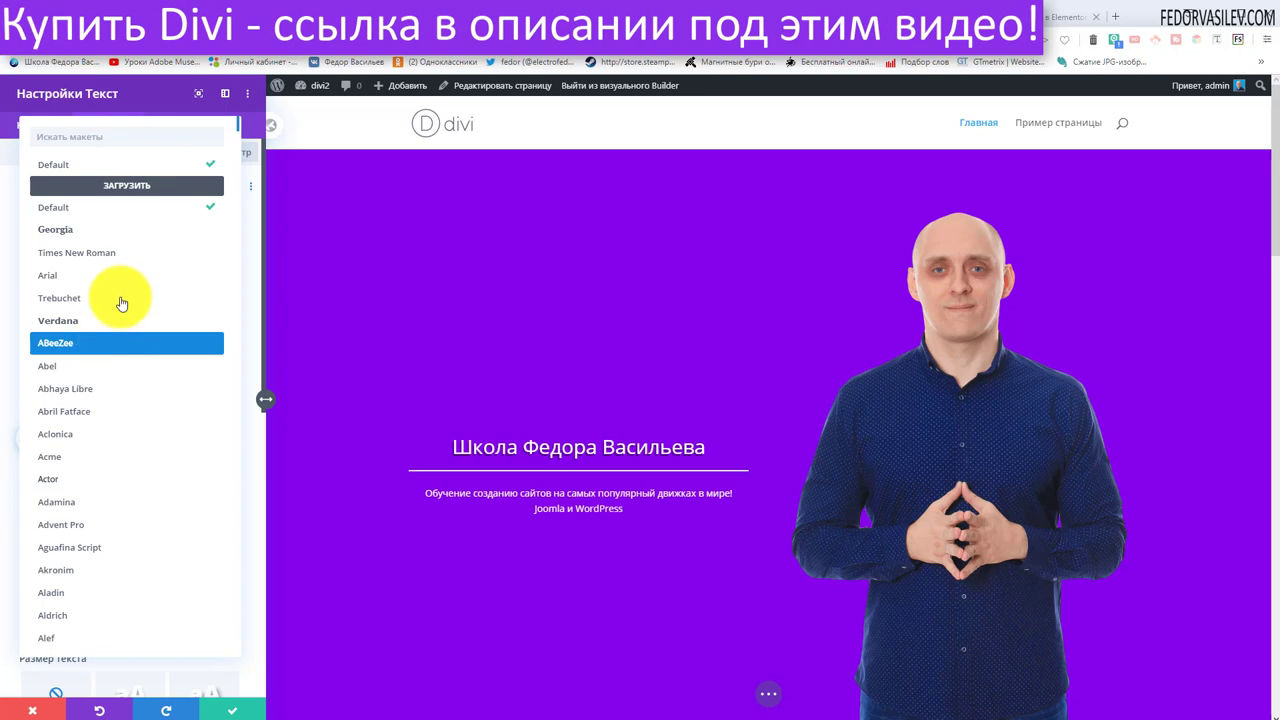
View the custom font upload form, then close it and leave the text module settings without changes.
{"action": "left_click", "coordinate": [140, 189]}
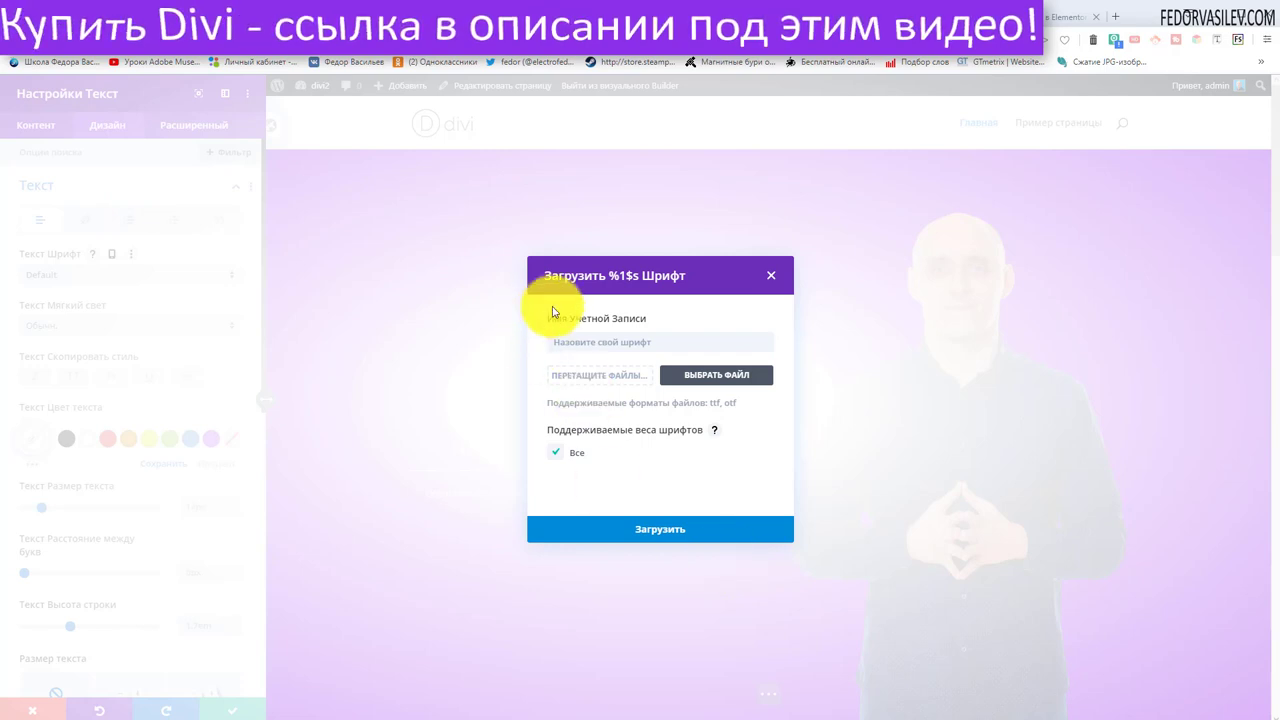
{"action": "left_click", "coordinate": [775, 283]}
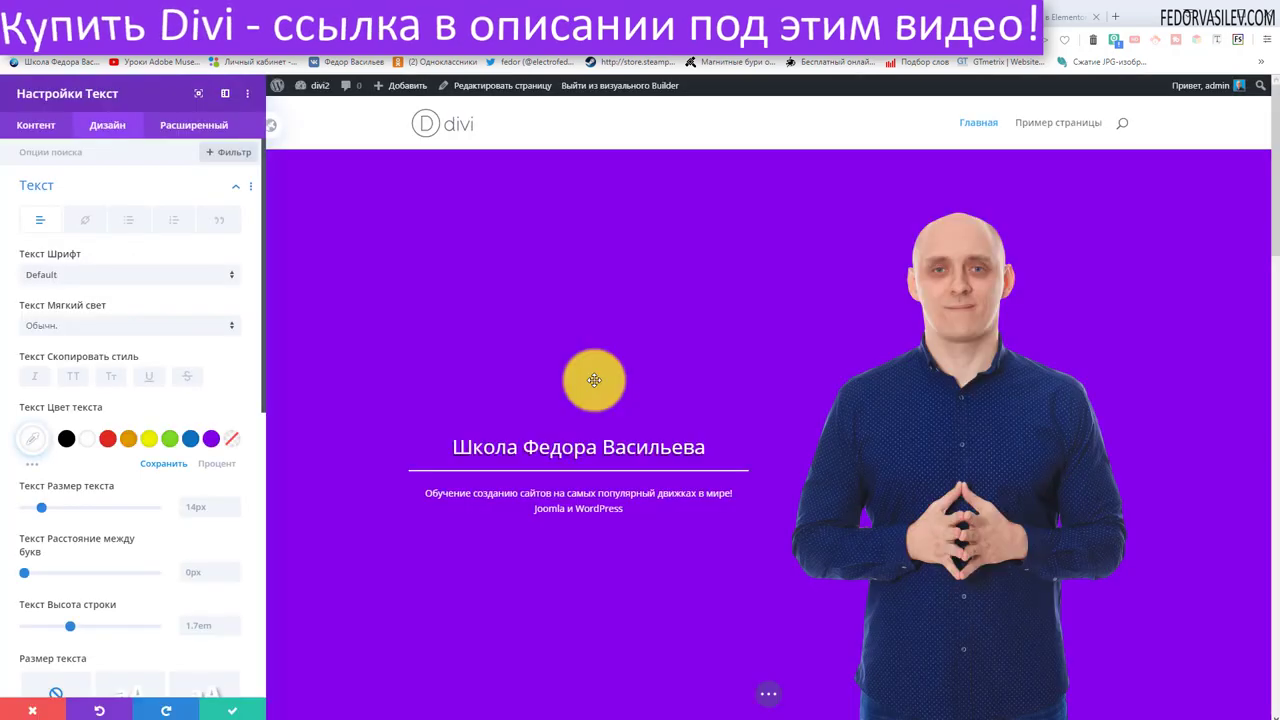
{"action": "left_click", "coordinate": [33, 710]}
In the Divi theme settings of the divi2 site, disable Используйте Google Fonts and save the changes.
{"action": "mouse_move", "coordinate": [51, 93]}
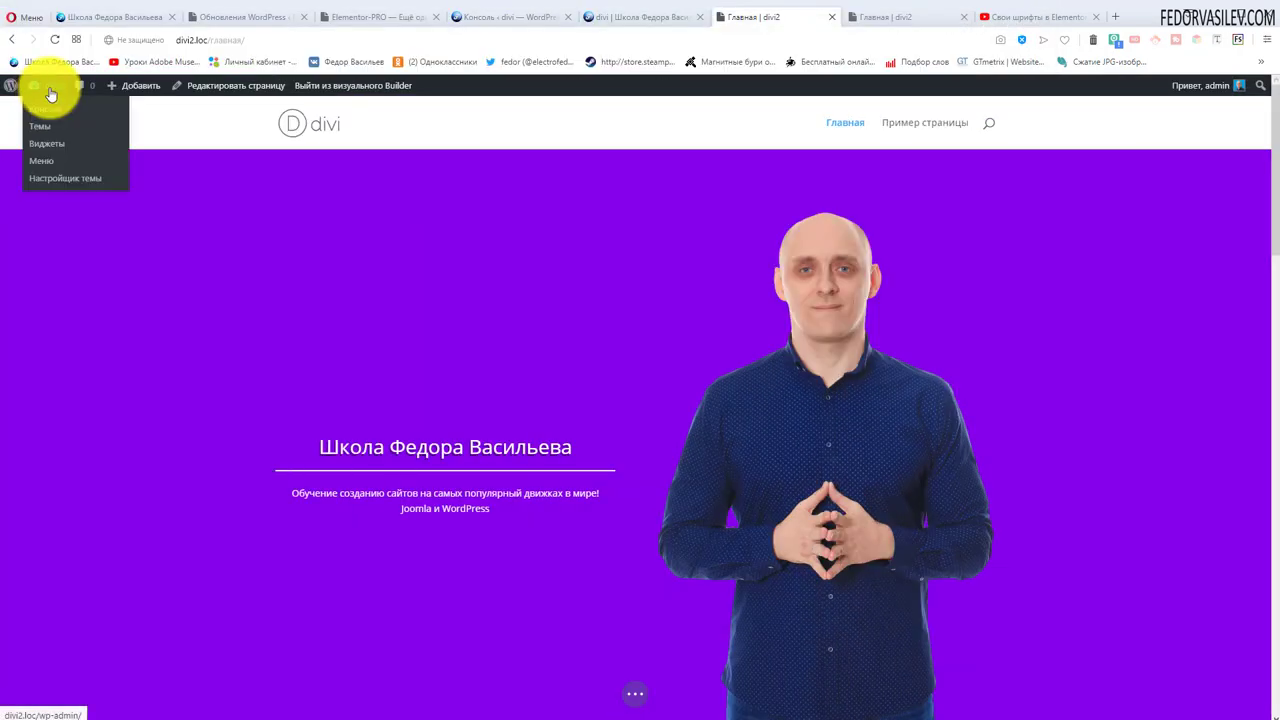
{"action": "left_click", "coordinate": [55, 117]}
{"action": "left_click", "coordinate": [657, 486]}
{"action": "mouse_move", "coordinate": [40, 432]}
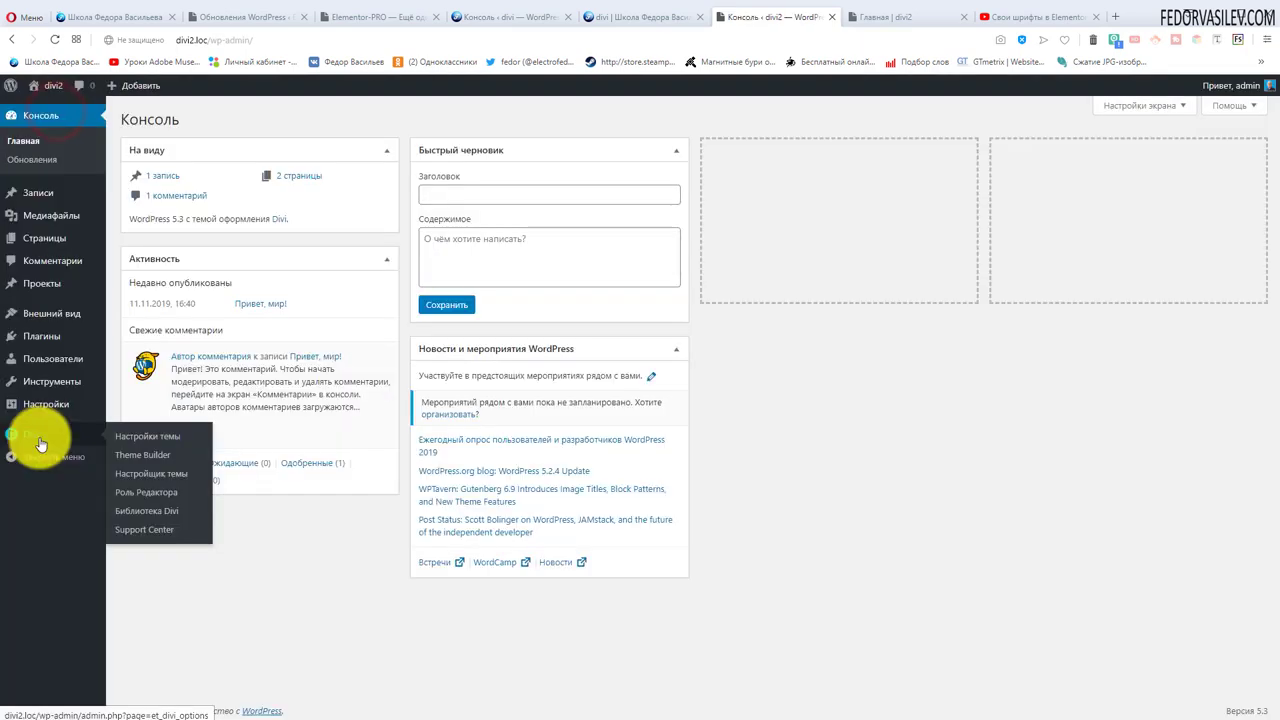
{"action": "left_click", "coordinate": [153, 440]}
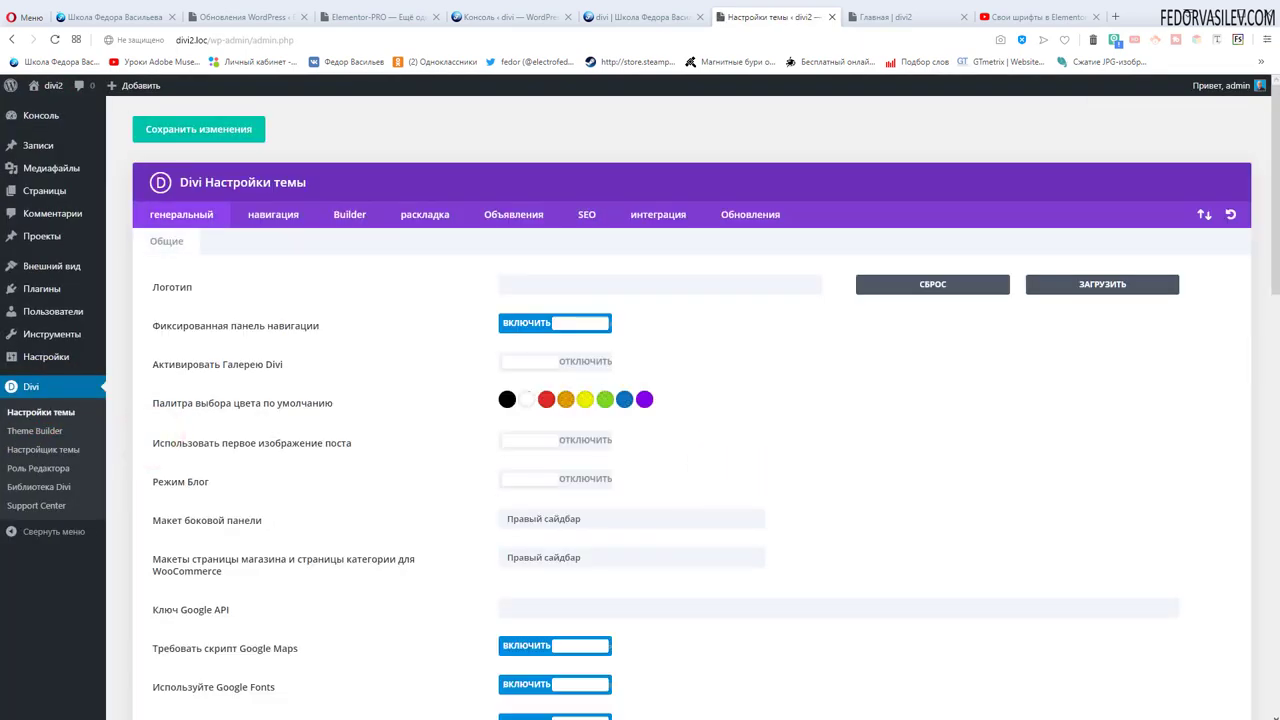
{"action": "scroll", "coordinate": [771, 380], "scroll_direction": "down", "scroll_amount": 3}
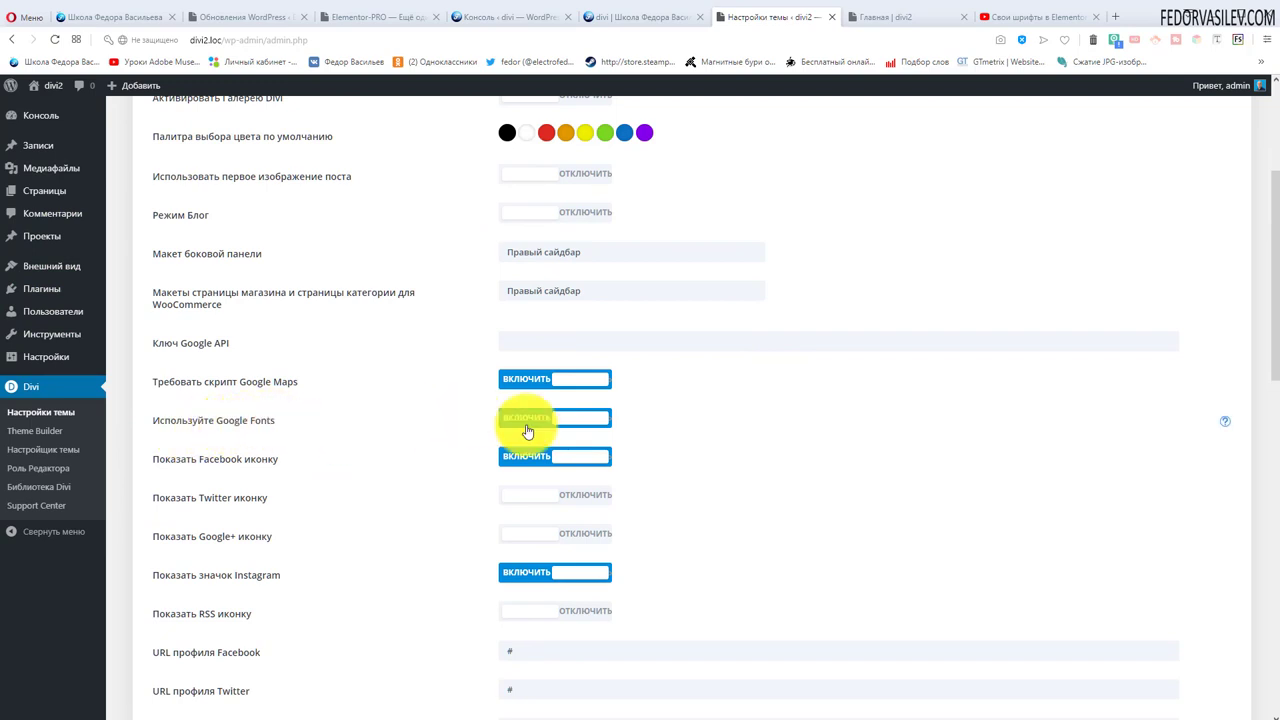
{"action": "scroll", "coordinate": [380, 450], "scroll_direction": "up", "scroll_amount": 3}
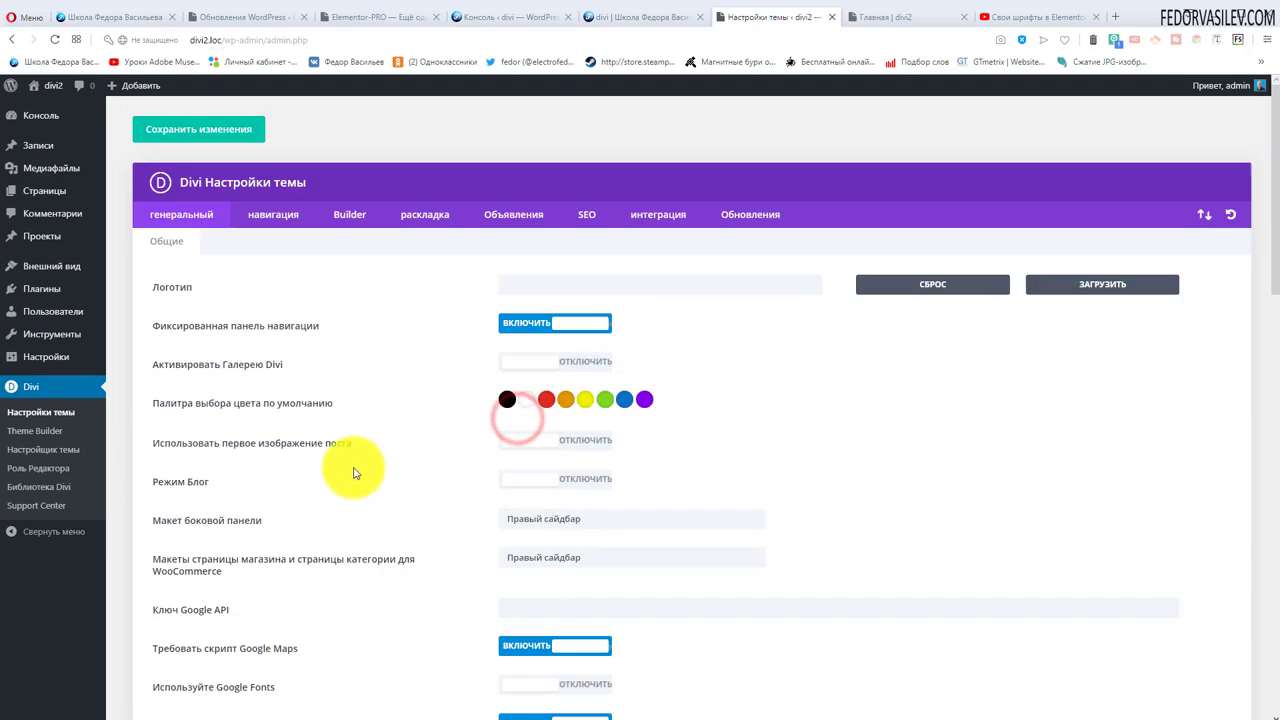
{"action": "left_click", "coordinate": [230, 140]}
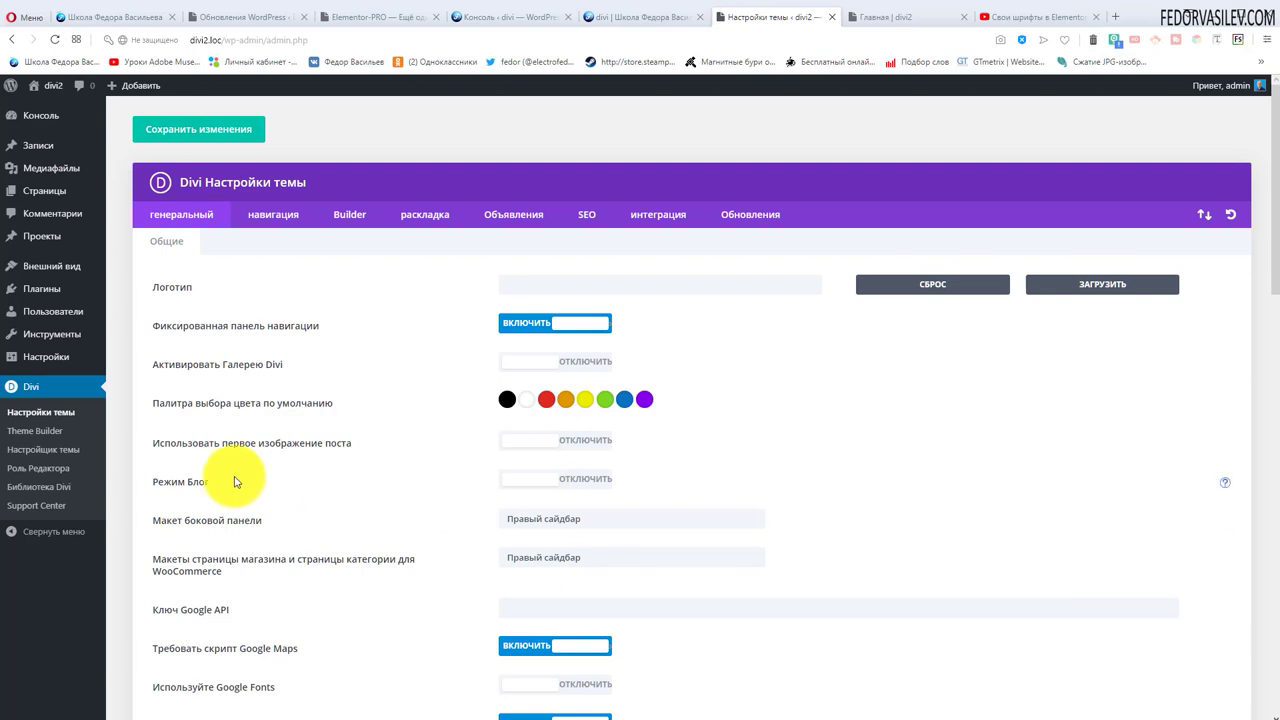
Open the Типография section under Общие настройки in the Divi theme customizer.
{"action": "left_click", "coordinate": [120, 268]}
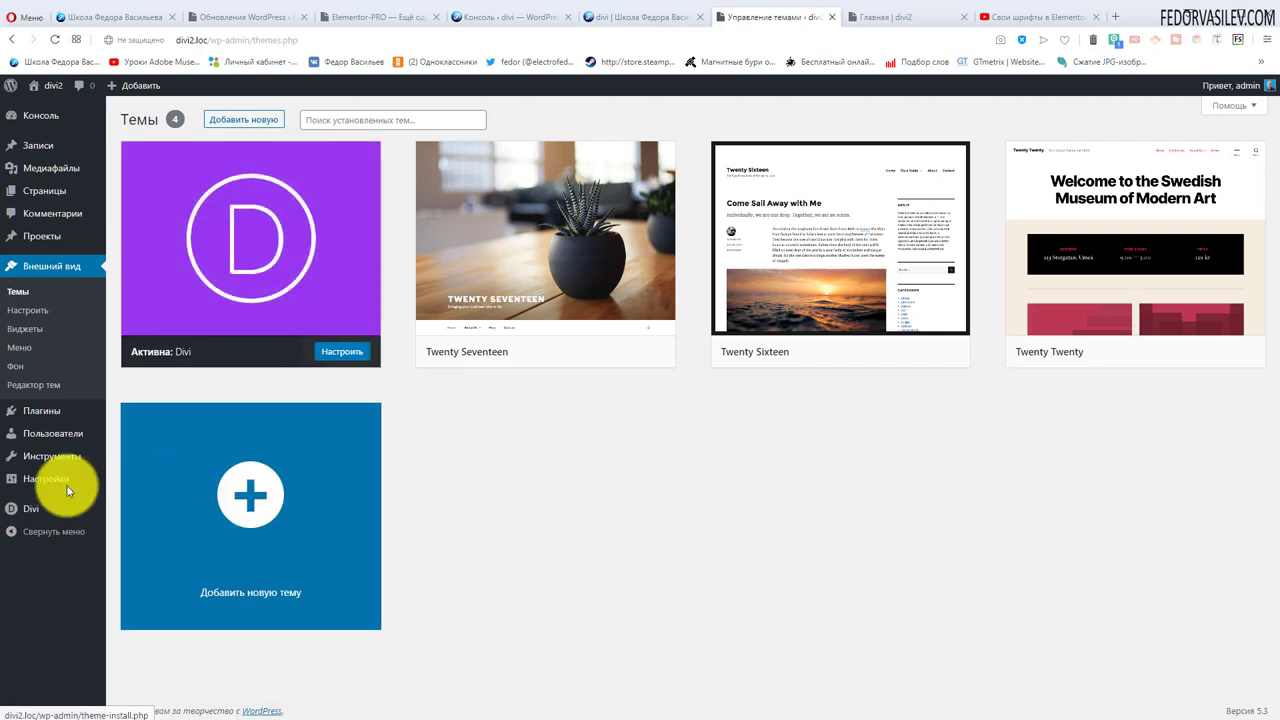
{"action": "mouse_move", "coordinate": [30, 510]}
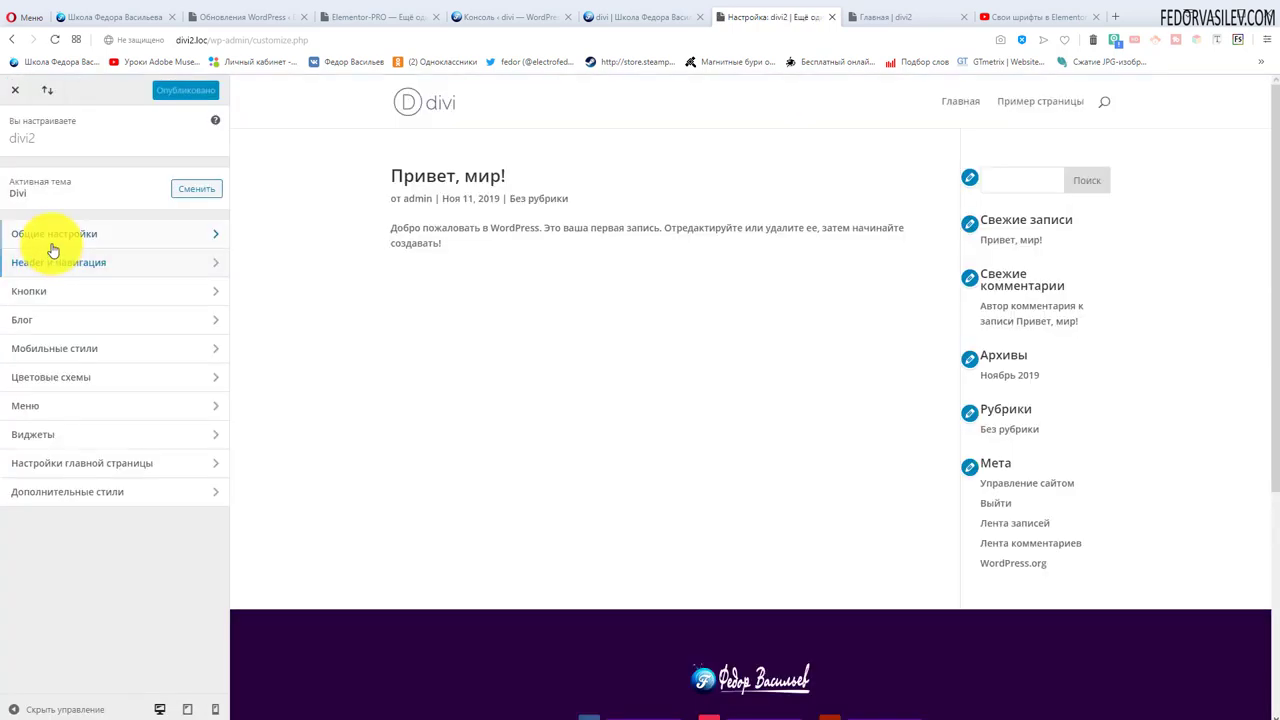
{"action": "left_click", "coordinate": [52, 240]}
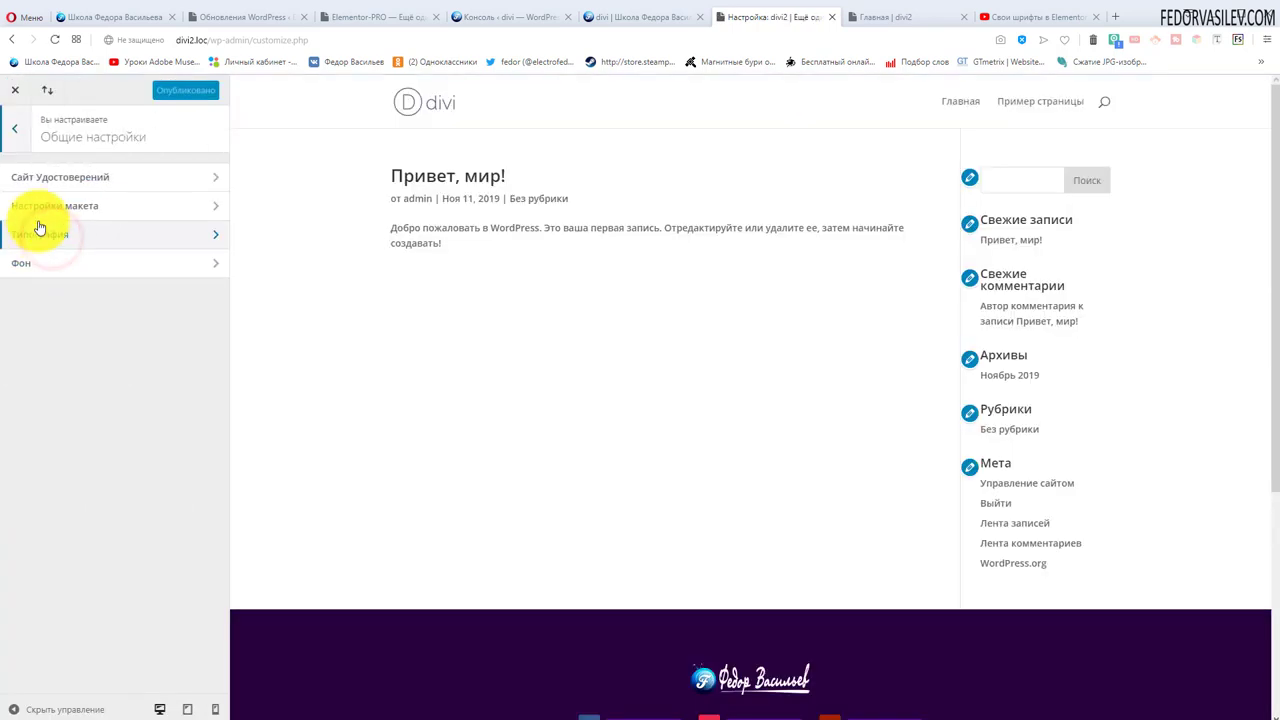
{"action": "left_click", "coordinate": [51, 234]}
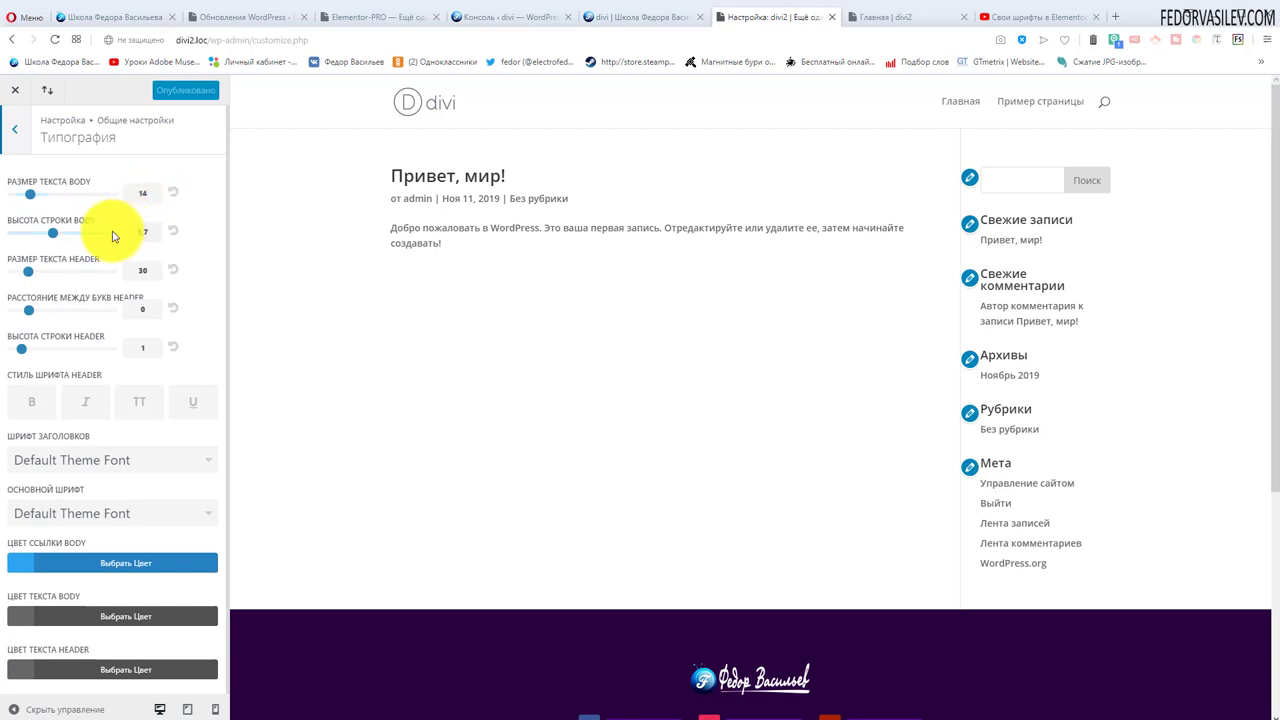
Review the text on the finished divi site's home page from hero to footer, and return to the divi2 Типография settings.
{"action": "left_click", "coordinate": [619, 18]}
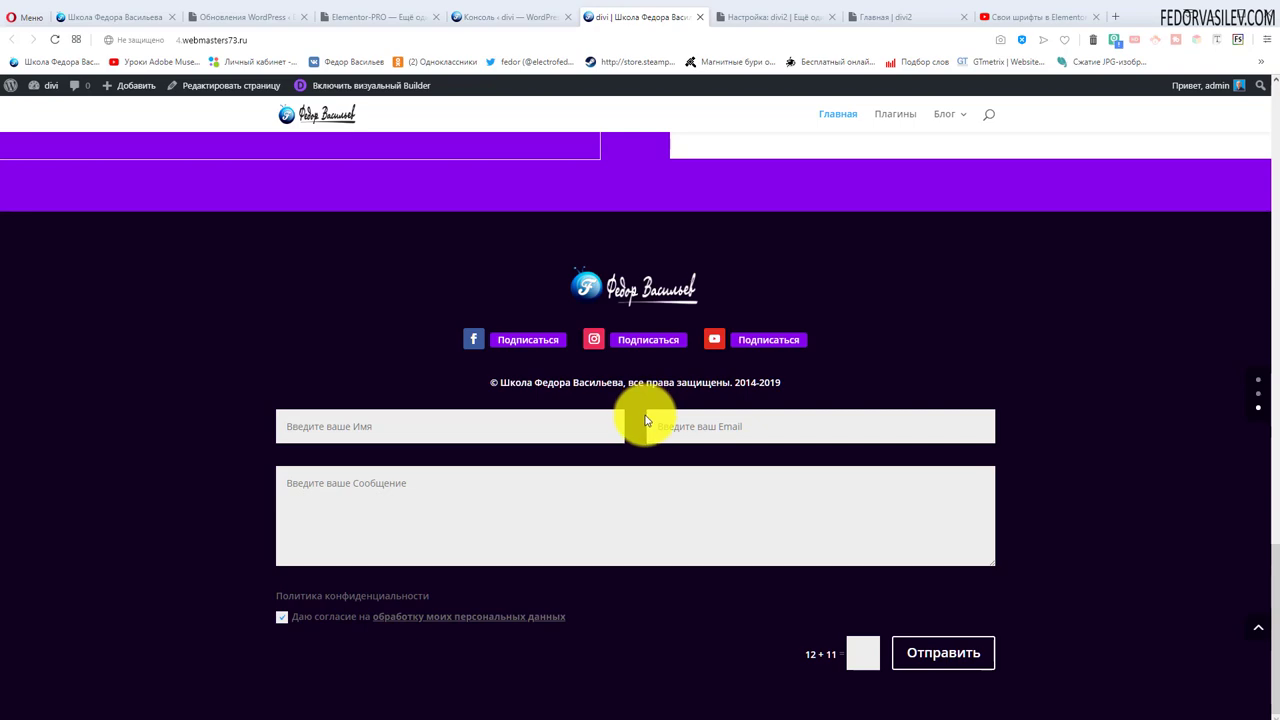
{"action": "scroll", "coordinate": [645, 420], "scroll_direction": "up", "scroll_amount": 10}
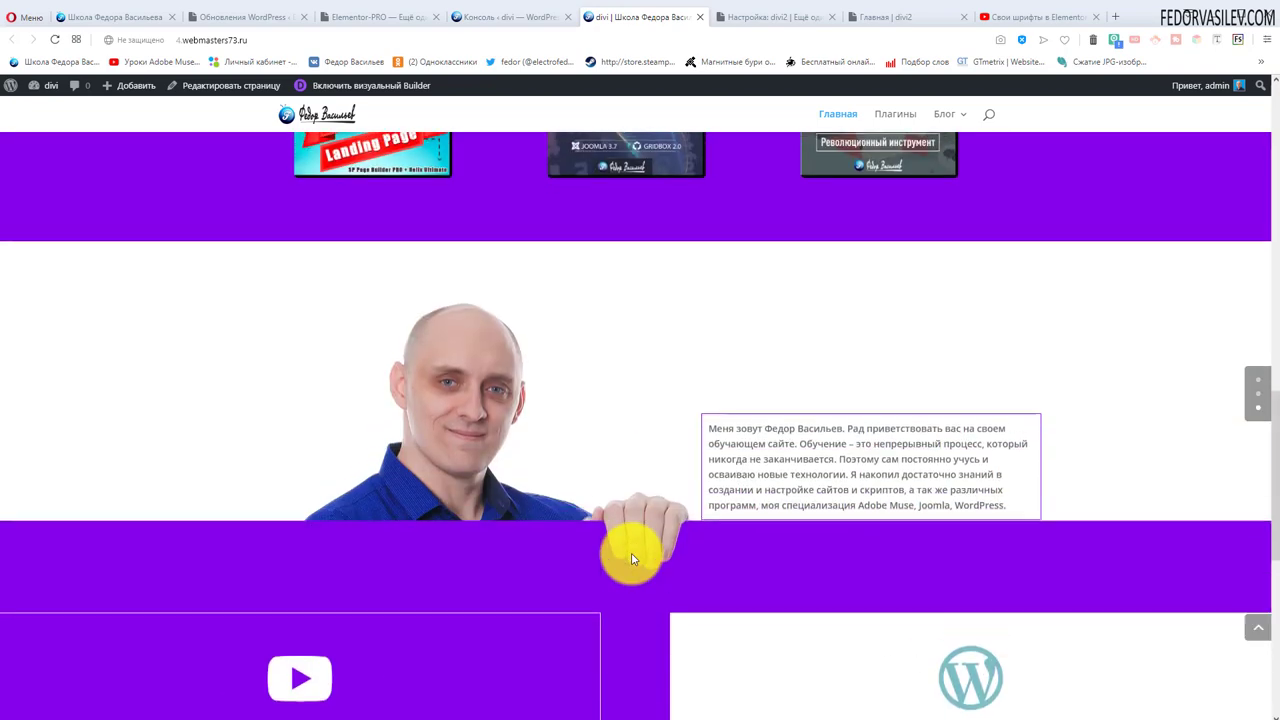
{"action": "scroll", "coordinate": [587, 538], "scroll_direction": "up", "scroll_amount": 8}
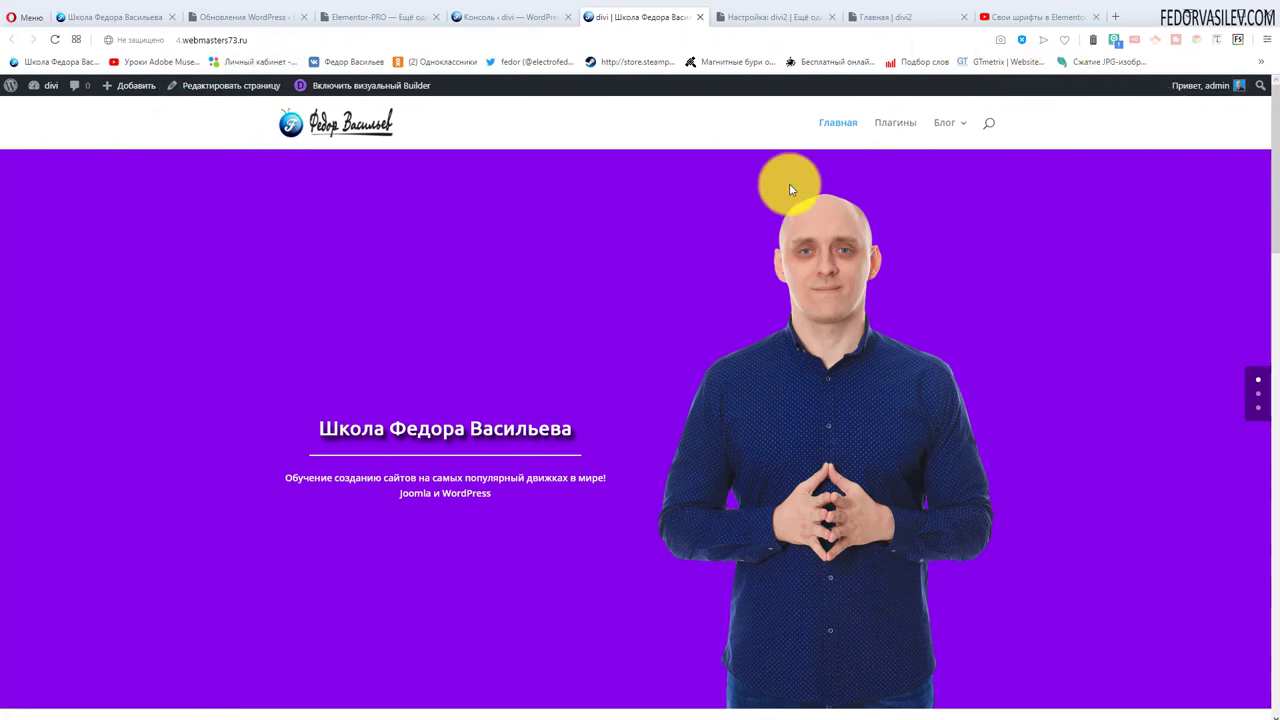
{"action": "scroll", "coordinate": [674, 225], "scroll_direction": "down", "scroll_amount": 8}
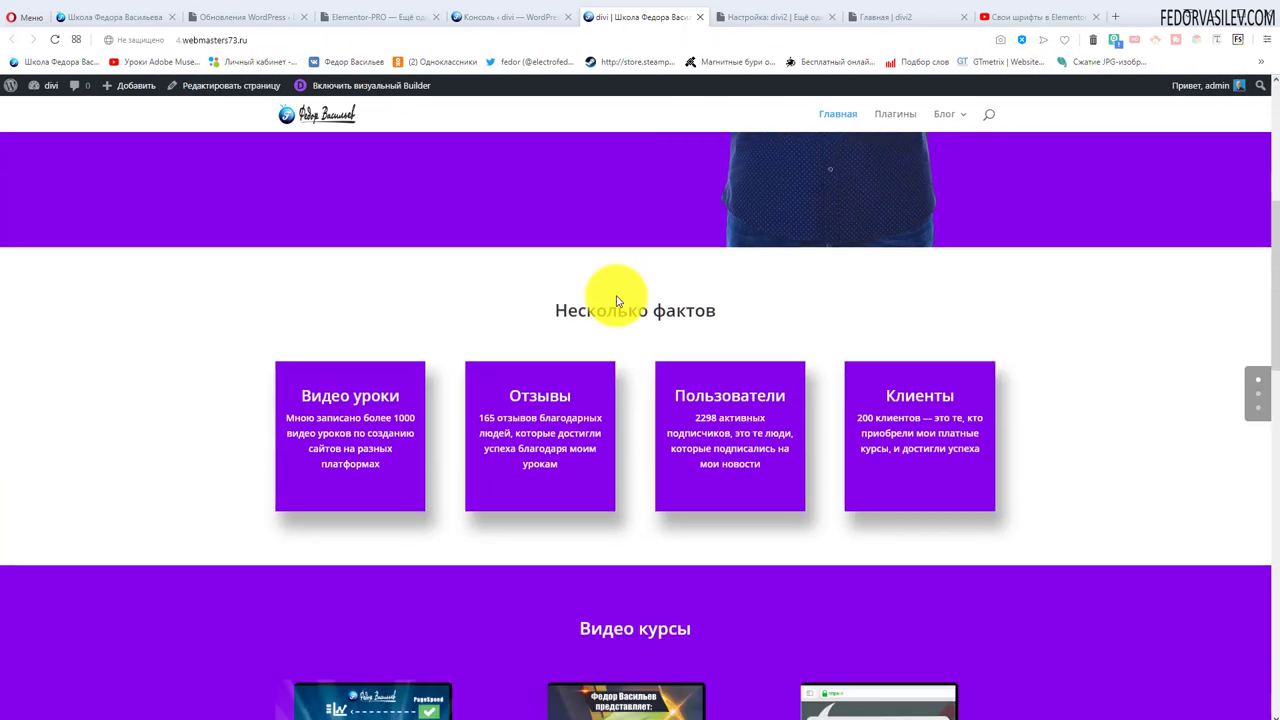
{"action": "scroll", "coordinate": [547, 259], "scroll_direction": "down", "scroll_amount": 8}
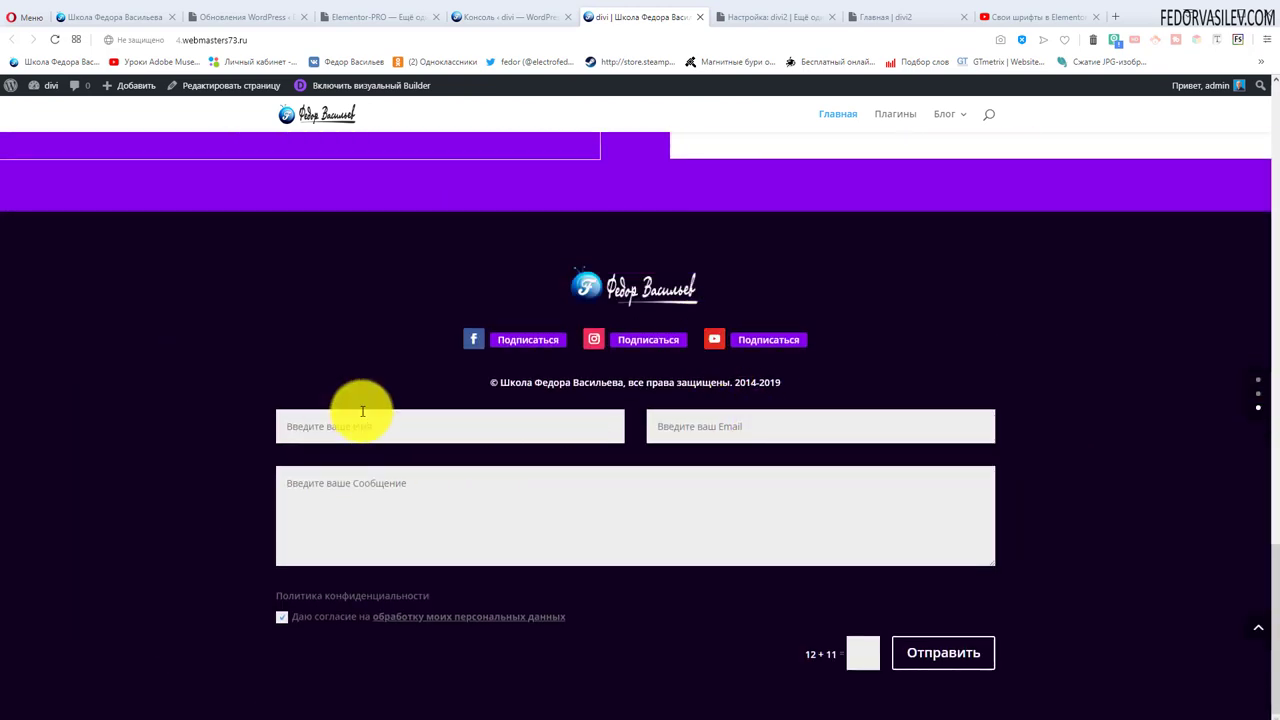
{"action": "left_click", "coordinate": [757, 19]}
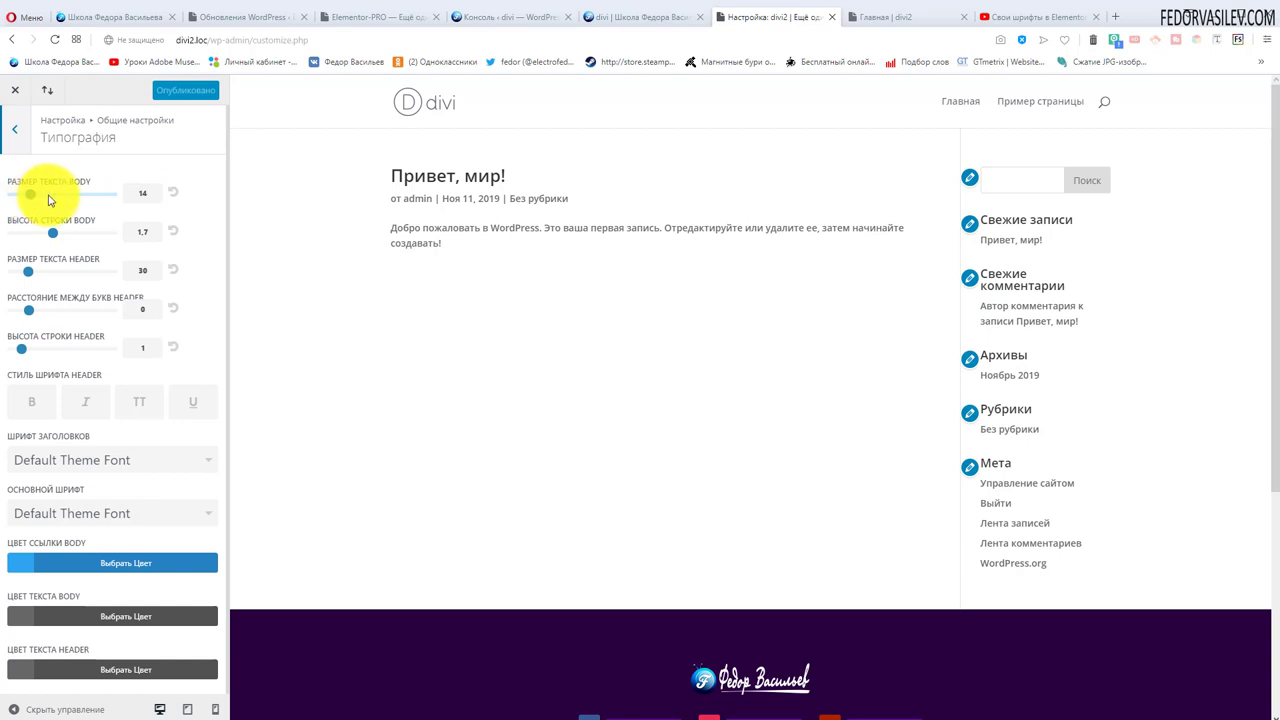
{"action": "left_click", "coordinate": [147, 193]}
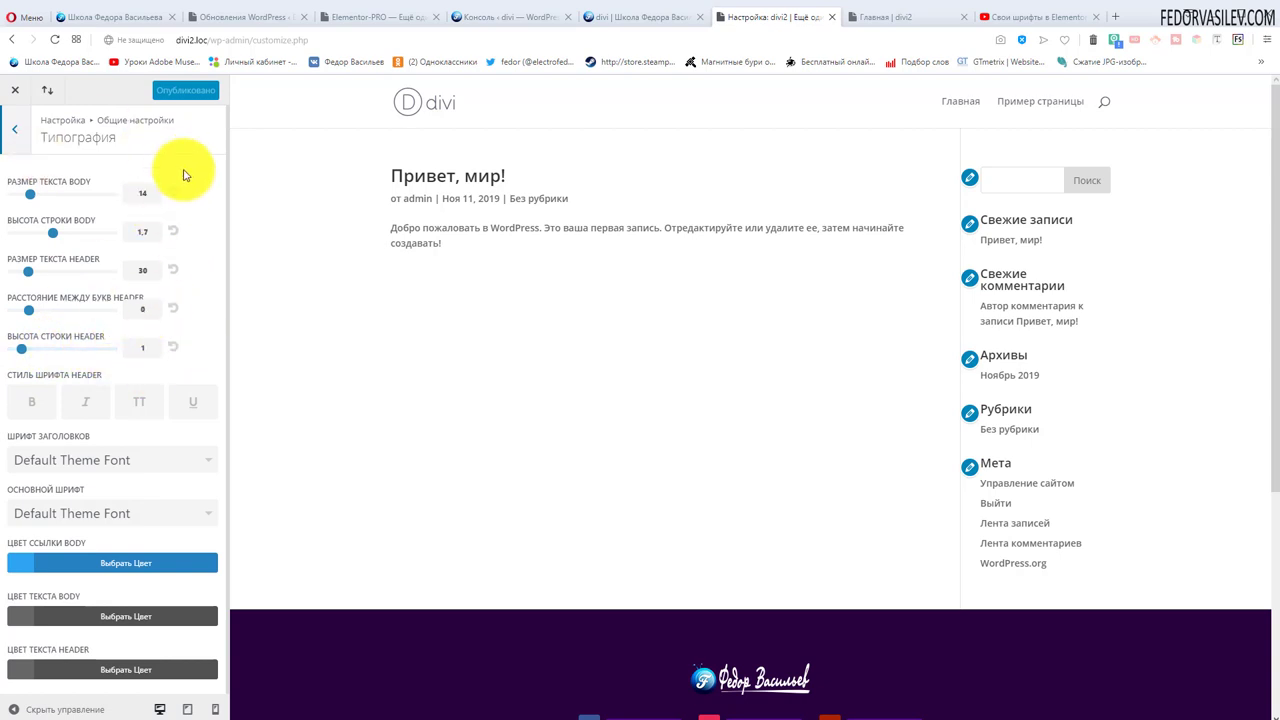
Compare the headings and body text on the divi2 Главная page with the Типография settings in the customizer.
{"action": "left_click", "coordinate": [883, 20]}
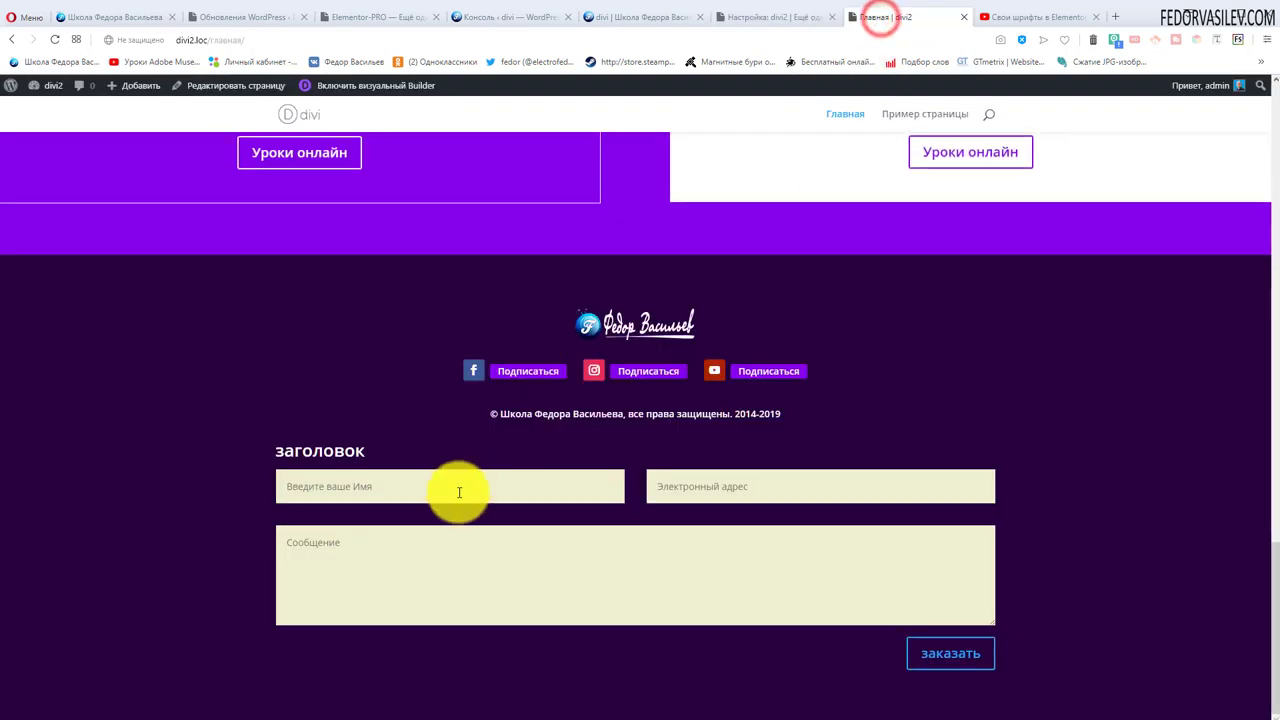
{"action": "scroll", "coordinate": [440, 470], "scroll_direction": "up", "scroll_amount": 15}
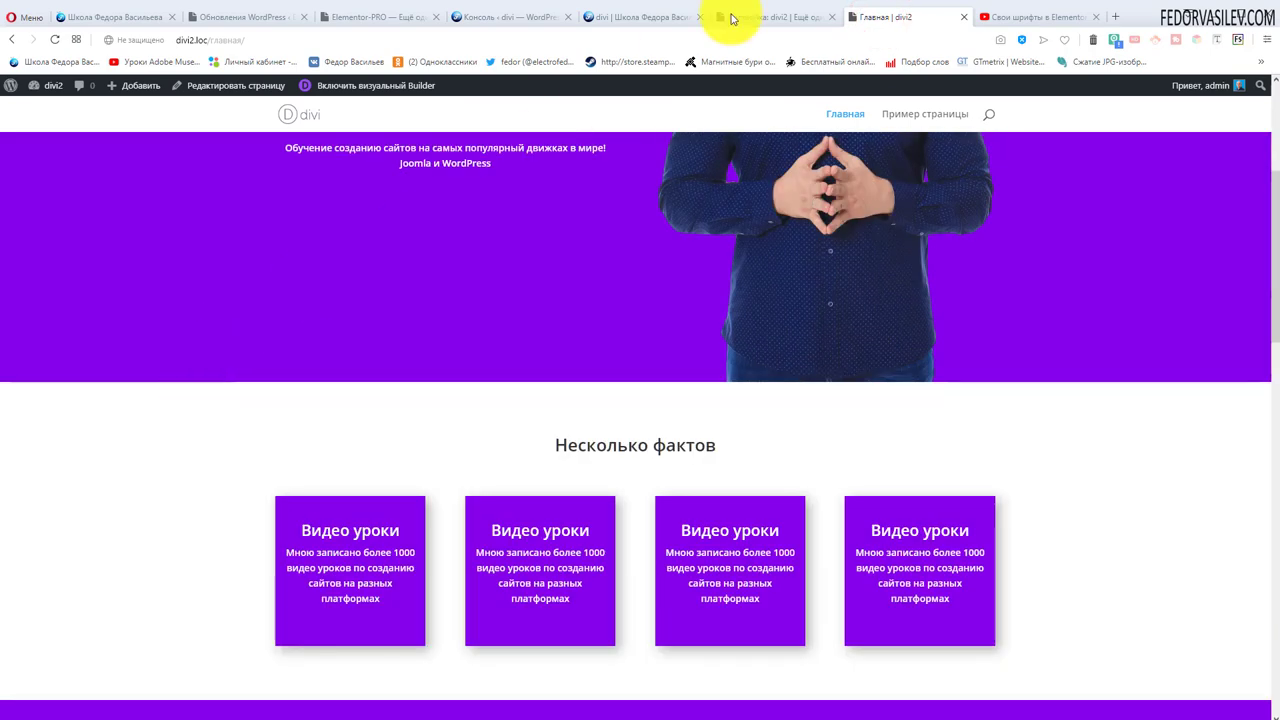
{"action": "left_click", "coordinate": [809, 20]}
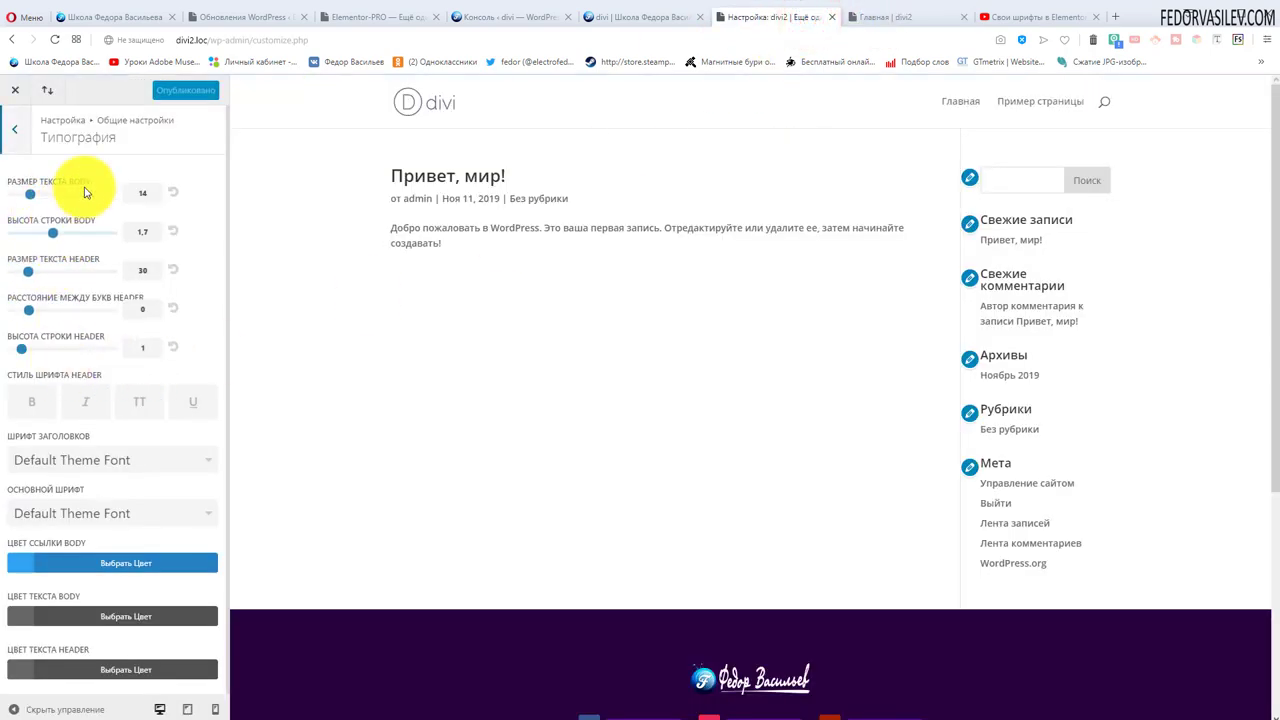
{"action": "left_click", "coordinate": [886, 18]}
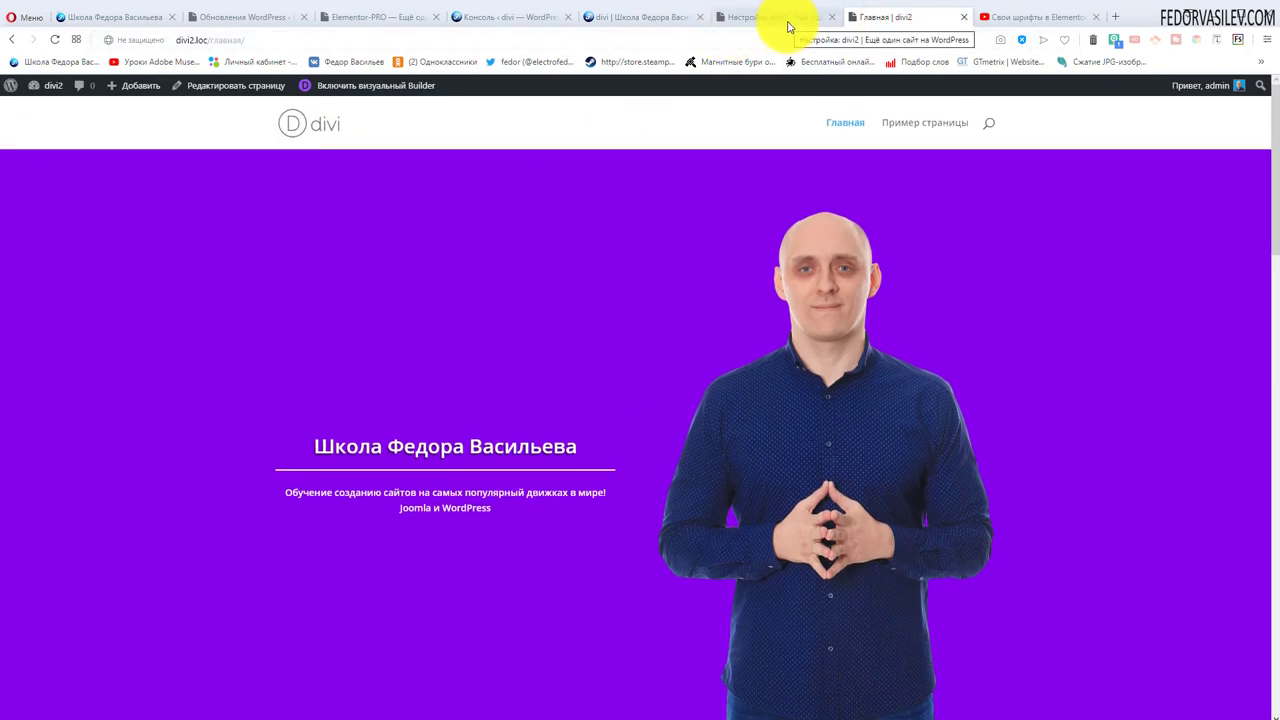
{"action": "left_click", "coordinate": [787, 19]}
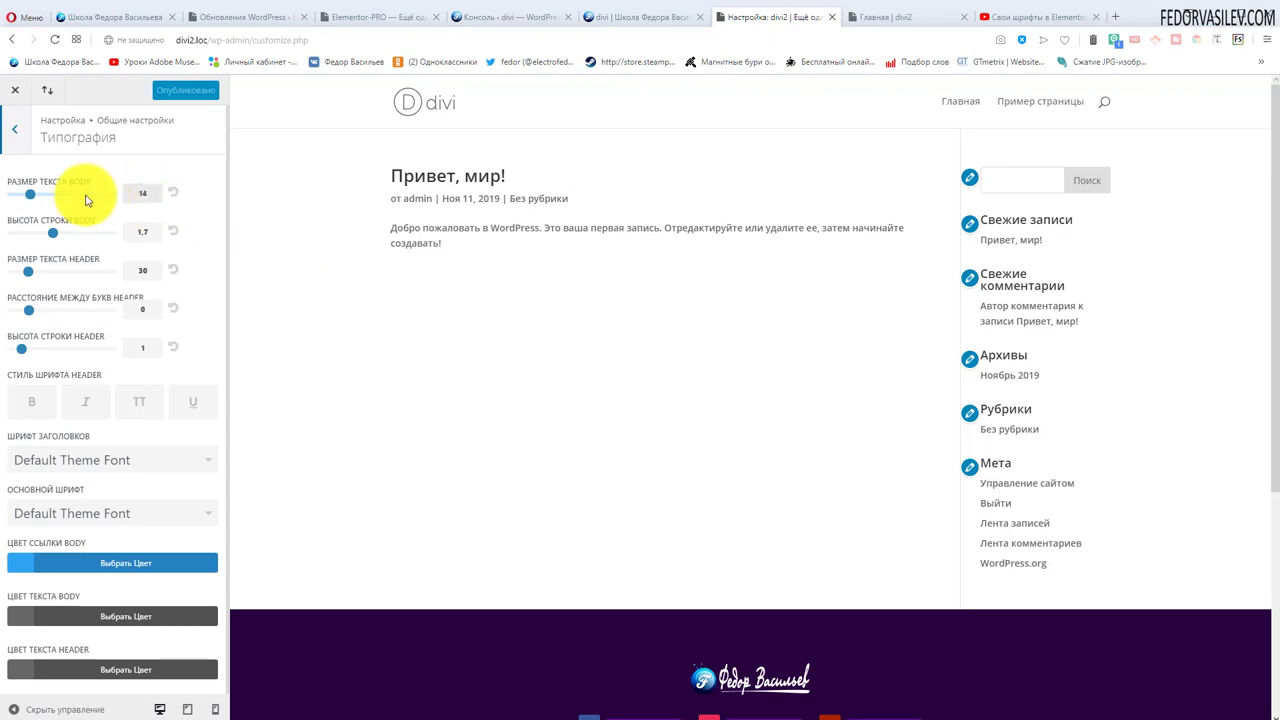
Try a Размер текста Body of 20 in the typography settings and reset it to the default.
{"action": "left_click", "coordinate": [28, 192]}
{"action": "left_click_drag", "start_coordinate": [44, 202], "coordinate": [57, 198]}
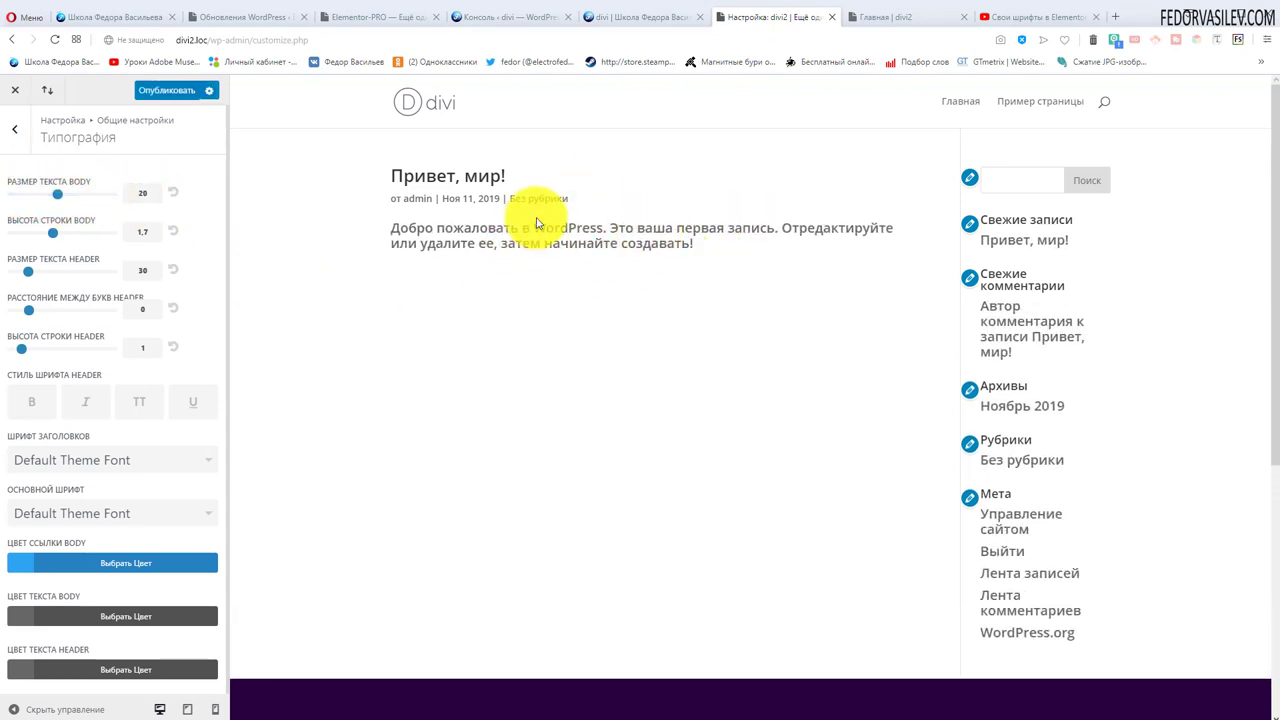
{"action": "left_click", "coordinate": [174, 195]}
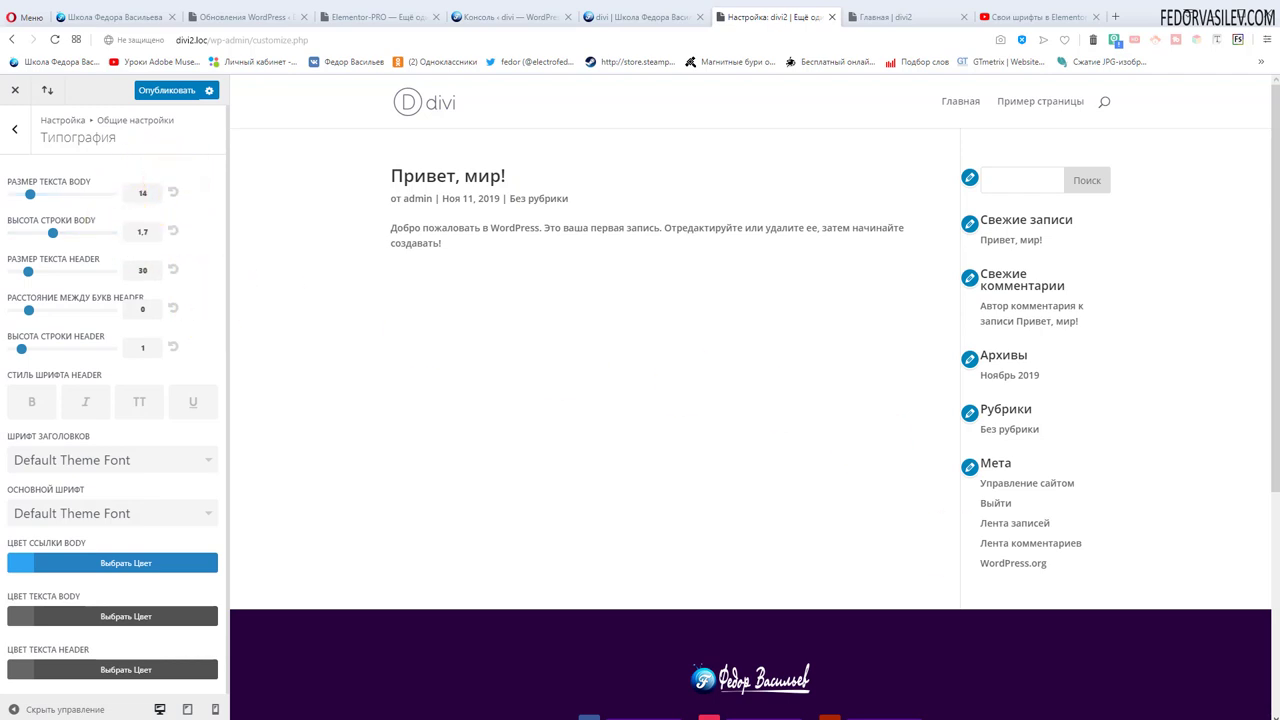
Look through the available fonts for Шрифт заголовков and Основной шрифт, keeping Default Theme Font for both.
{"action": "left_click", "coordinate": [96, 460]}
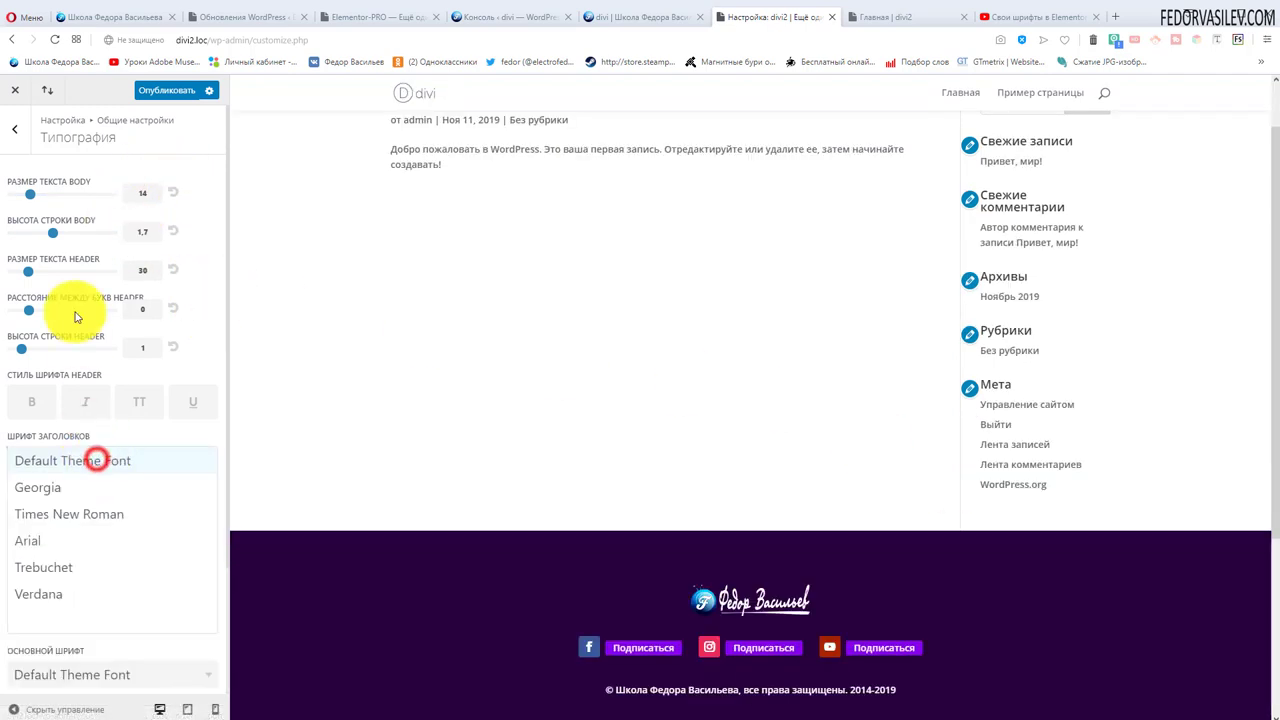
{"action": "scroll", "coordinate": [70, 440], "scroll_direction": "down", "scroll_amount": 1}
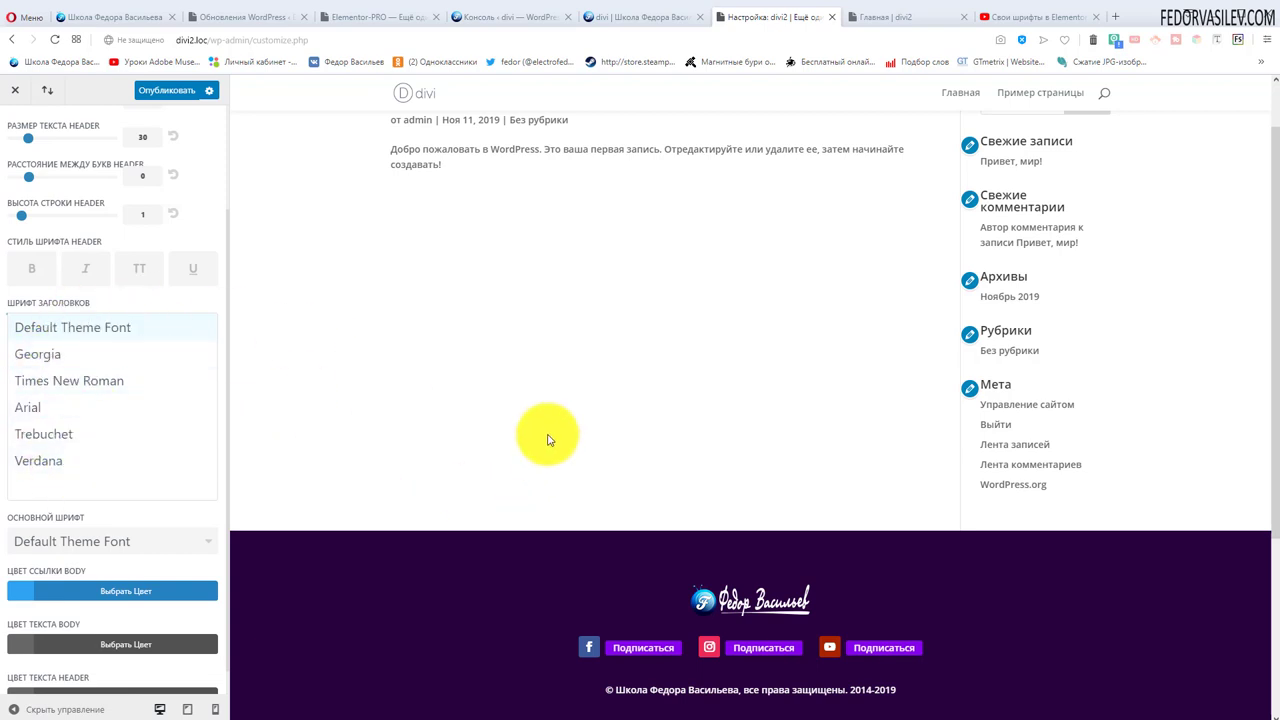
{"action": "scroll", "coordinate": [546, 434], "scroll_direction": "up", "scroll_amount": 2}
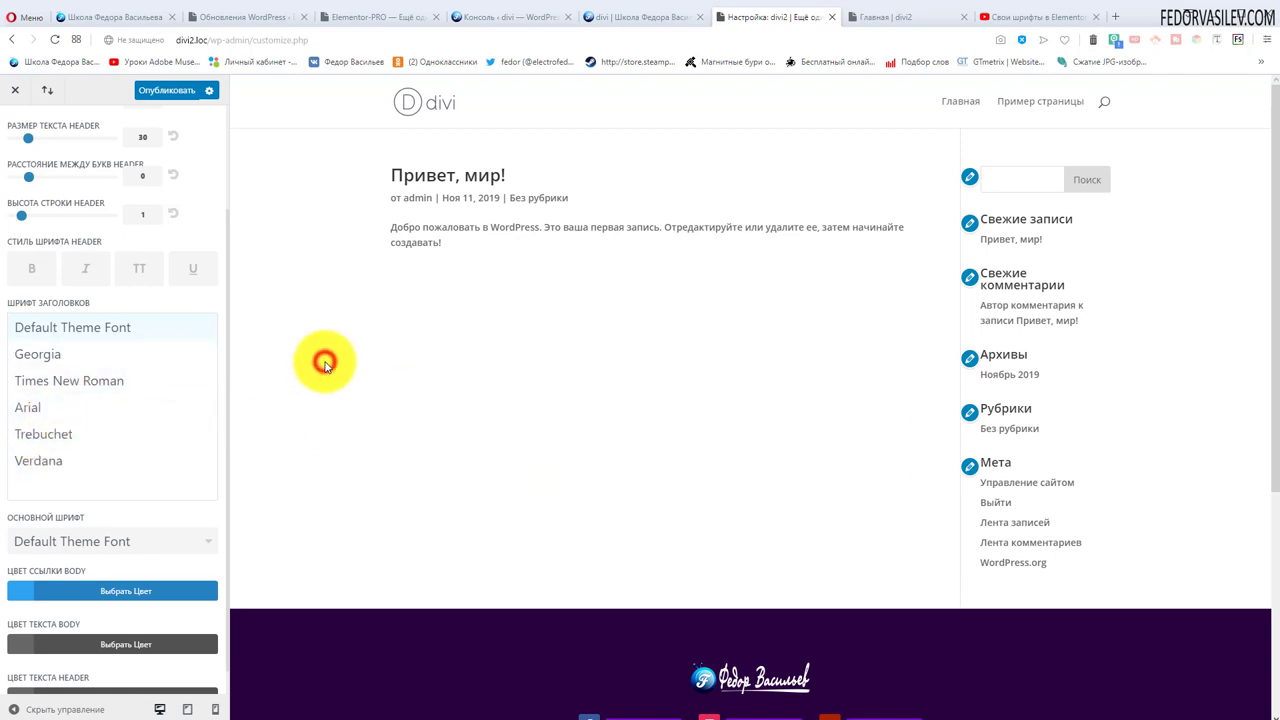
{"action": "left_click", "coordinate": [76, 330]}
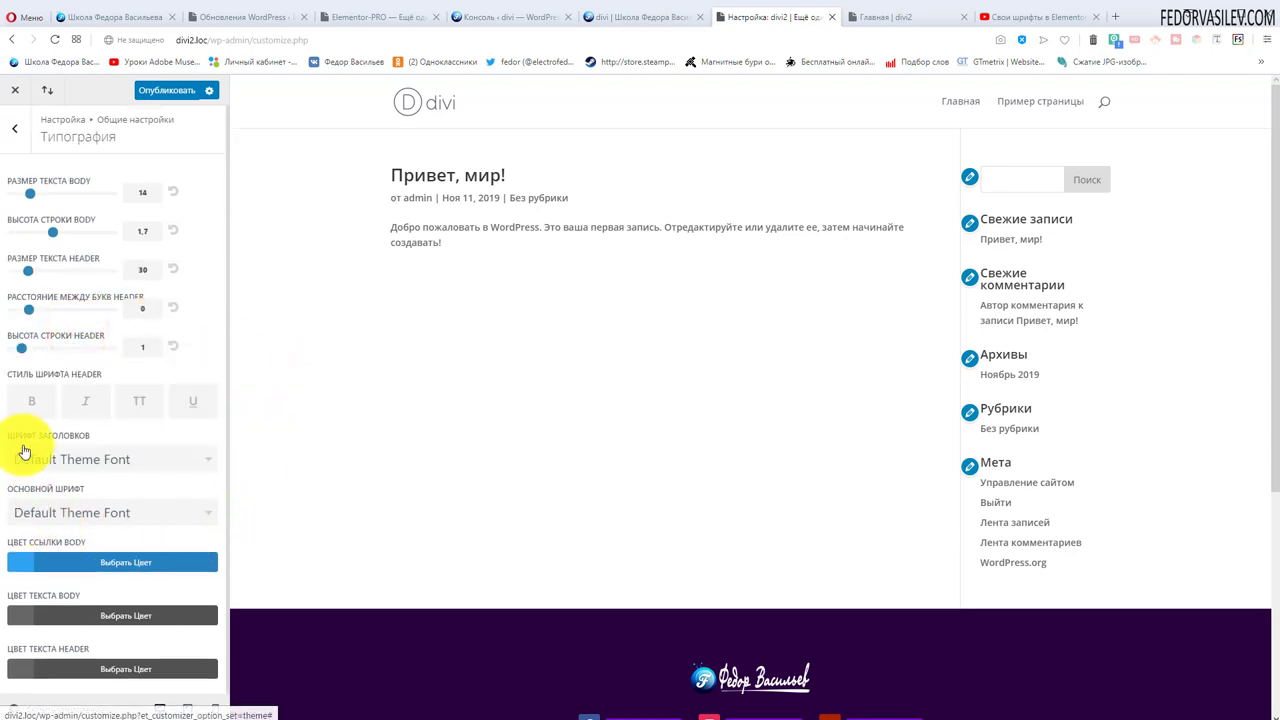
{"action": "scroll", "coordinate": [357, 400], "scroll_direction": "down", "scroll_amount": 2}
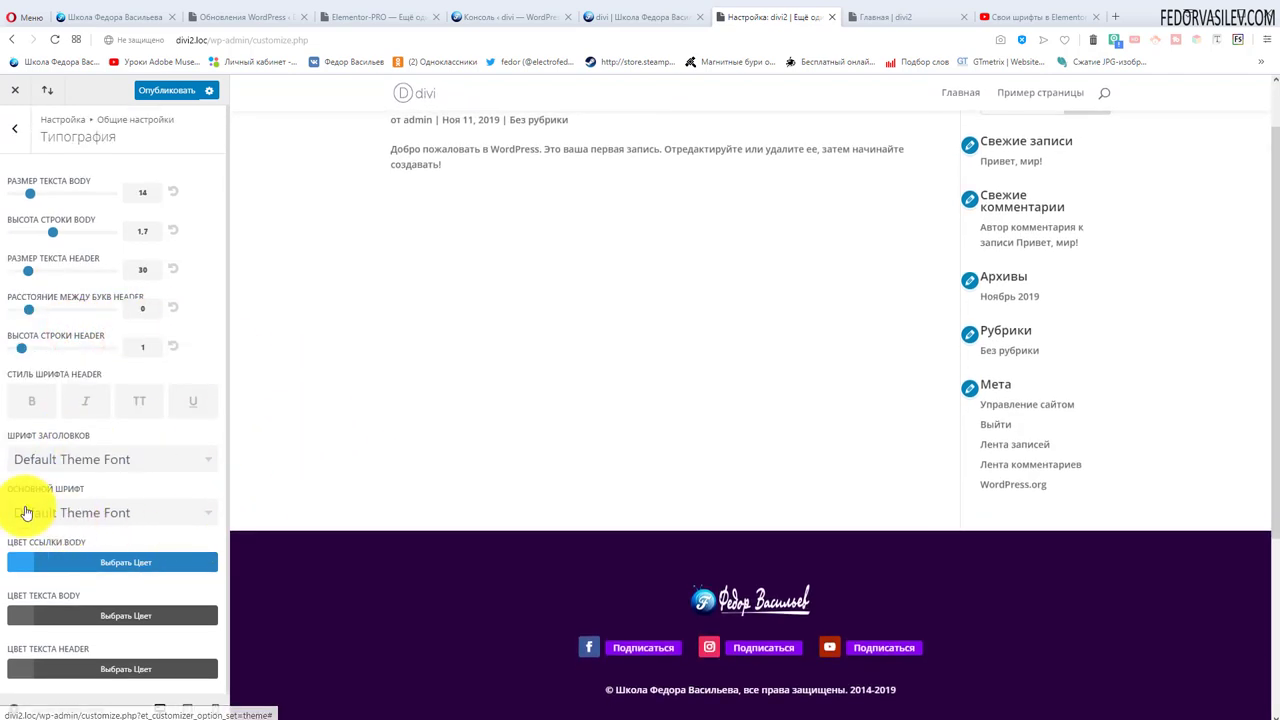
{"action": "left_click", "coordinate": [103, 513]}
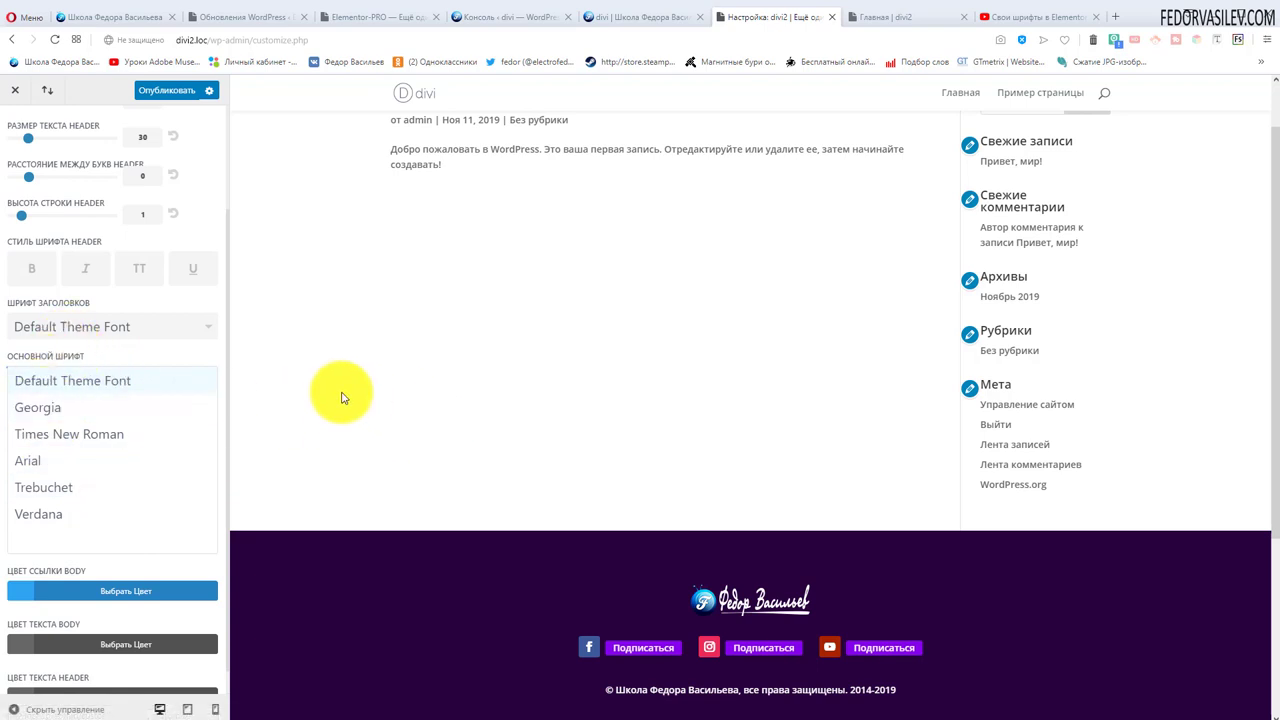
{"action": "left_click", "coordinate": [120, 384]}
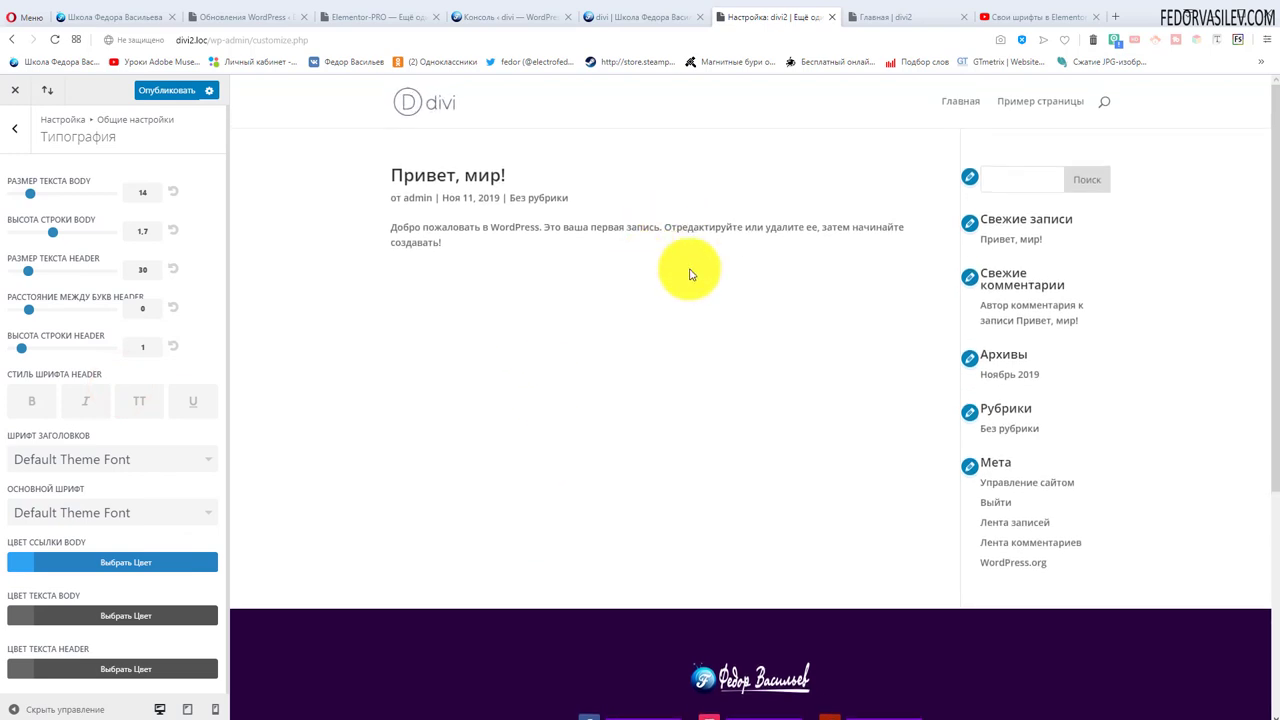
View the color pickers for the body link, body text and header text, closing each without changes.
{"action": "scroll", "coordinate": [371, 451], "scroll_direction": "down", "scroll_amount": 1}
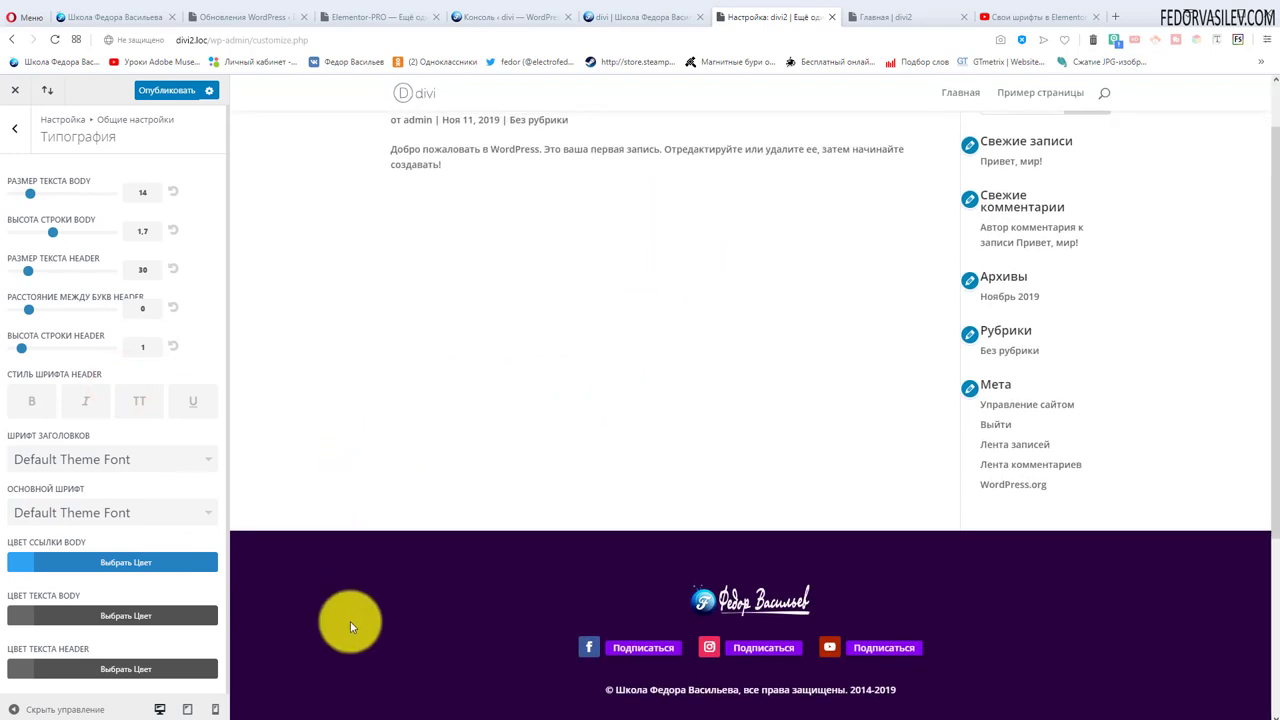
{"action": "left_click", "coordinate": [118, 568]}
{"action": "scroll", "coordinate": [111, 600], "scroll_direction": "down", "scroll_amount": 1}
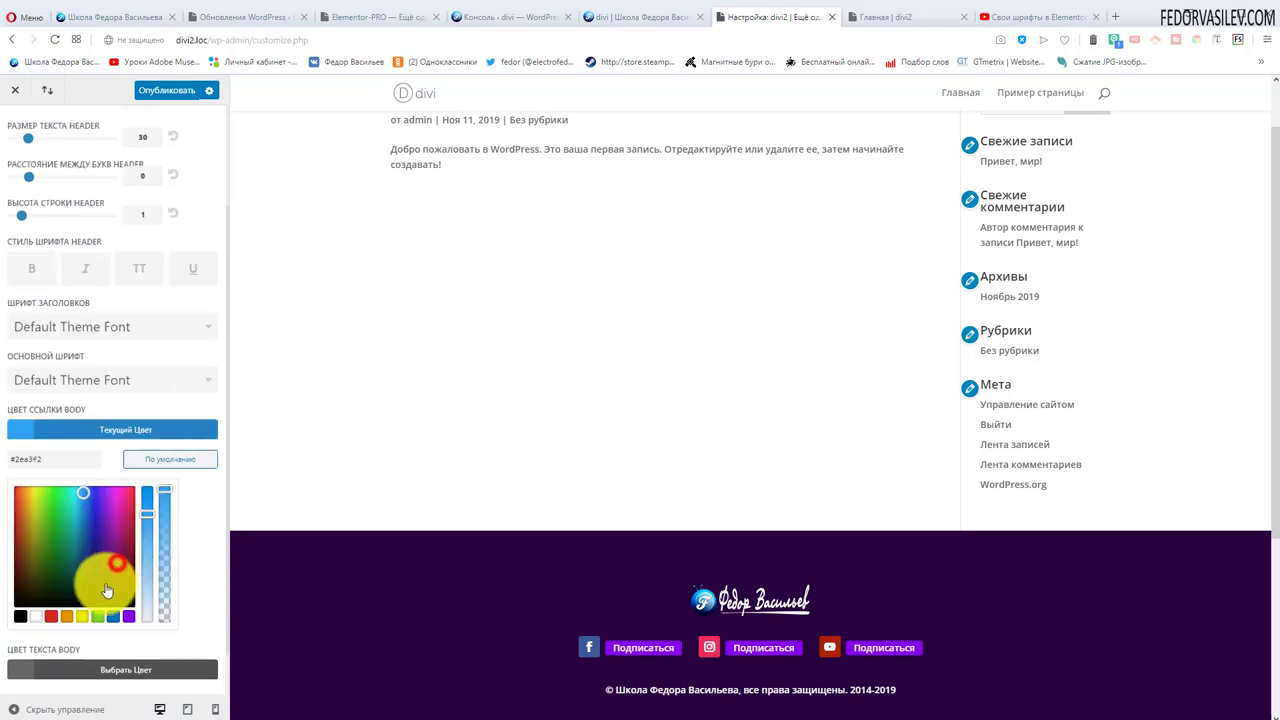
{"action": "left_click", "coordinate": [100, 434]}
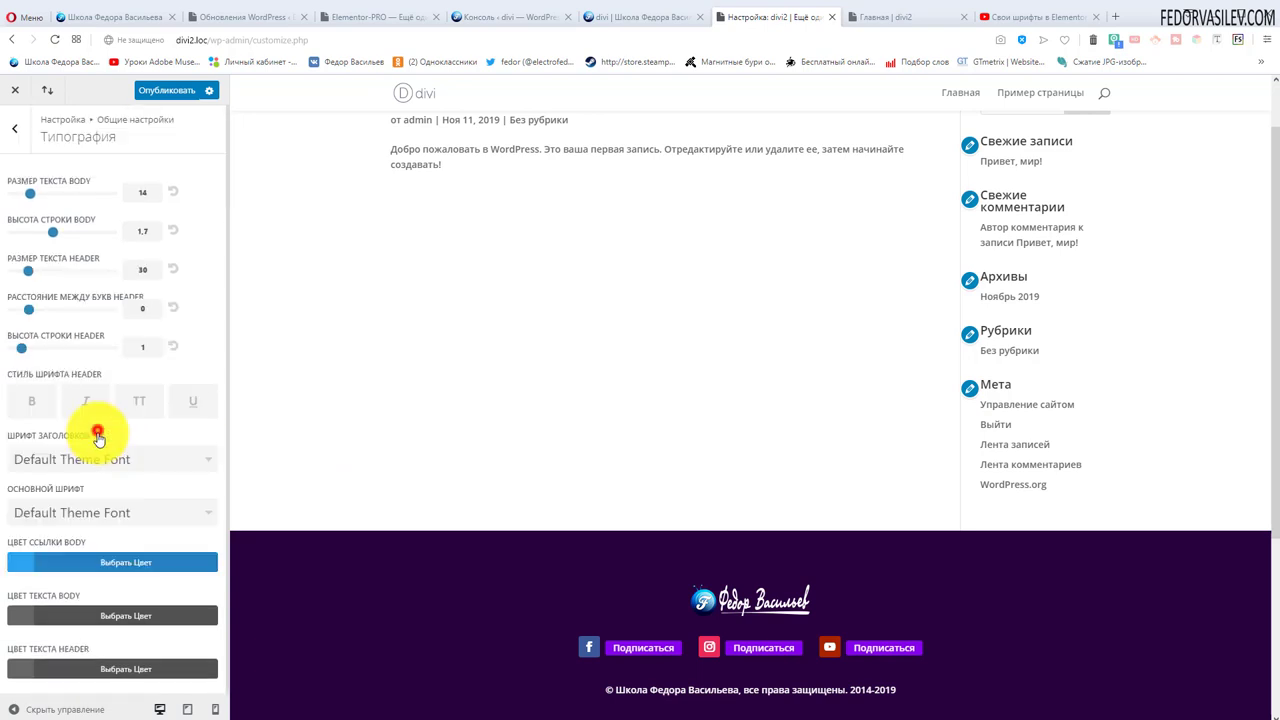
{"action": "left_click", "coordinate": [119, 622]}
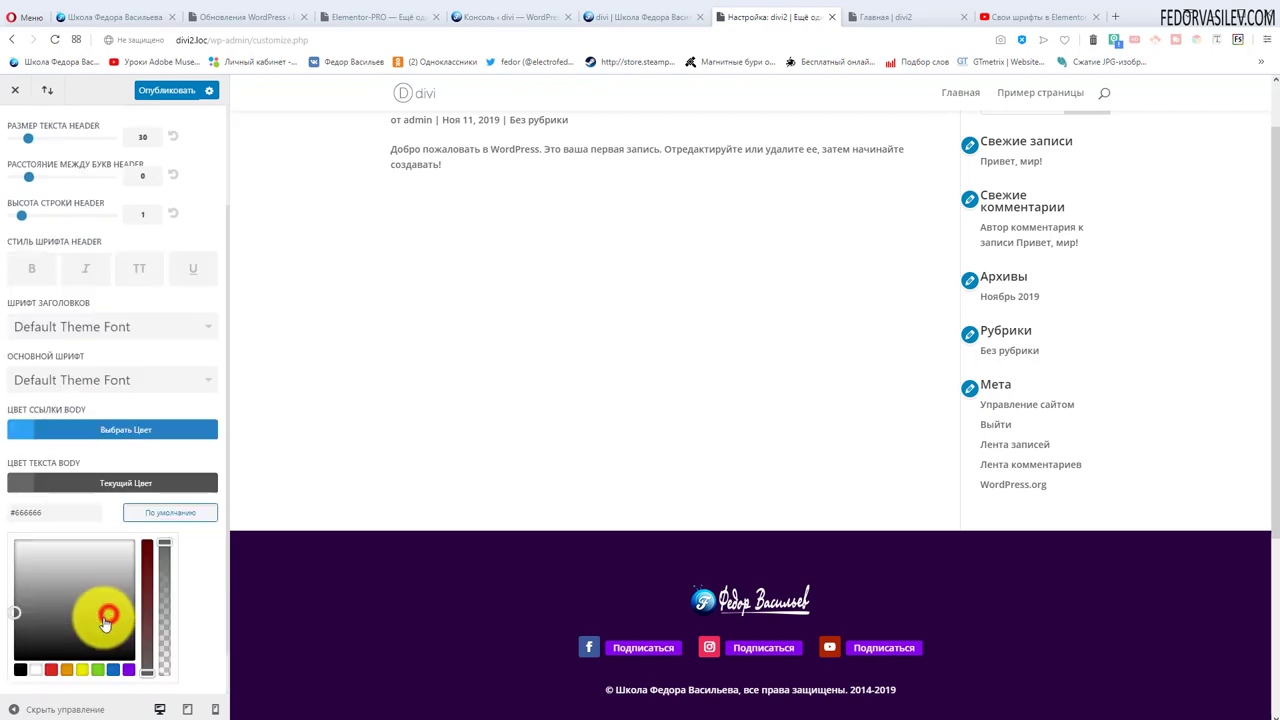
{"action": "left_click", "coordinate": [89, 490]}
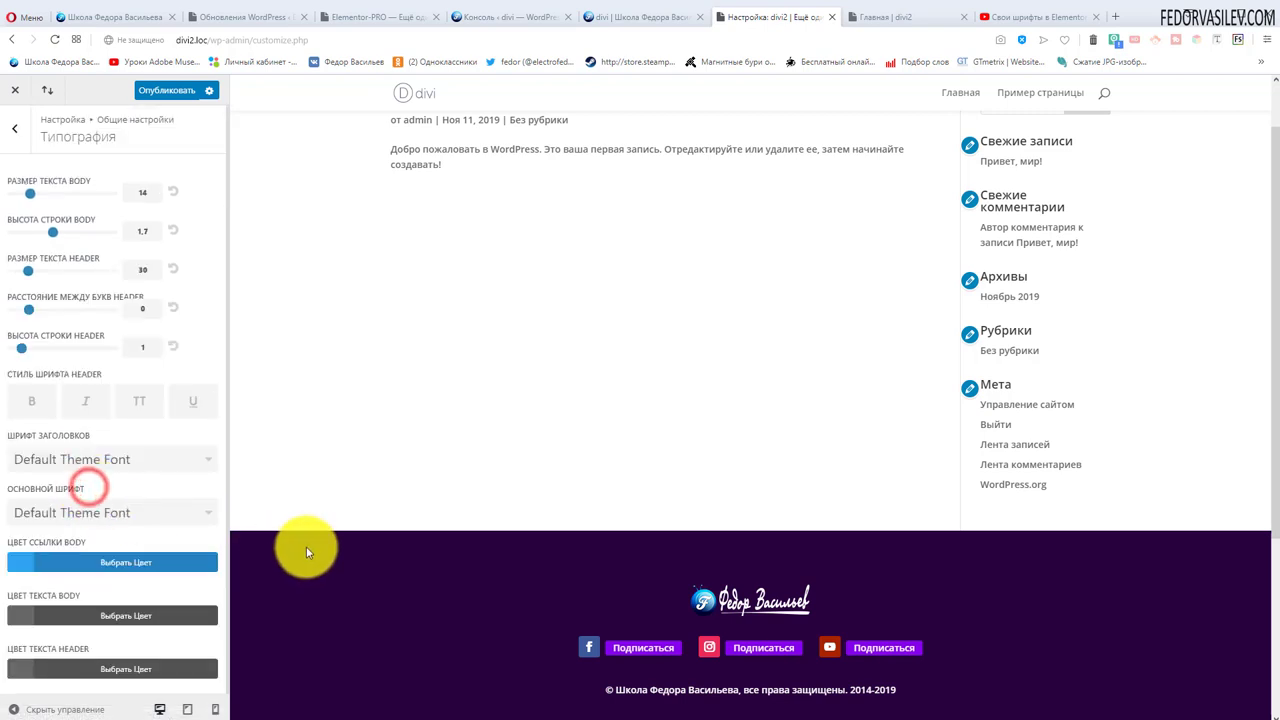
{"action": "left_click", "coordinate": [110, 668]}
{"action": "left_click", "coordinate": [131, 545]}
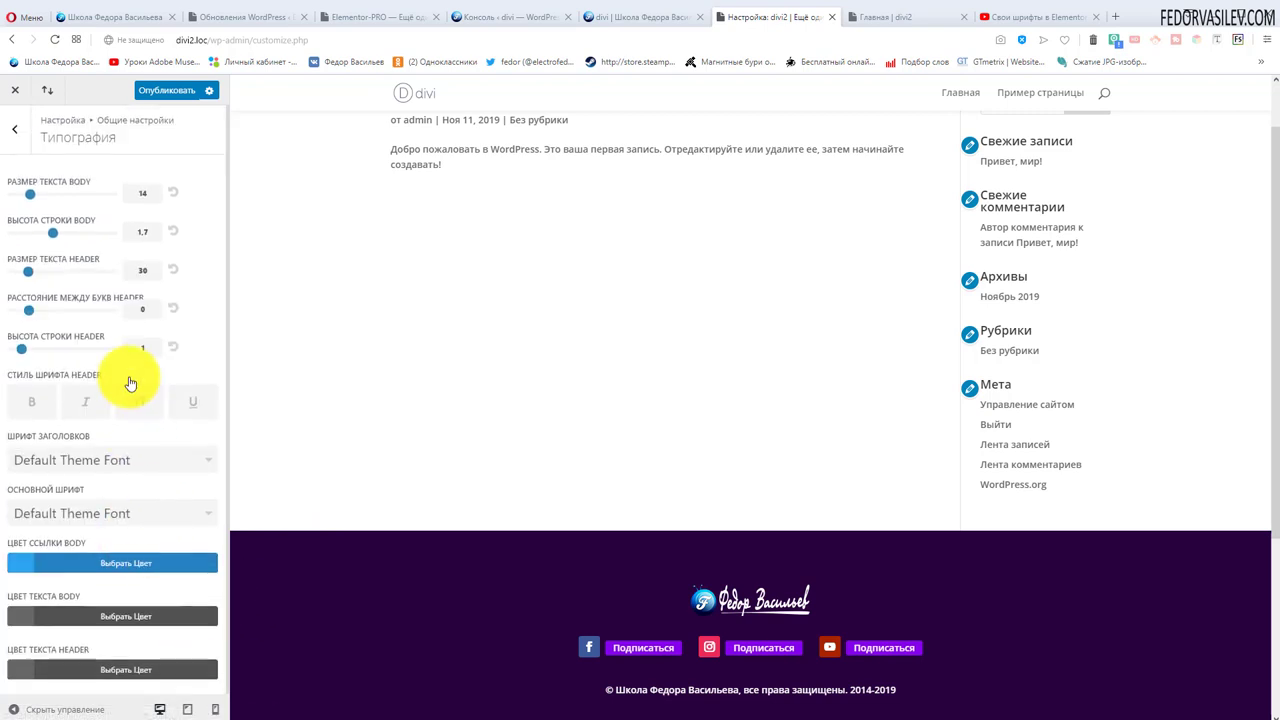
Check the Шрифт заголовков font choices again and keep Default Theme Font.
{"action": "left_click", "coordinate": [120, 461]}
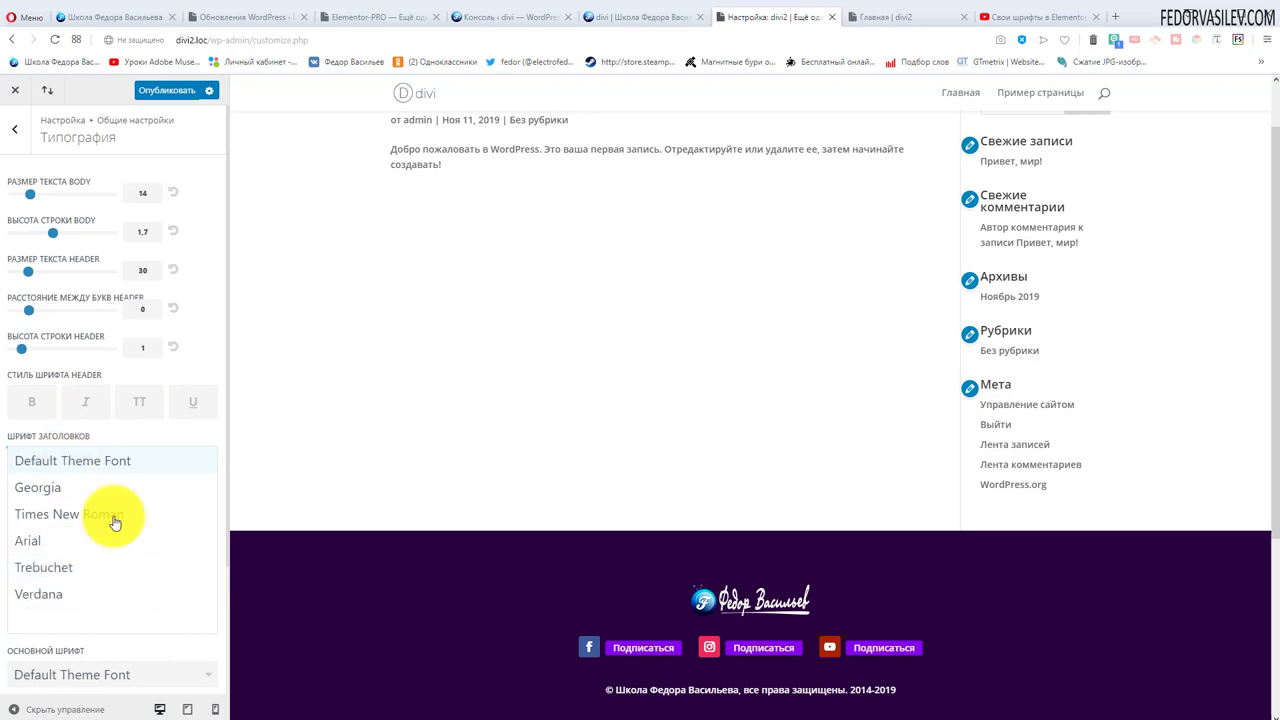
{"action": "left_click", "coordinate": [415, 413]}
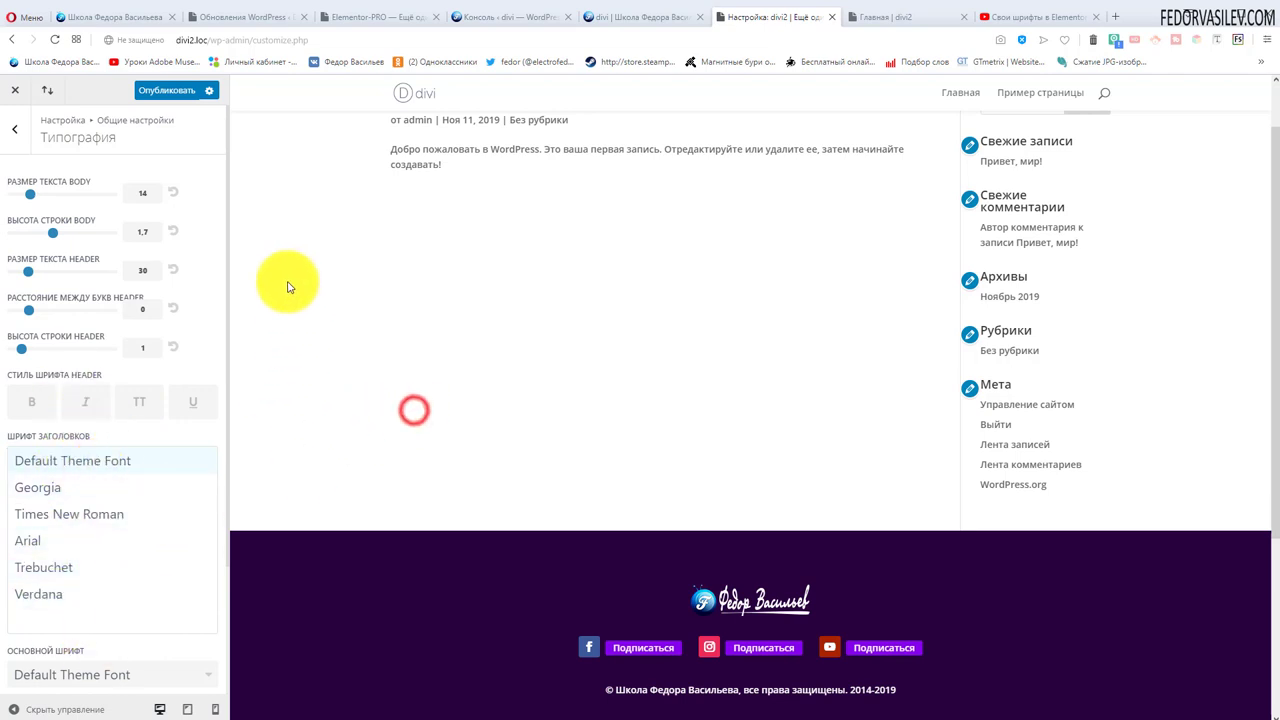
{"action": "left_click", "coordinate": [68, 457]}
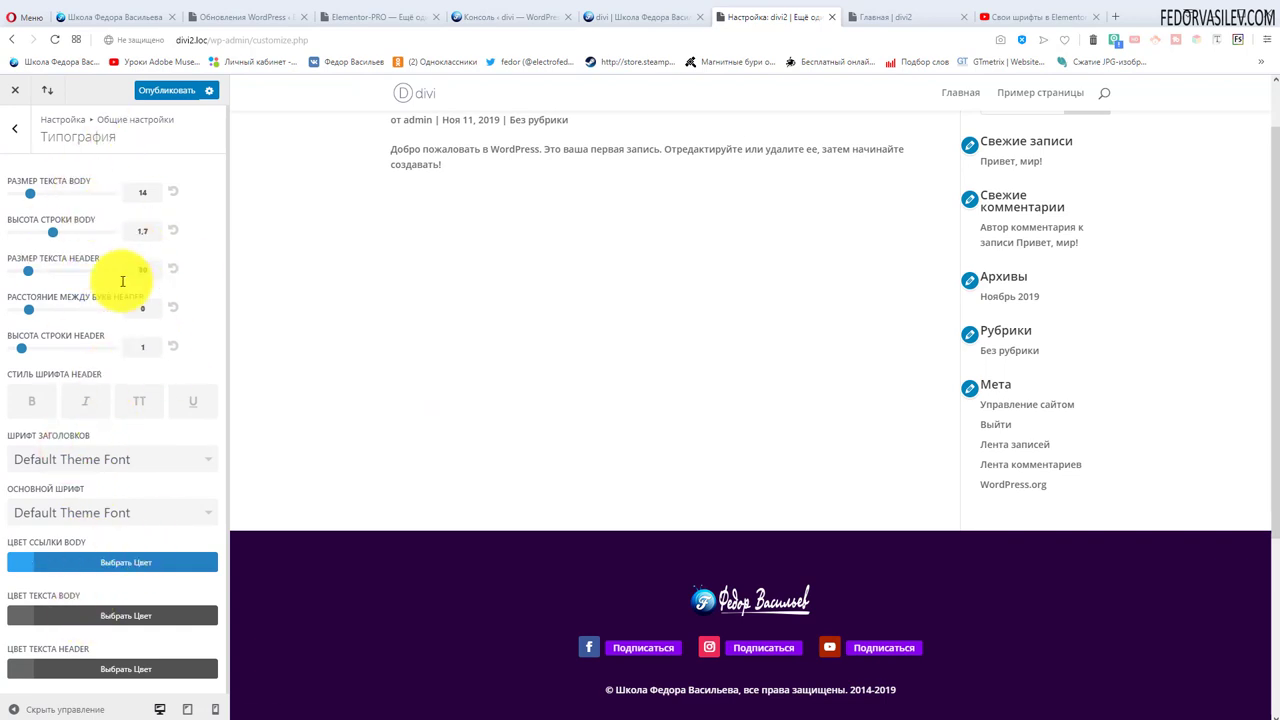
Leave the theme customizer without publishing and open the Главная page from the page list in the Divi visual builder.
{"action": "left_click", "coordinate": [15, 90]}
{"action": "left_click", "coordinate": [729, 136]}
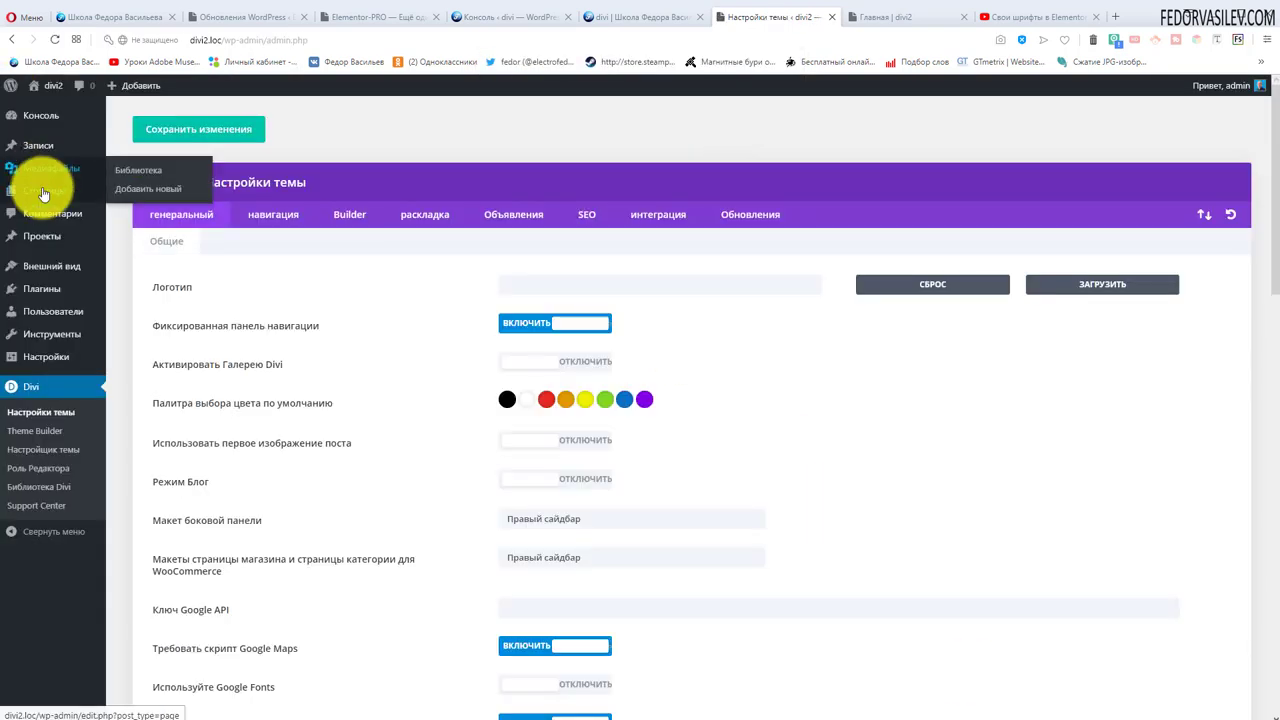
{"action": "left_click", "coordinate": [43, 190]}
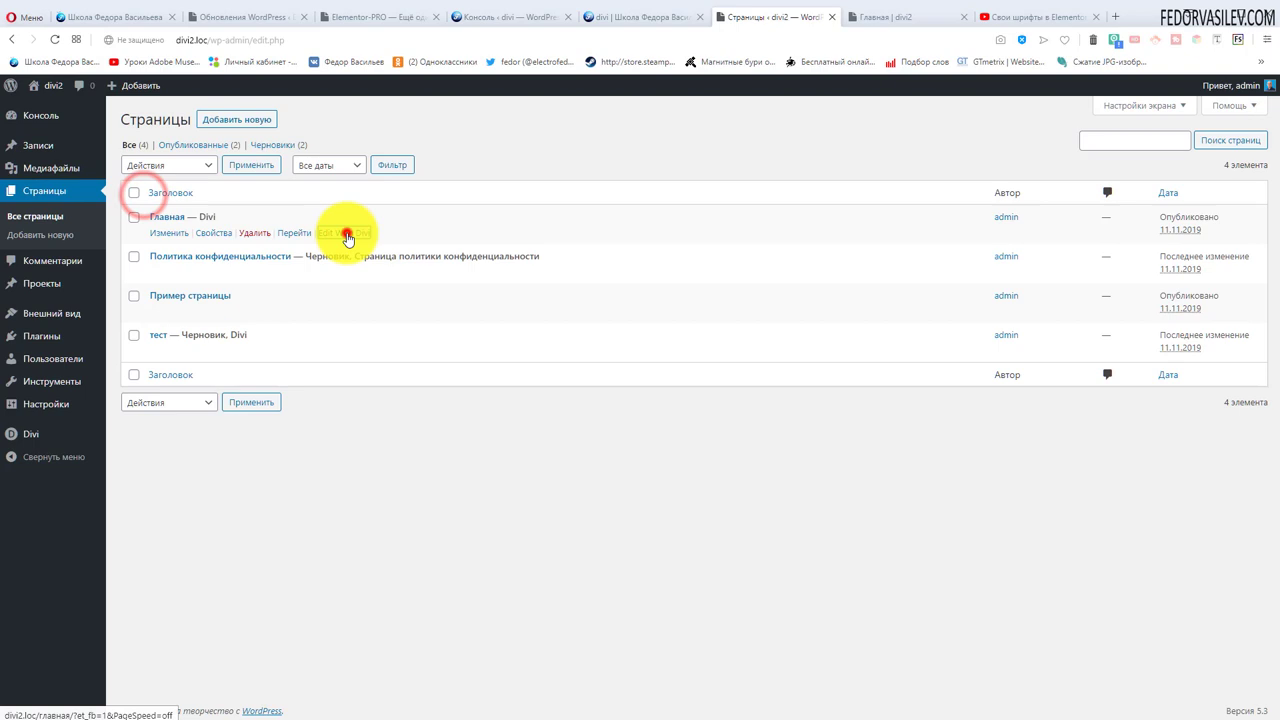
{"action": "left_click", "coordinate": [347, 235]}
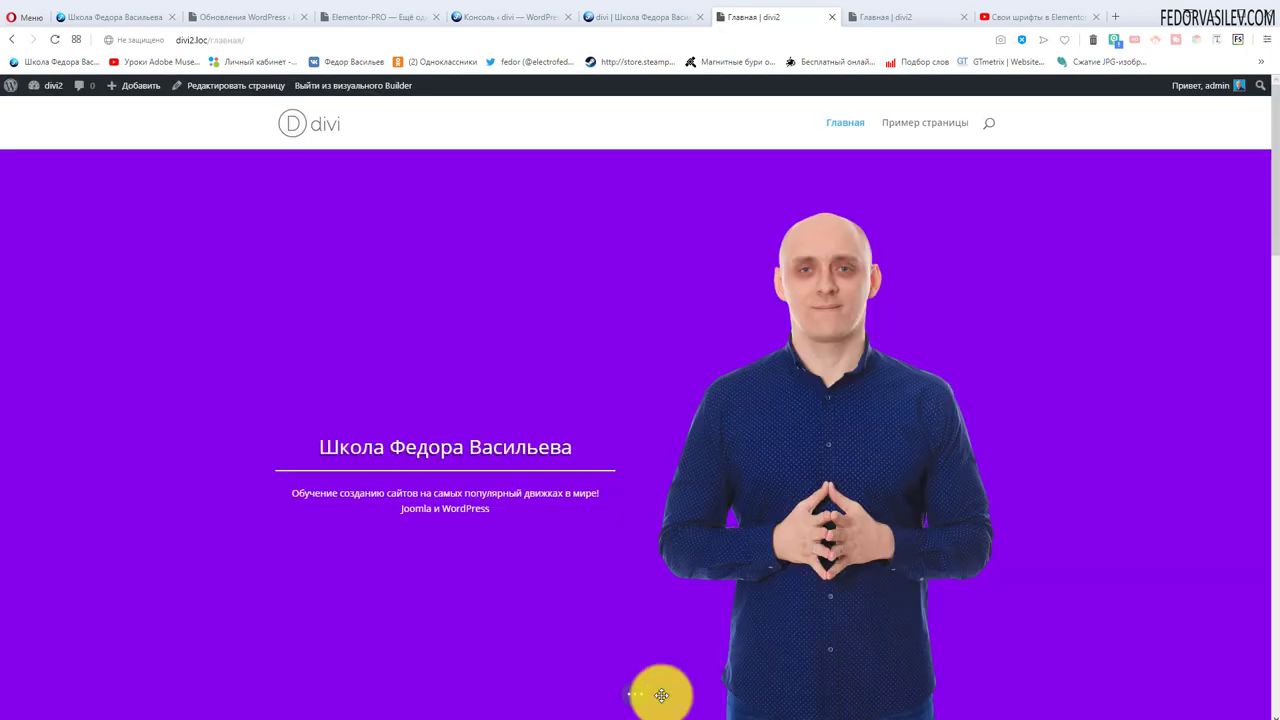
Open the Текст design settings of the text module below the hero heading.
{"action": "left_click", "coordinate": [414, 491]}
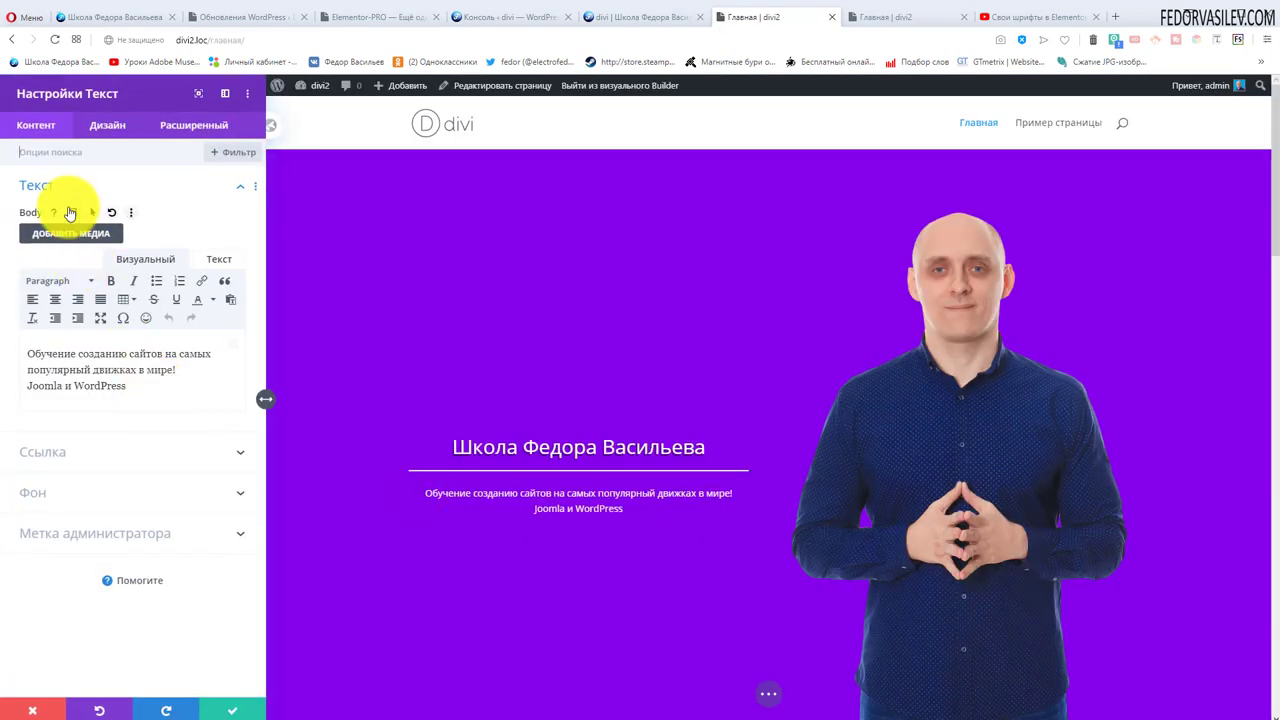
{"action": "left_click", "coordinate": [105, 127]}
{"action": "left_click", "coordinate": [37, 183]}
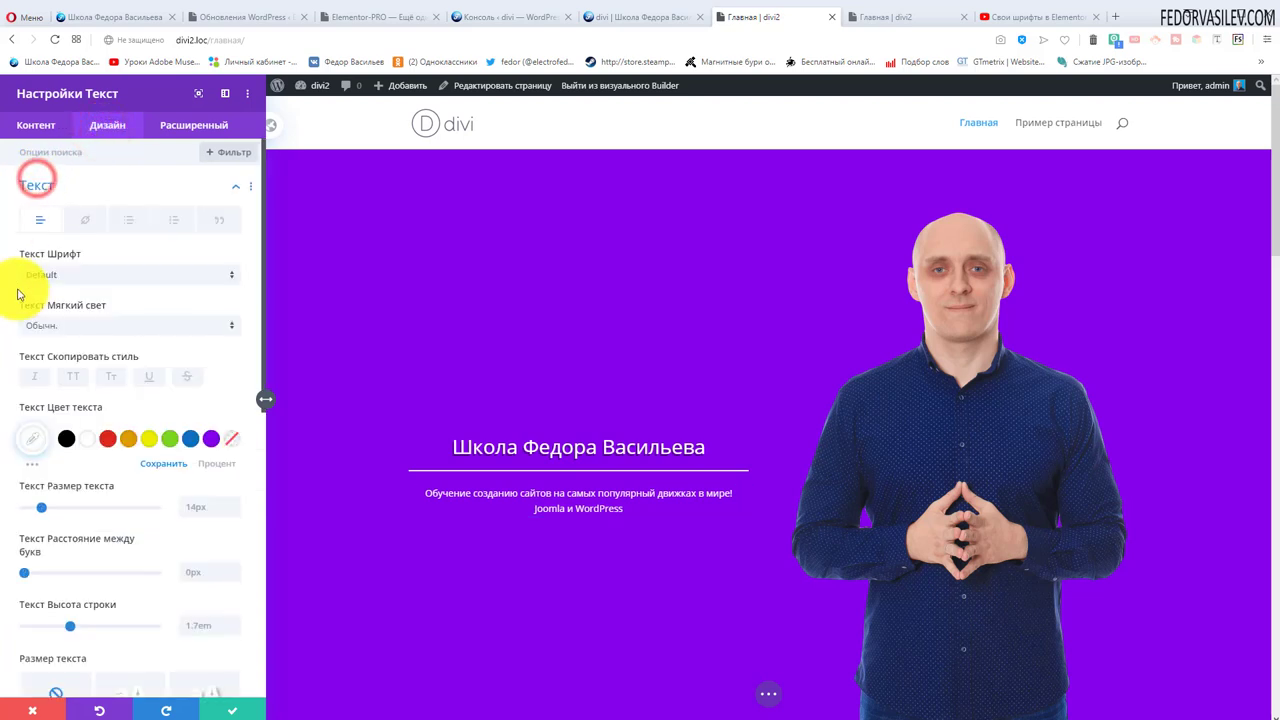
Open the custom font upload dialog from the text module's font choices and start choosing a font file.
{"action": "left_click", "coordinate": [55, 278]}
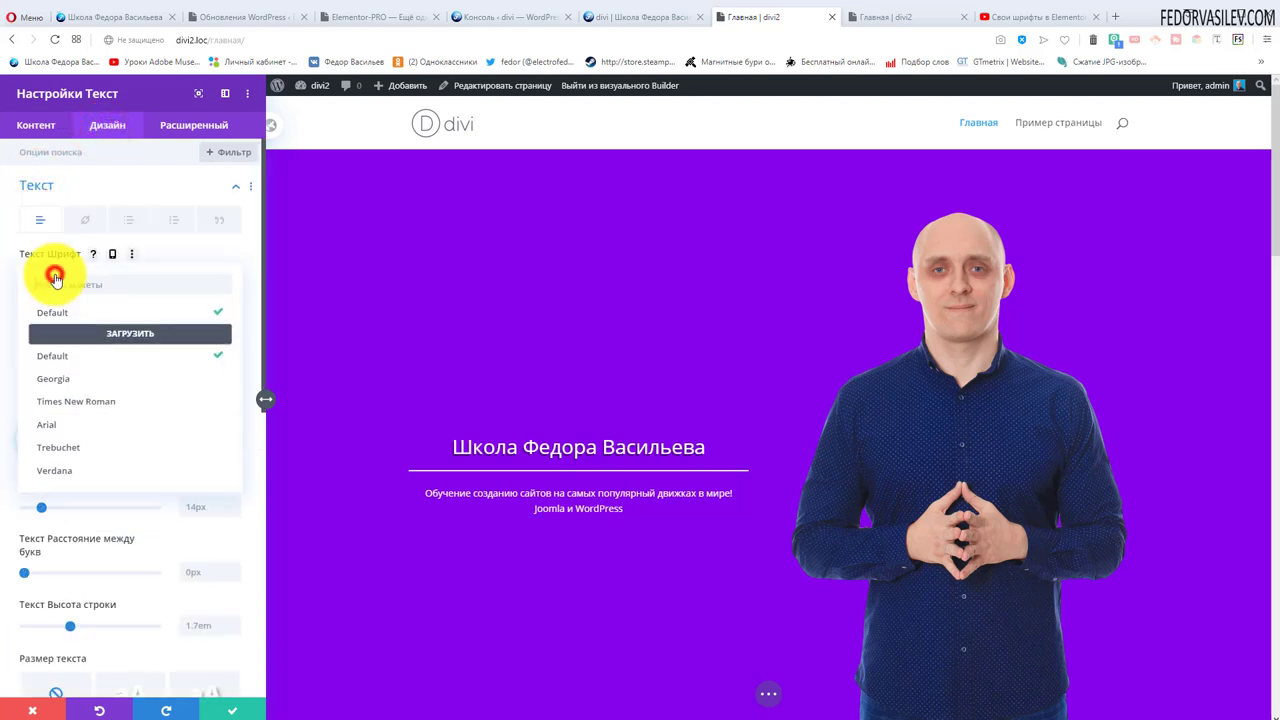
{"action": "left_click", "coordinate": [139, 335]}
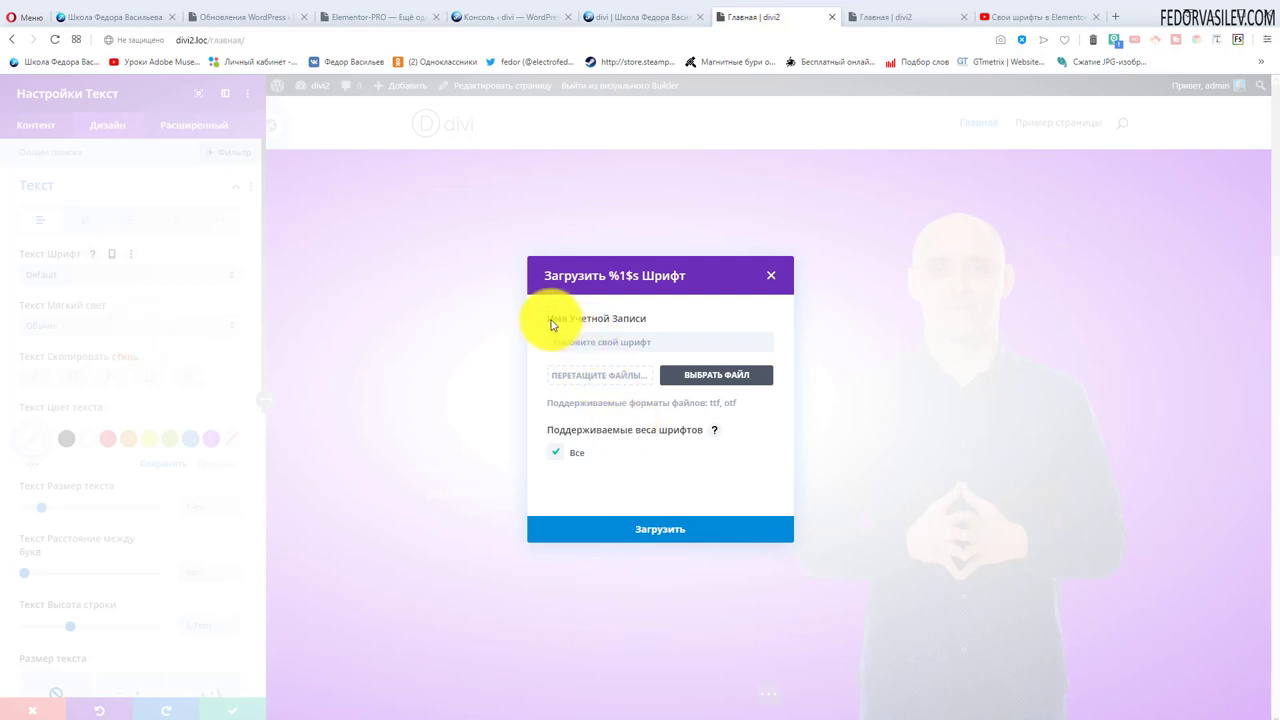
{"action": "left_click", "coordinate": [716, 375]}
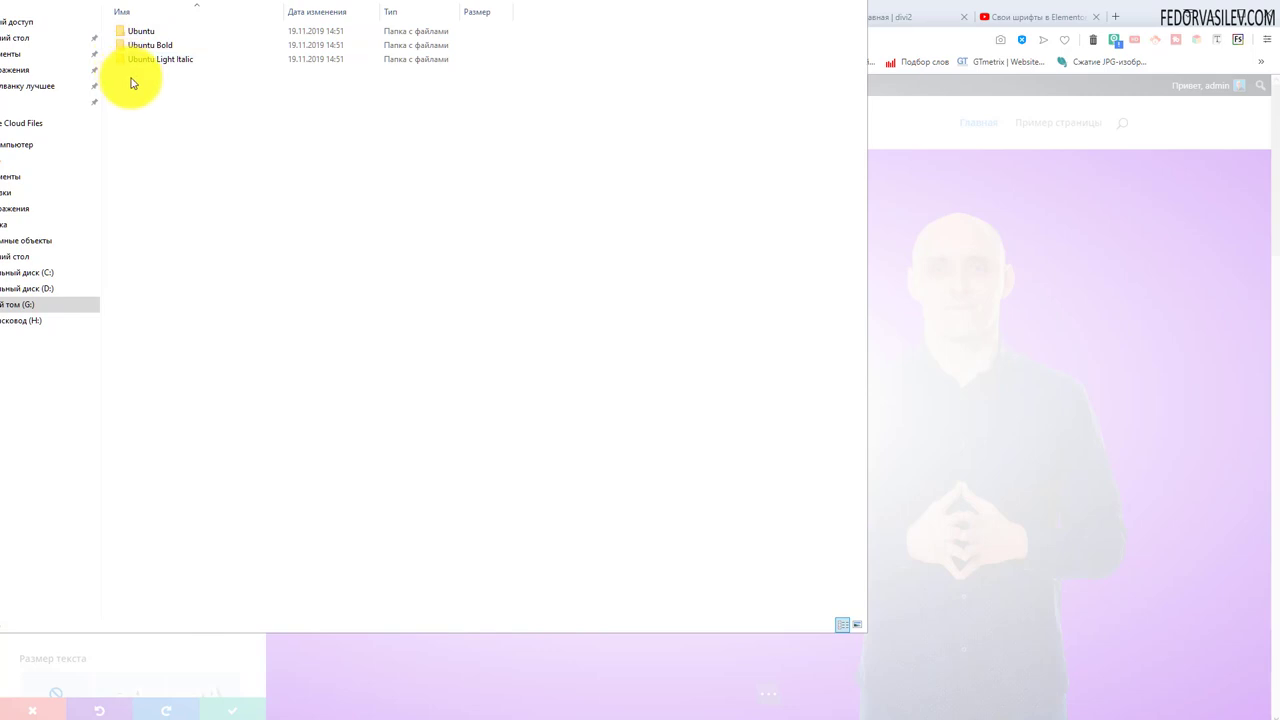
Examine the prepared Ubuntu, Ubuntu Bold and Ubuntu Light Italic font folders and the files they hold.
{"action": "double_click", "coordinate": [181, 60]}
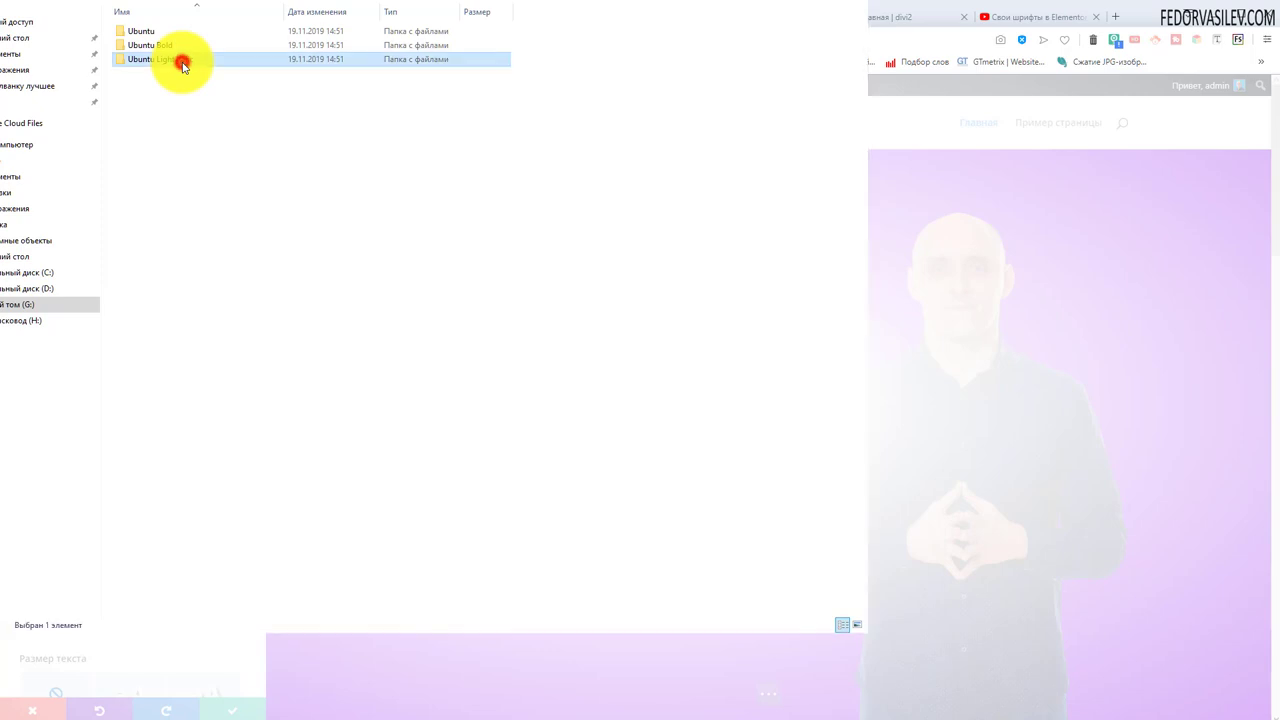
{"action": "key", "text": "alt+Left"}
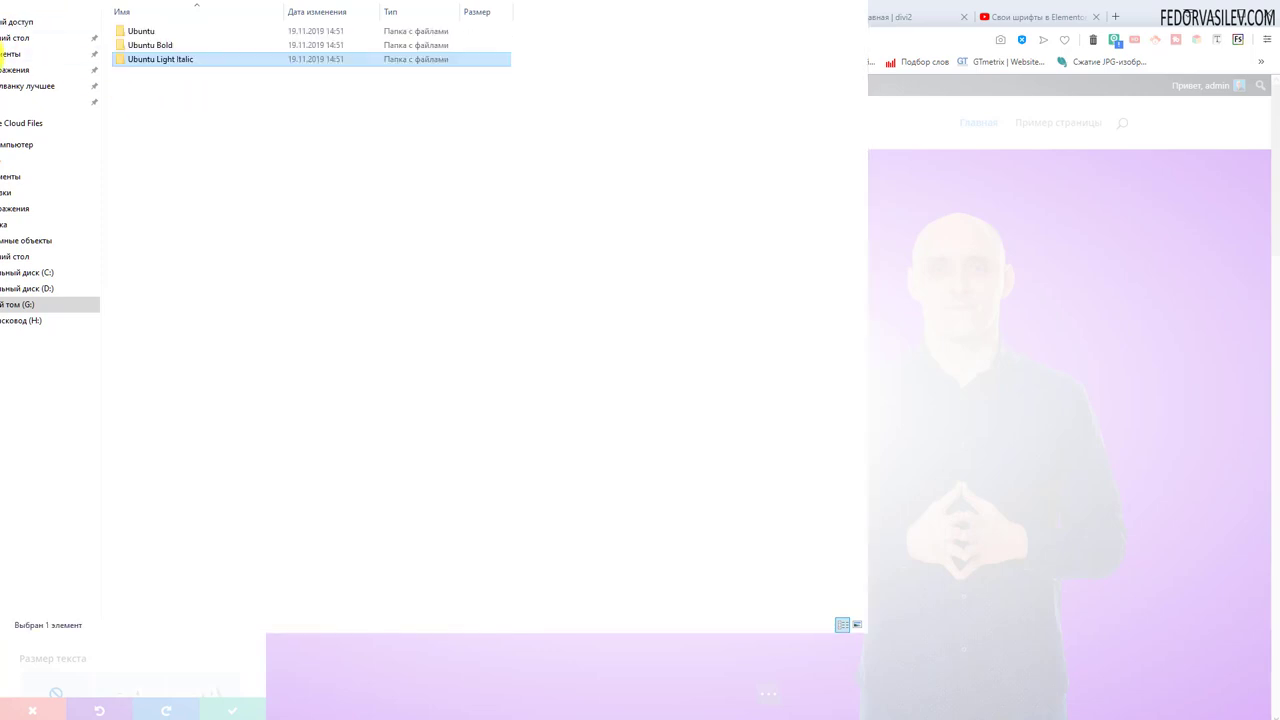
{"action": "double_click", "coordinate": [143, 31]}
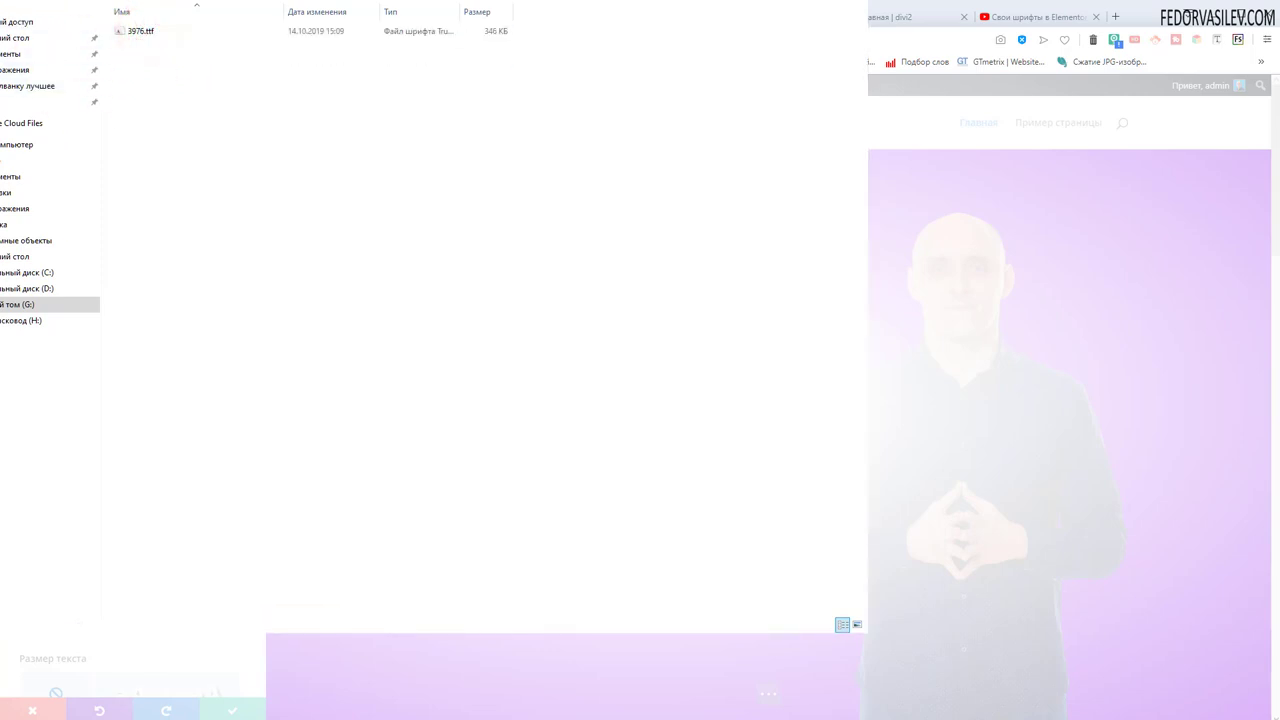
{"action": "key", "text": "alt+Left"}
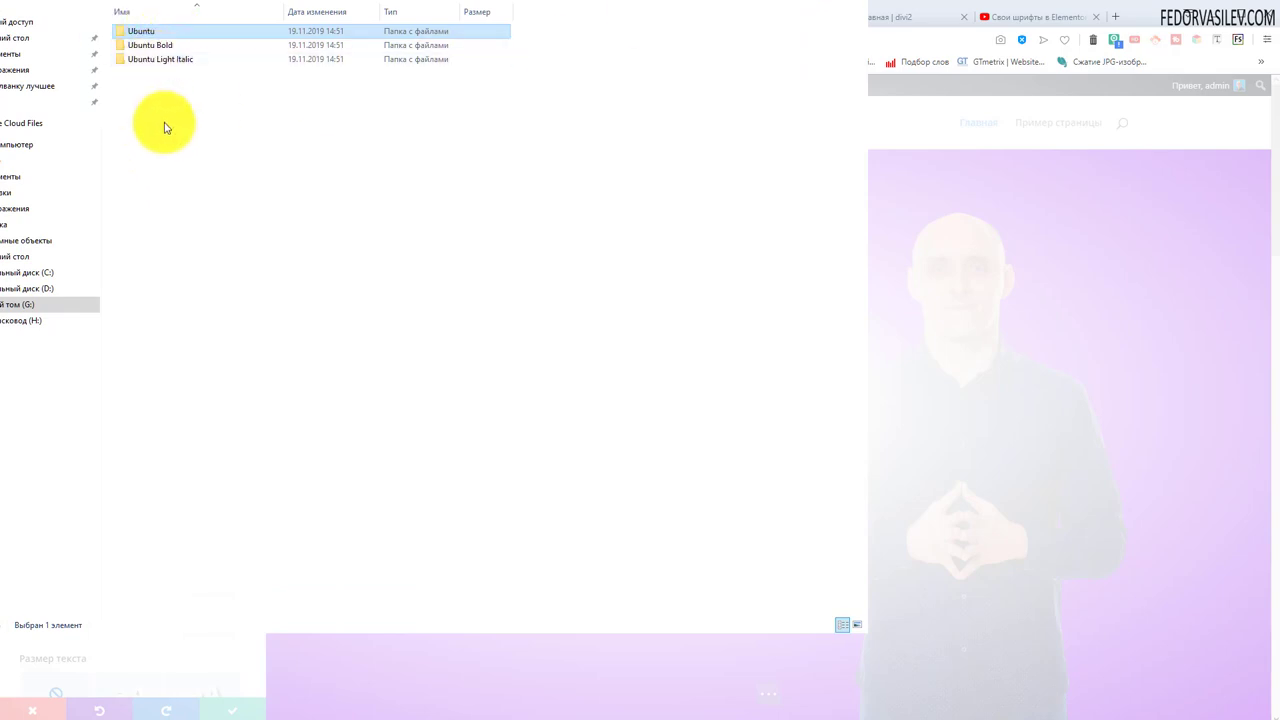
{"action": "left_click", "coordinate": [138, 45]}
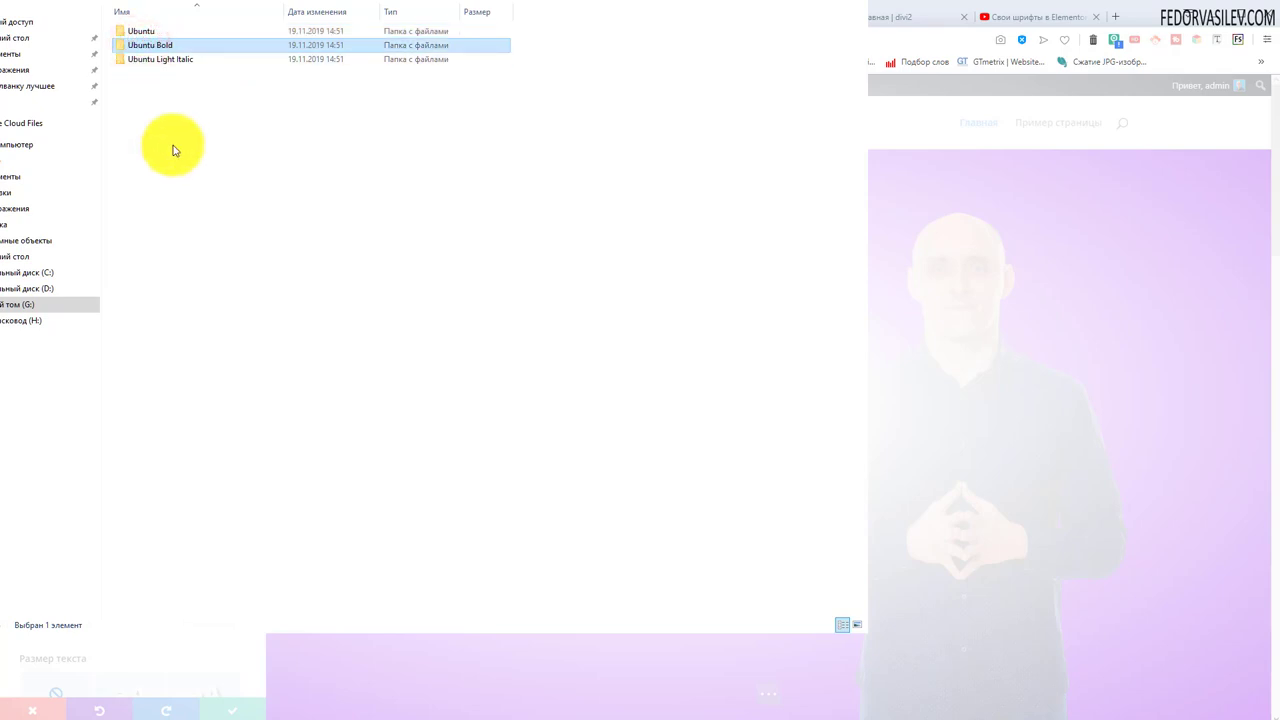
{"action": "left_click", "coordinate": [135, 31]}
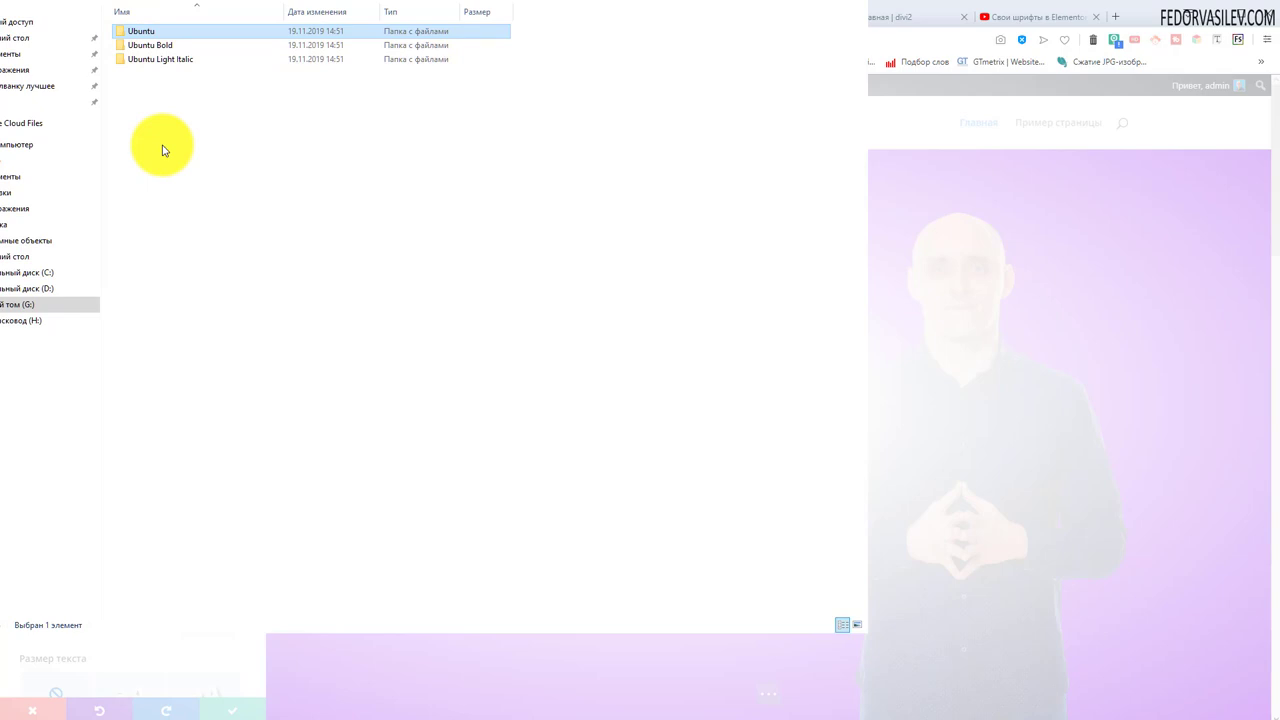
{"action": "left_click", "coordinate": [145, 60]}
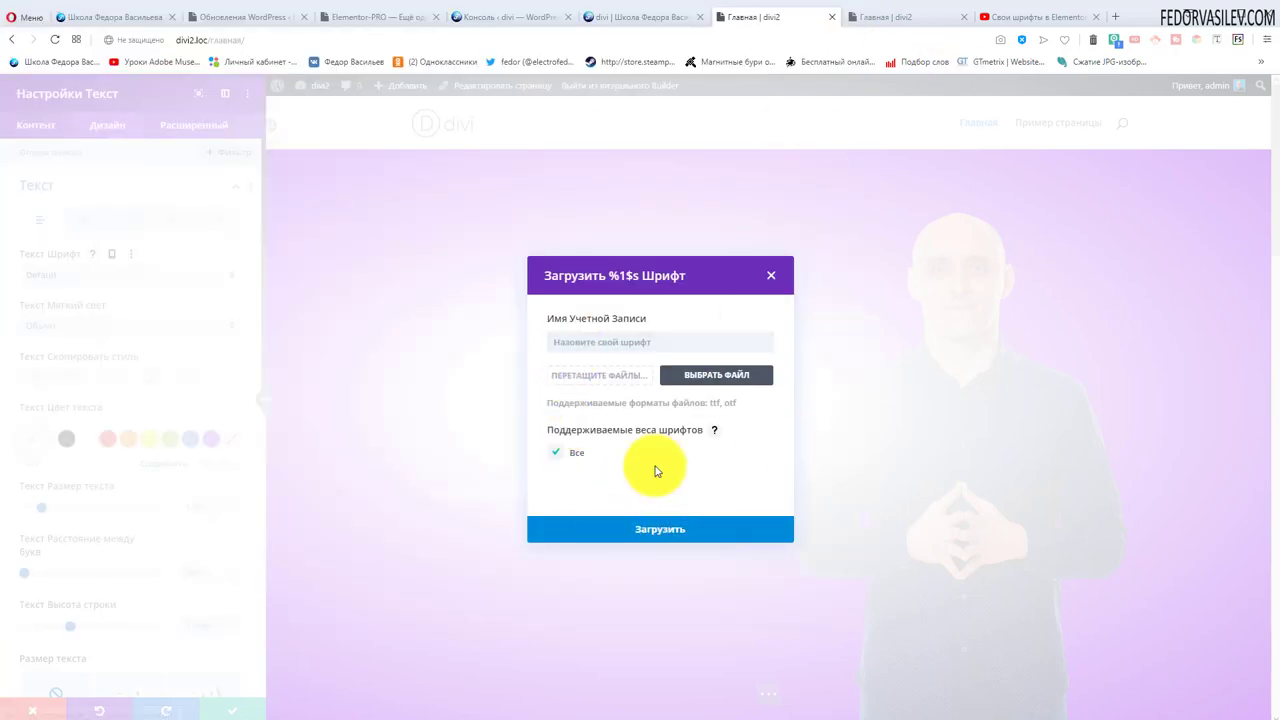
Name the custom font Ubuntu and read the help on supported font weights, keeping Все selected.
{"action": "right_click", "coordinate": [603, 341]}
{"action": "left_click", "coordinate": [643, 441]}
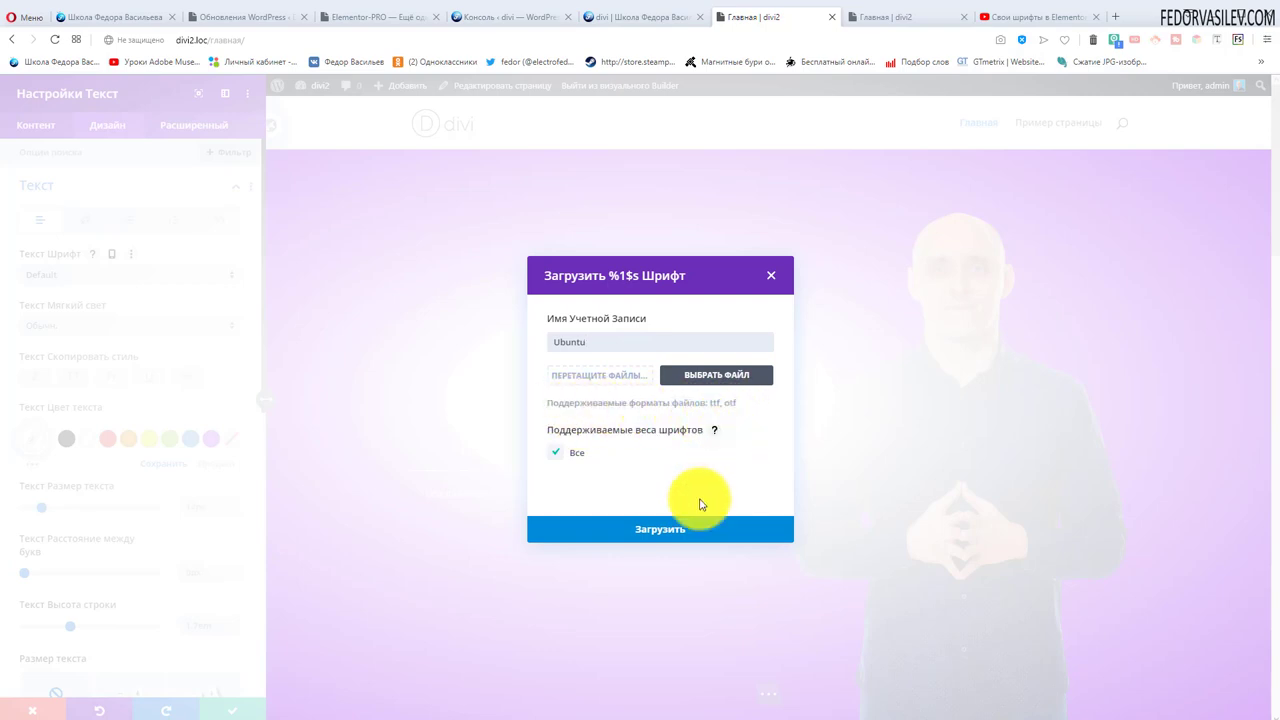
{"action": "left_click", "coordinate": [714, 429]}
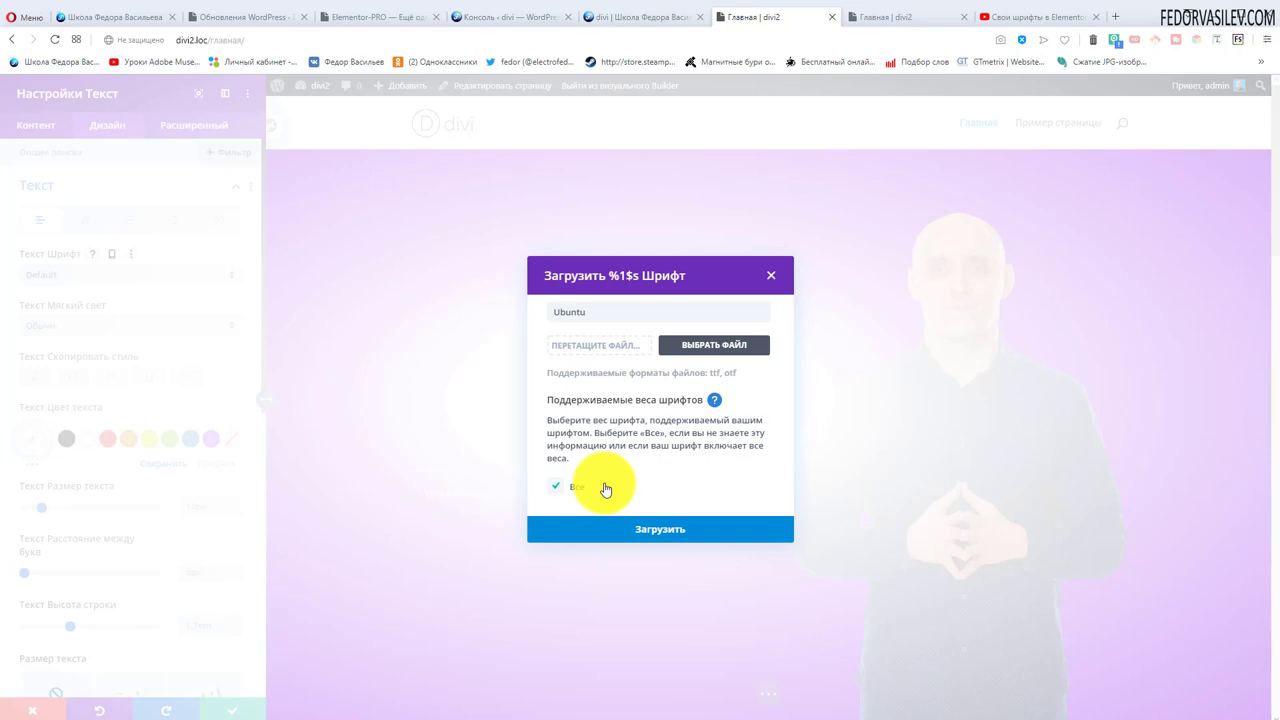
{"action": "left_click", "coordinate": [552, 490]}
{"action": "scroll", "coordinate": [640, 450], "scroll_direction": "up", "scroll_amount": 1}
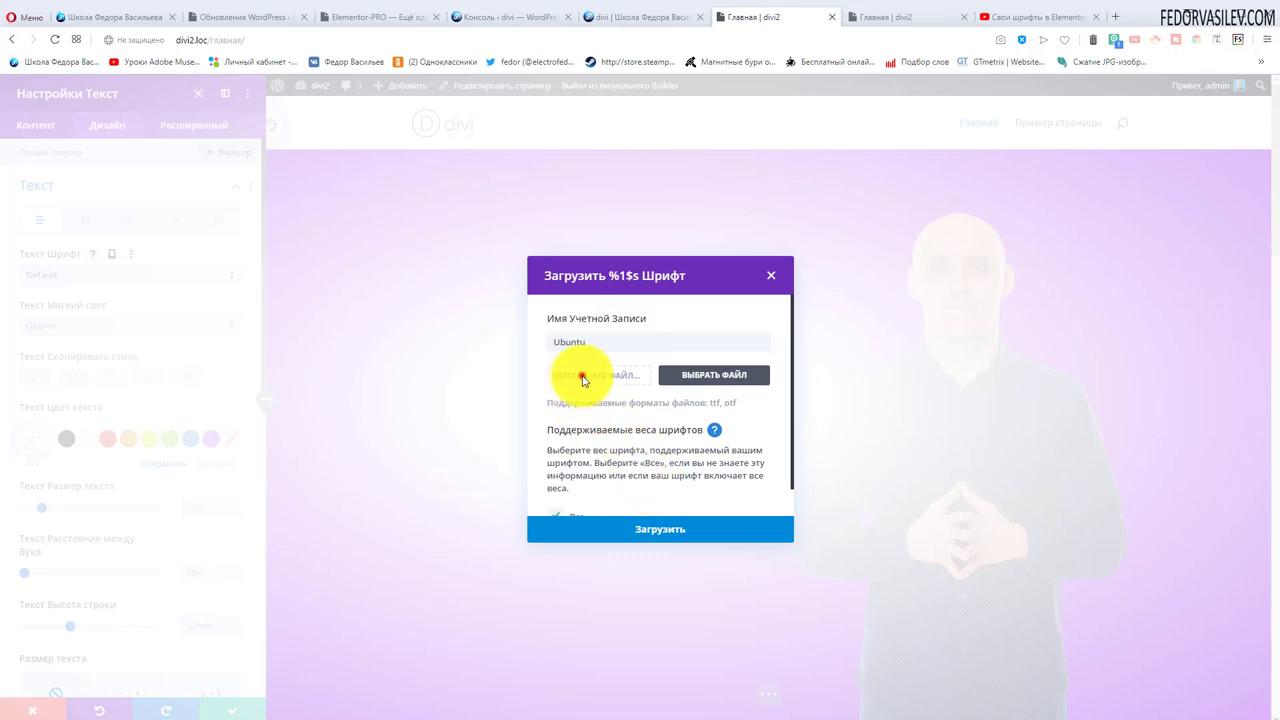
Add 3976.ttf as the font file for Ubuntu and upload the font.
{"action": "left_click", "coordinate": [583, 378]}
{"action": "key", "text": "Escape"}
{"action": "left_click_drag", "start_coordinate": [143, 29], "coordinate": [608, 381]}
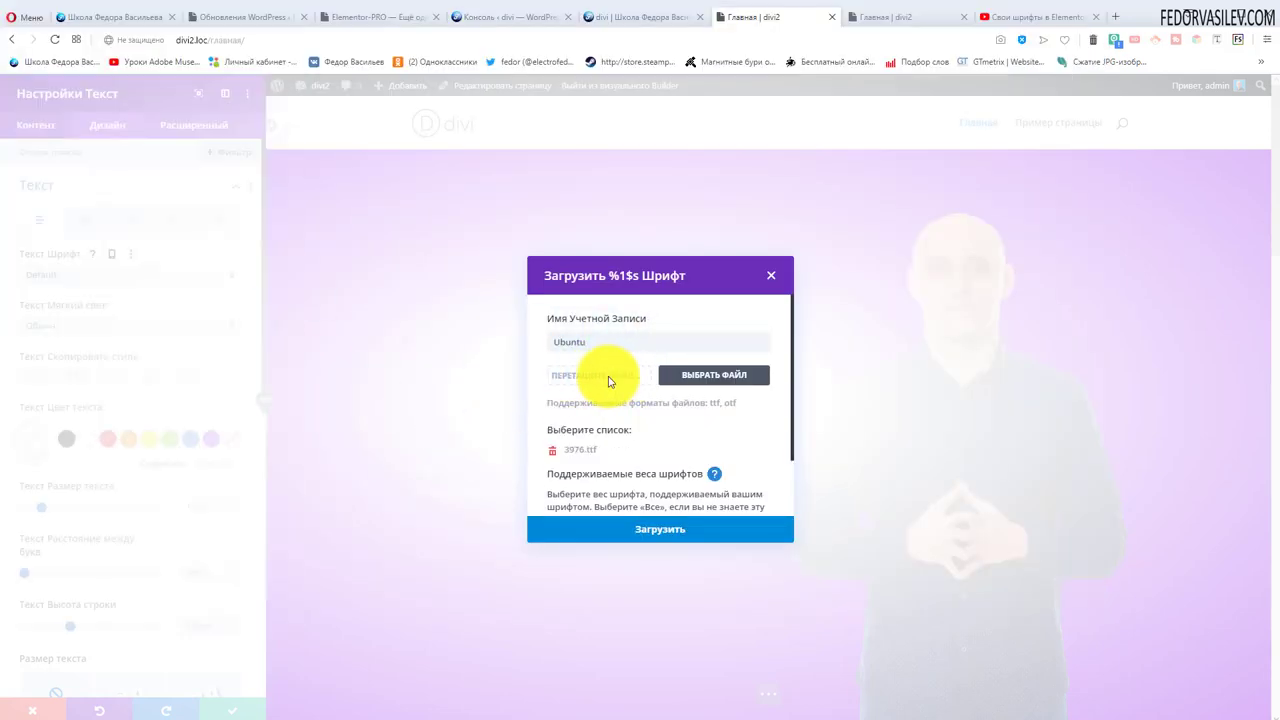
{"action": "scroll", "coordinate": [598, 398], "scroll_direction": "down", "scroll_amount": 1}
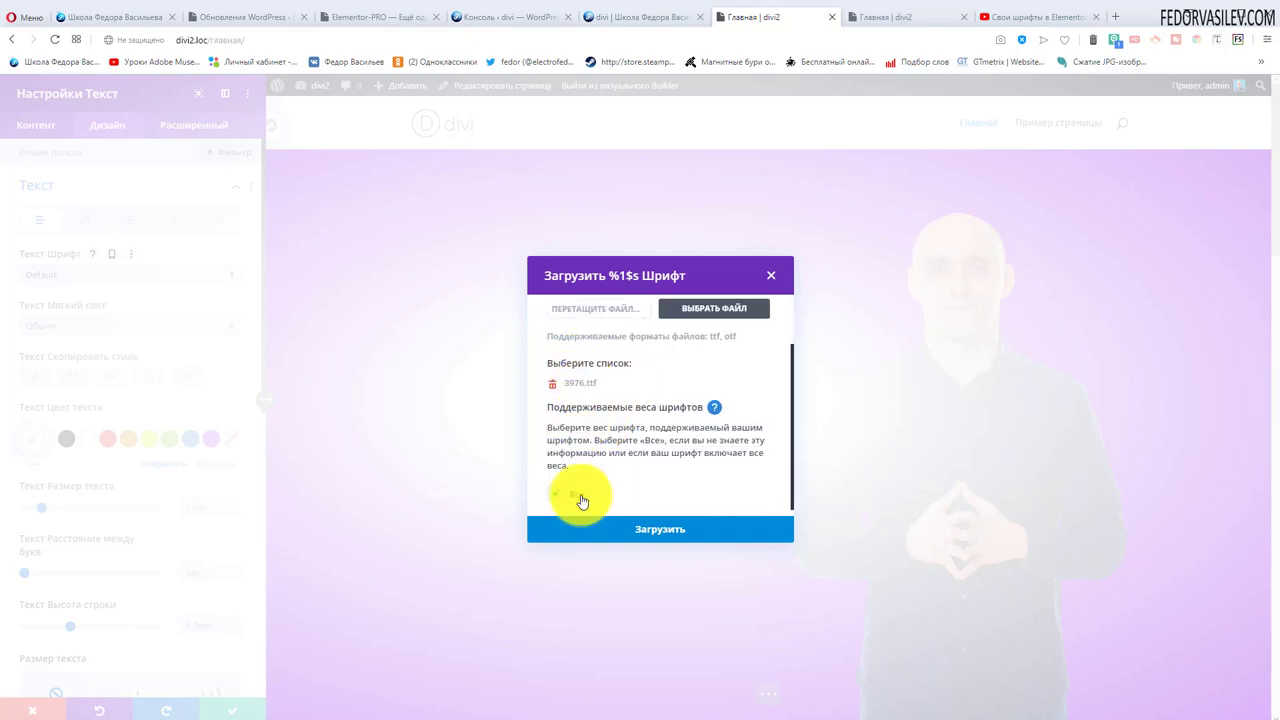
{"action": "left_click", "coordinate": [660, 533]}
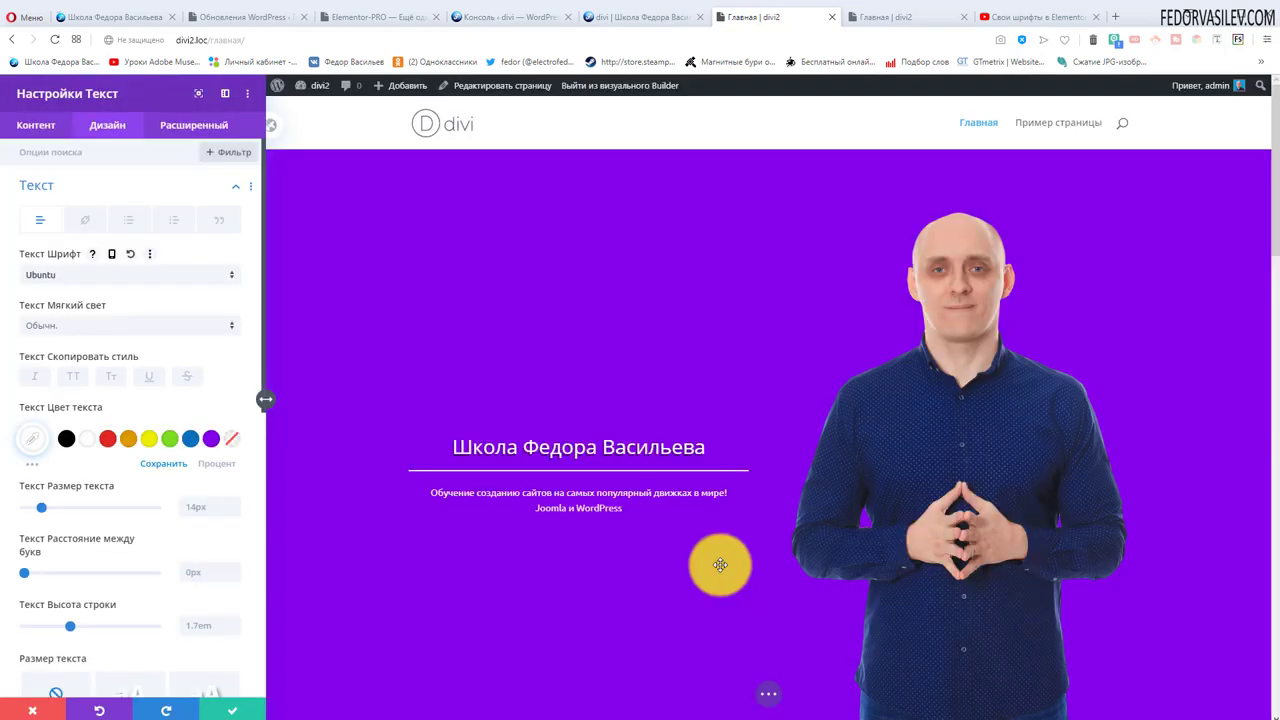
Upload a second custom font named Ubuntu Bold from the file 3969.ttf with all weights supported.
{"action": "left_click", "coordinate": [37, 274]}
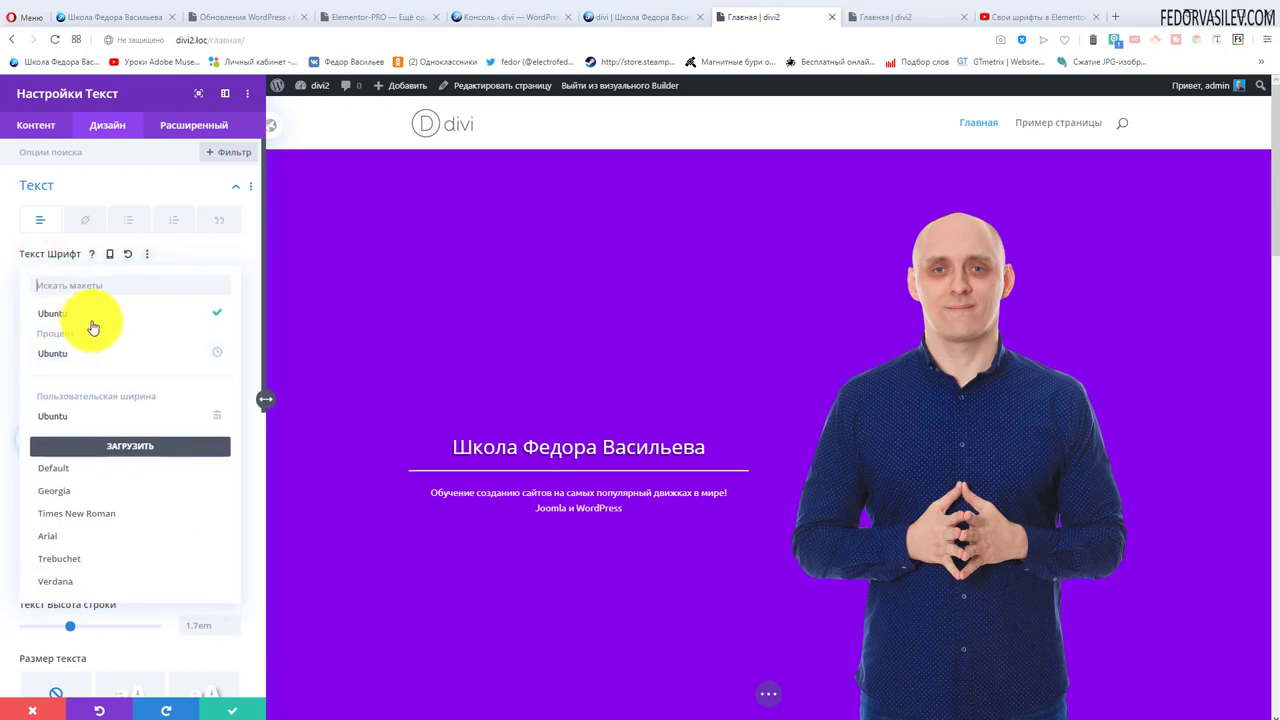
{"action": "left_click", "coordinate": [218, 356]}
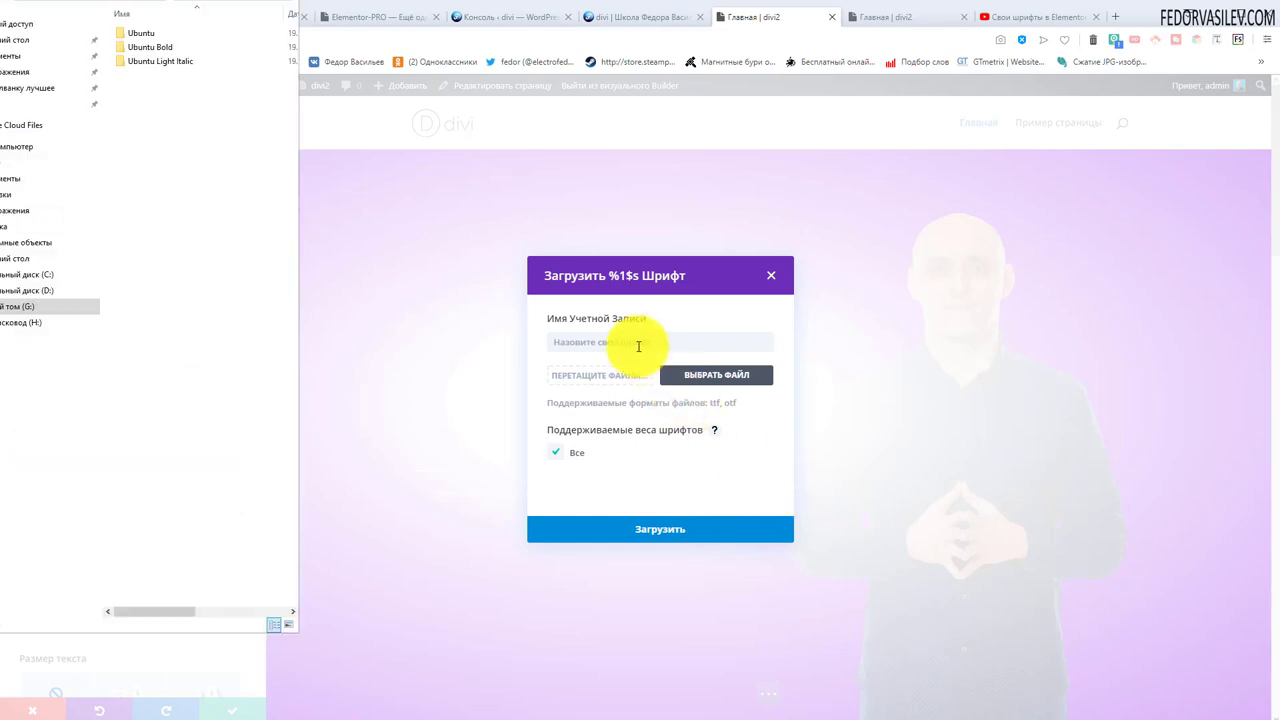
{"action": "right_click", "coordinate": [625, 342]}
{"action": "left_click", "coordinate": [656, 443]}
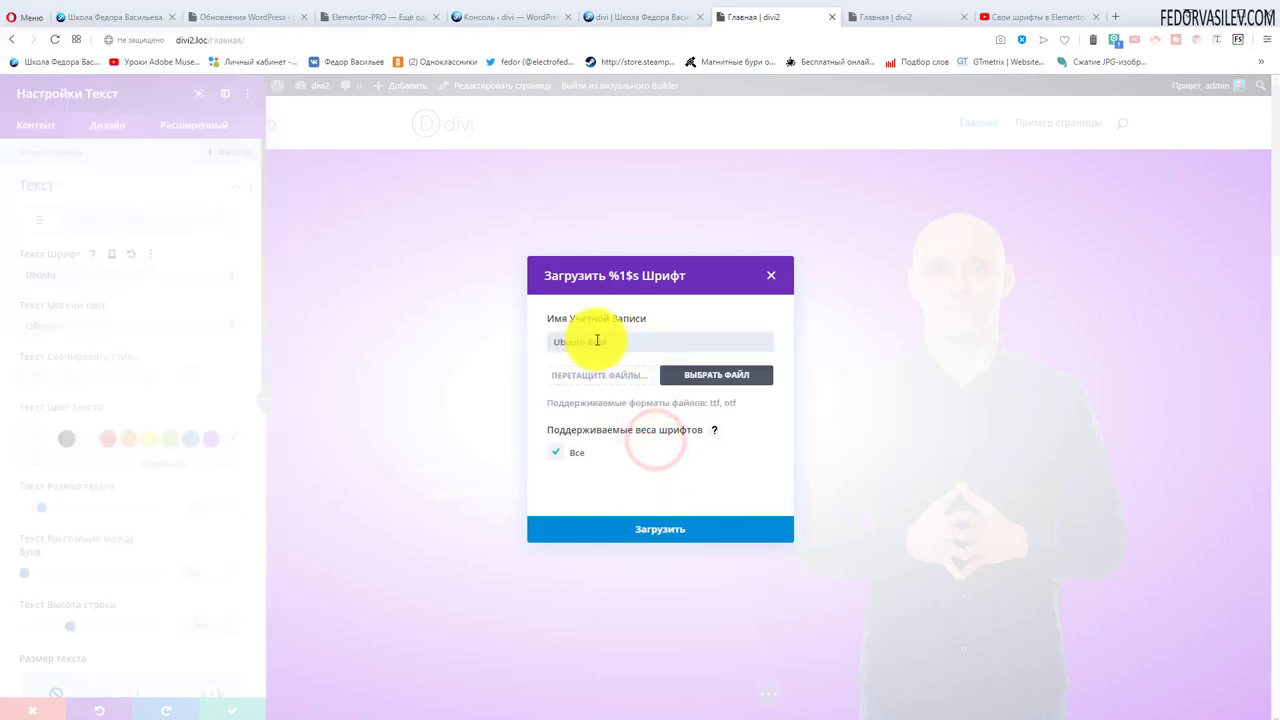
{"action": "left_click", "coordinate": [966, 700]}
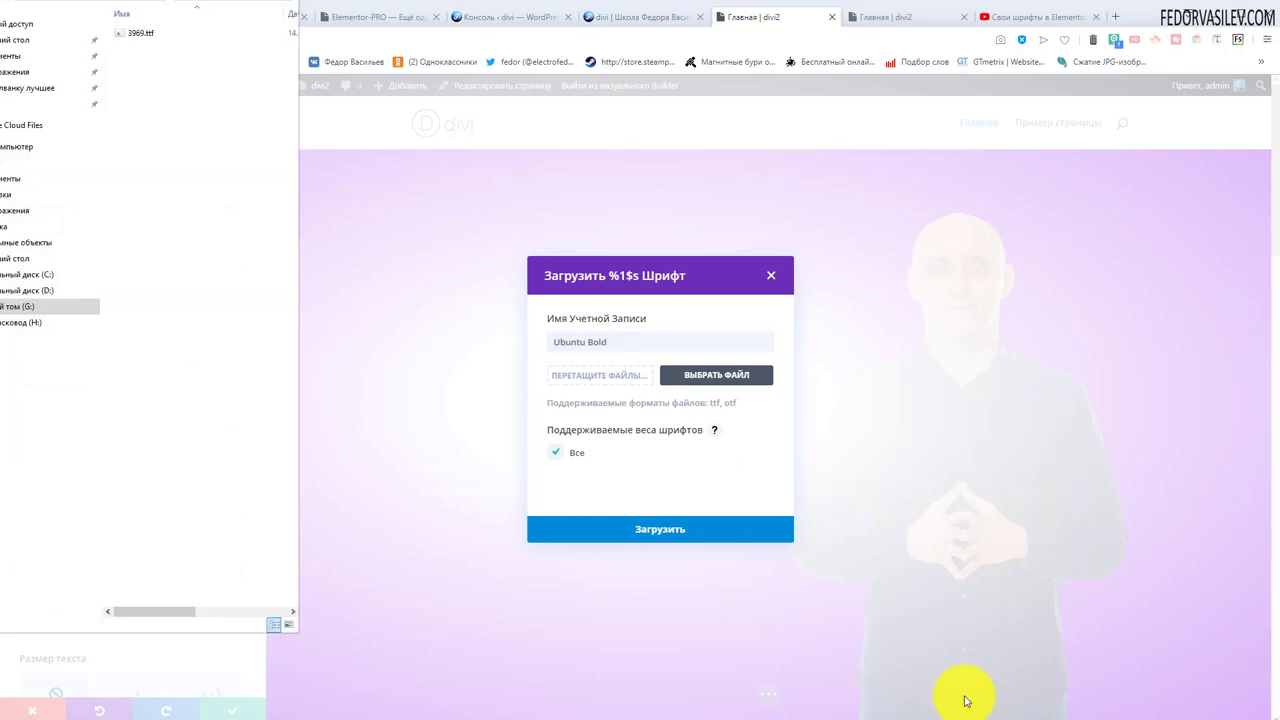
{"action": "left_click_drag", "start_coordinate": [135, 35], "coordinate": [577, 374]}
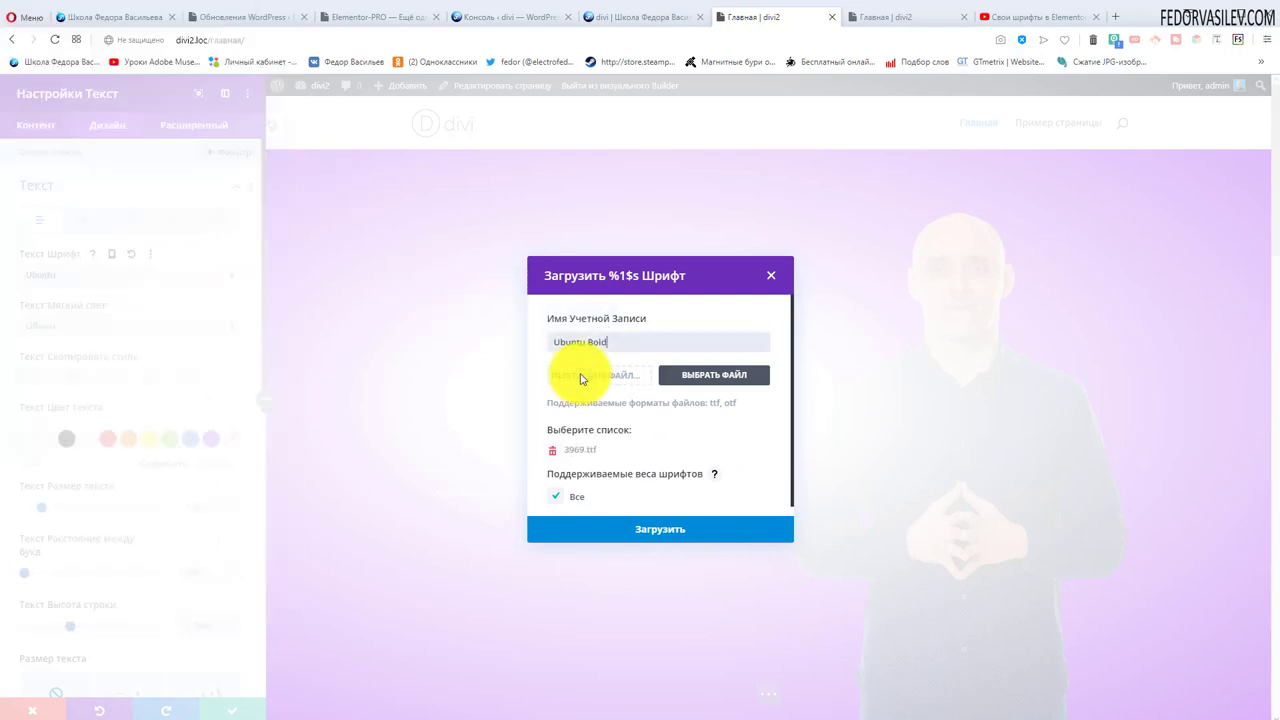
{"action": "left_click", "coordinate": [667, 528]}
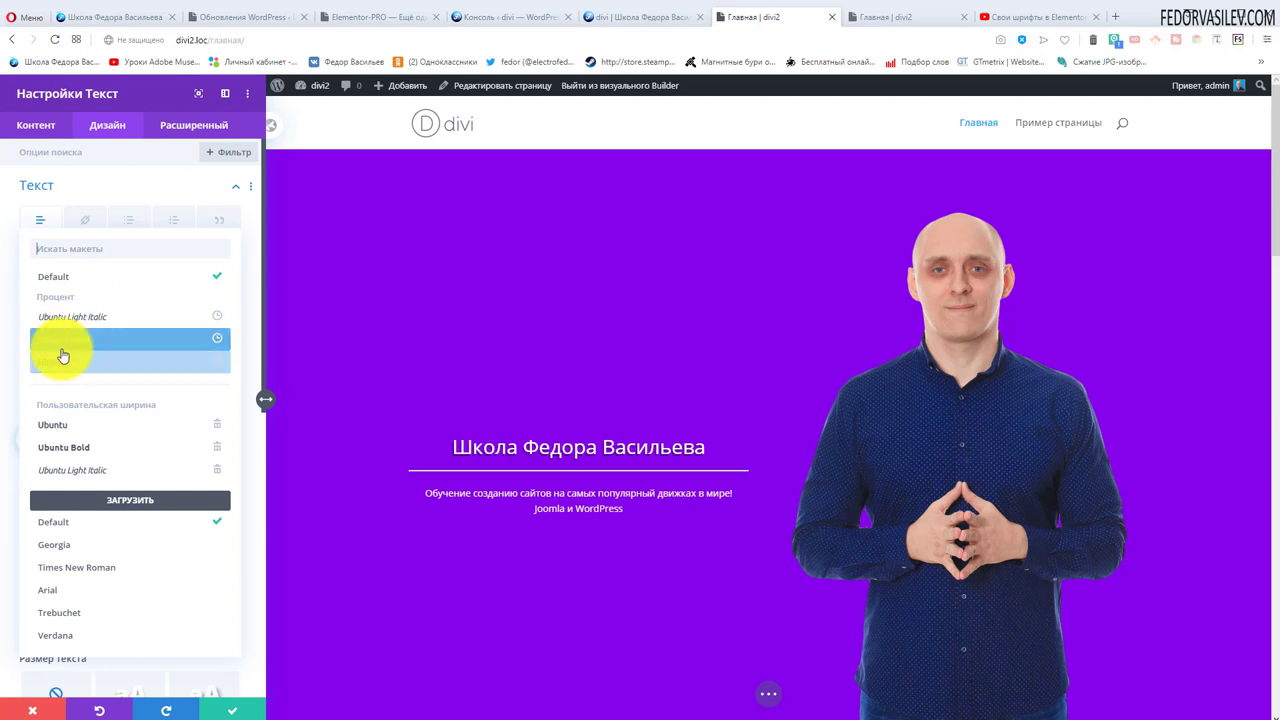
Try the Ubuntu Light Italic font on the text module and return its font to Default.
{"action": "left_click", "coordinate": [107, 191]}
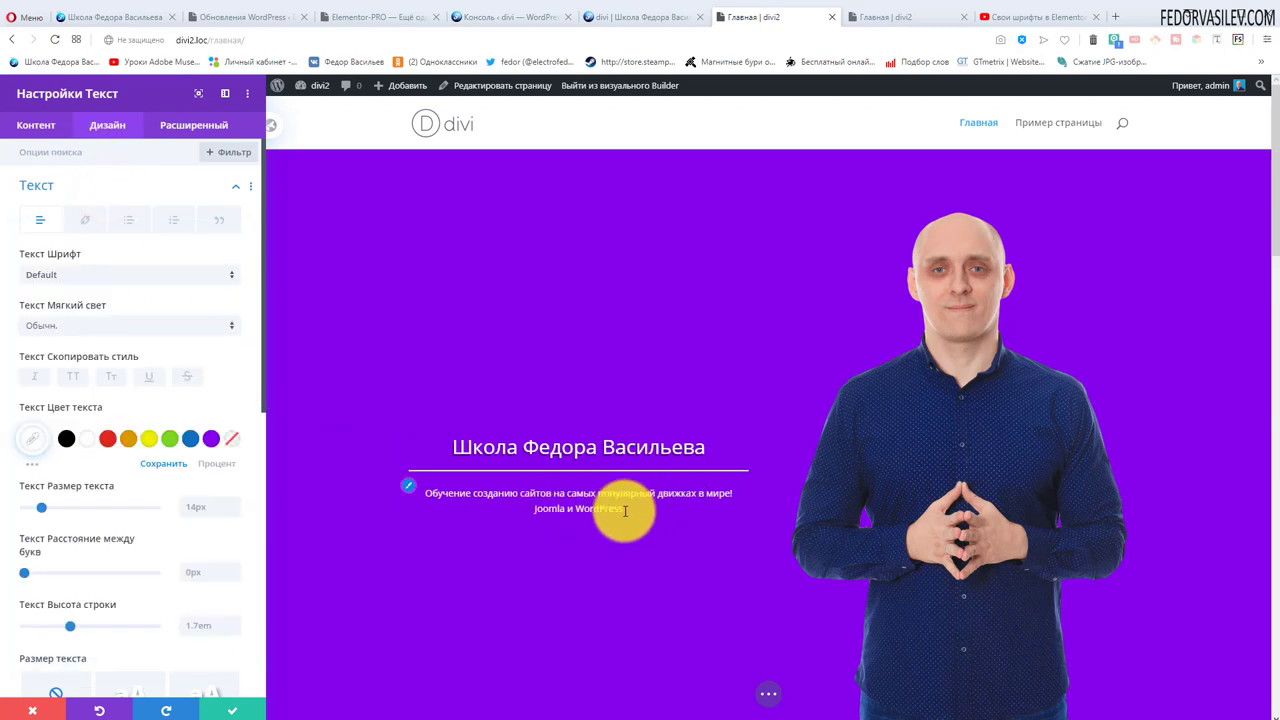
{"action": "left_click", "coordinate": [45, 280]}
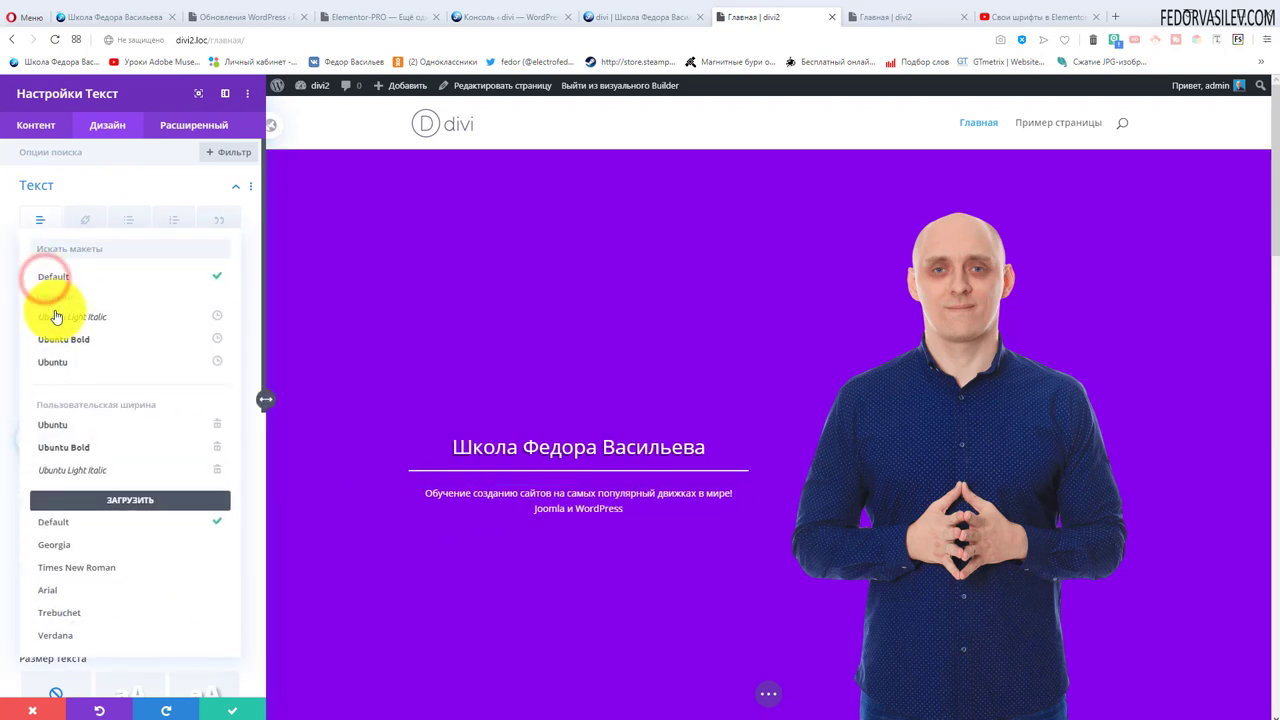
{"action": "left_click", "coordinate": [57, 313]}
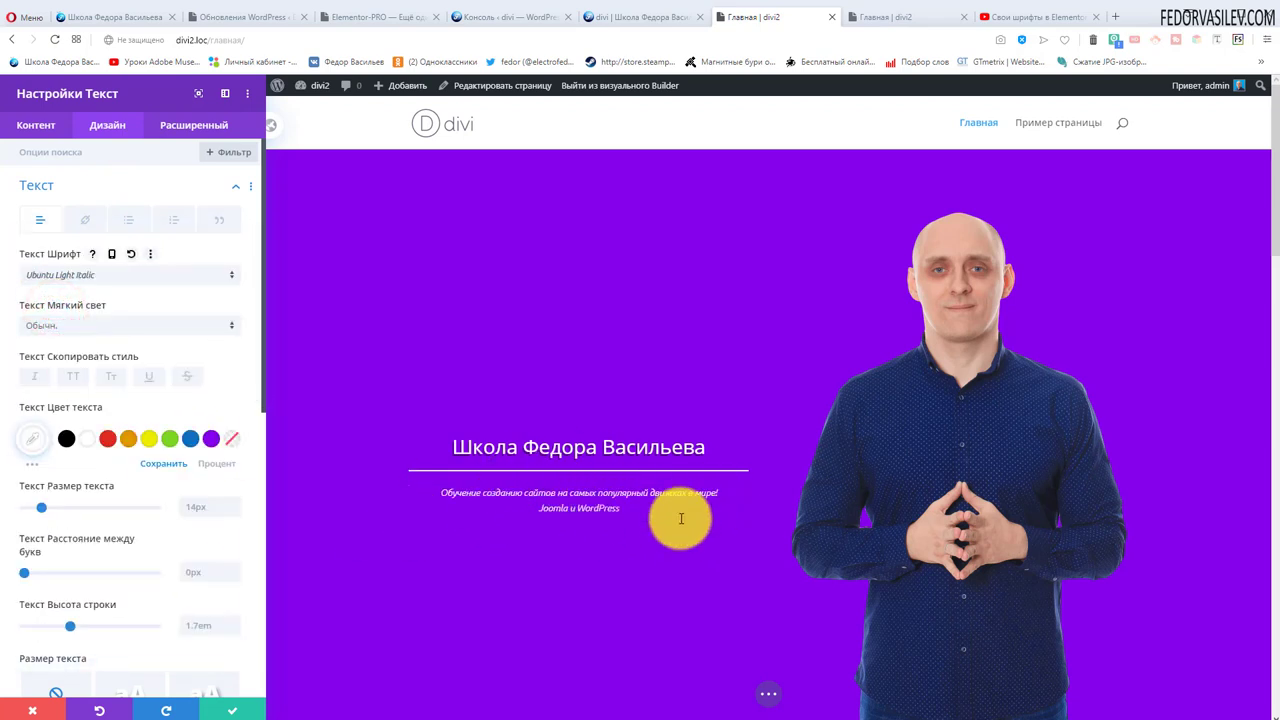
{"action": "left_click", "coordinate": [64, 276]}
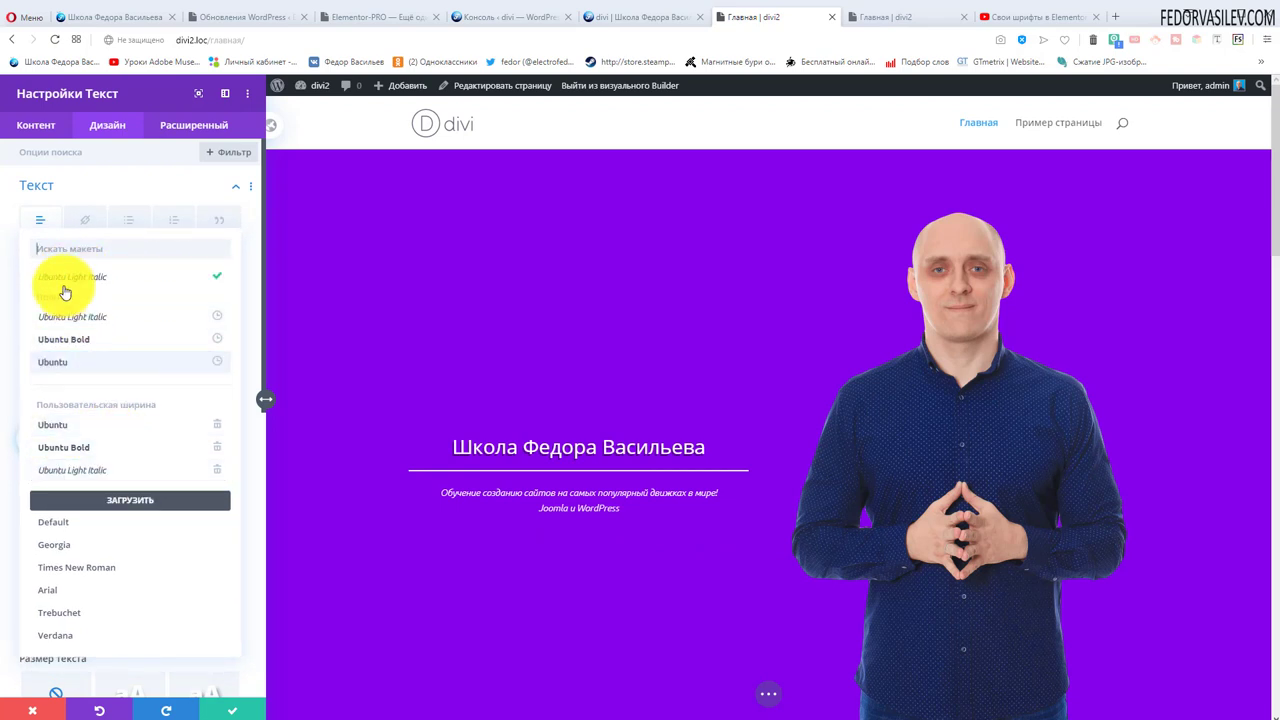
{"action": "left_click", "coordinate": [52, 252]}
{"action": "left_click", "coordinate": [67, 525]}
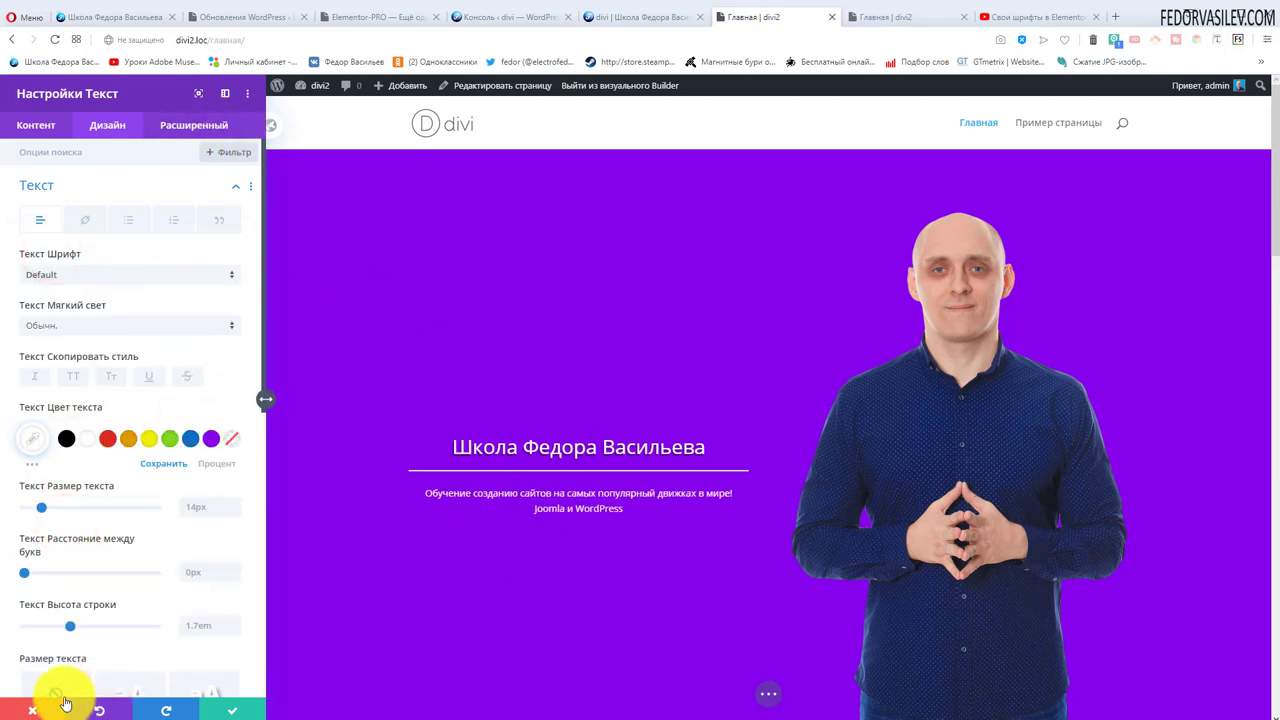
Discard the text module's changes and leave the visual builder for the WordPress dashboard without saving the page.
{"action": "left_click", "coordinate": [27, 712]}
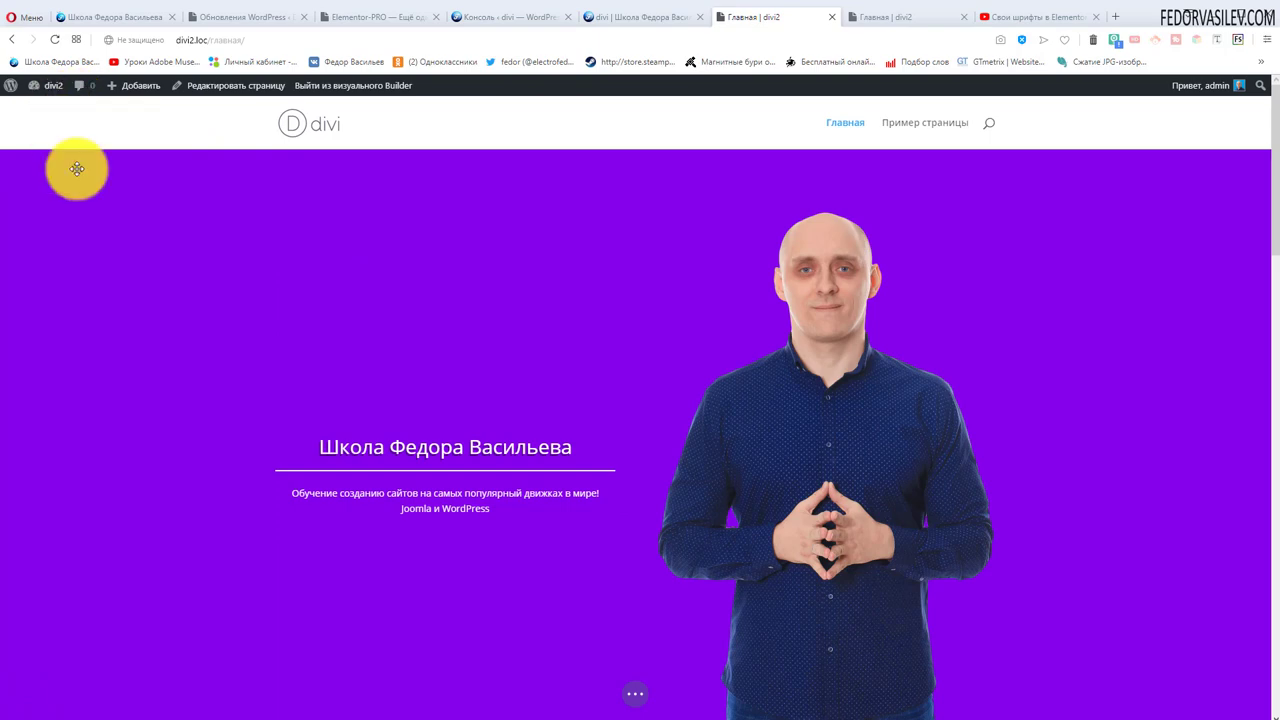
{"action": "scroll", "coordinate": [420, 443], "scroll_direction": "down", "scroll_amount": 4}
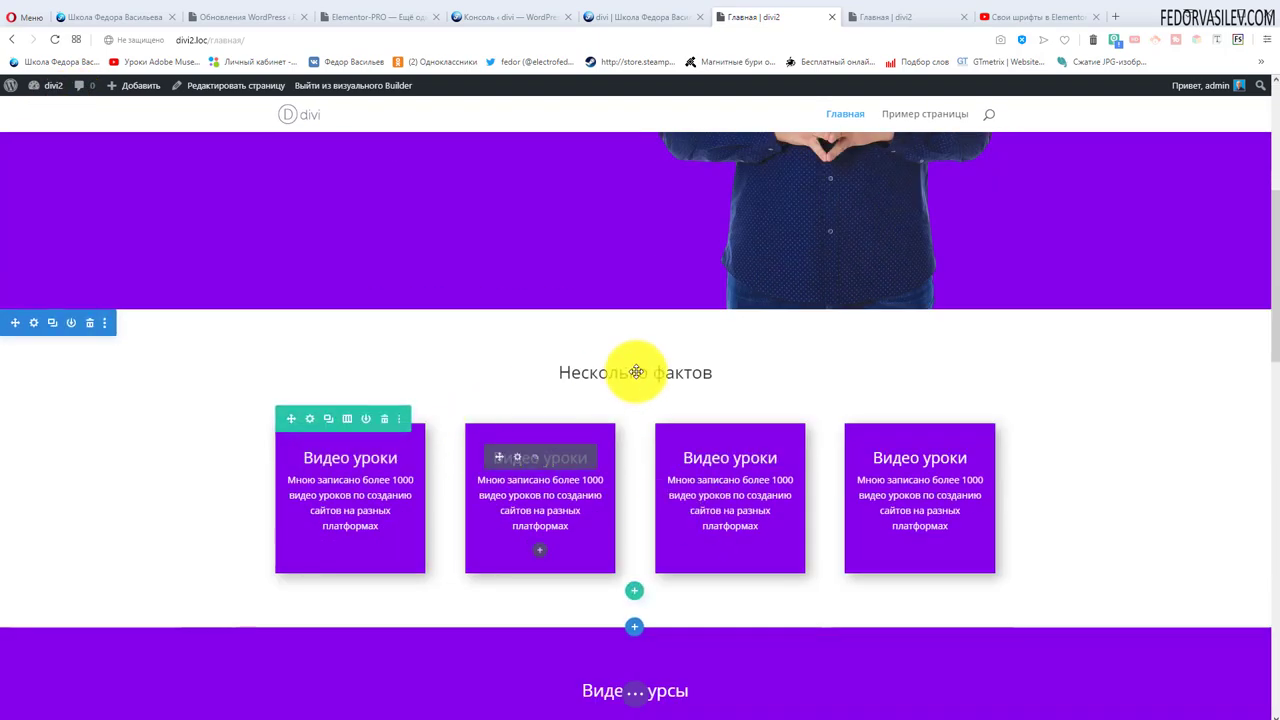
{"action": "scroll", "coordinate": [634, 371], "scroll_direction": "up", "scroll_amount": 5}
{"action": "mouse_move", "coordinate": [45, 86]}
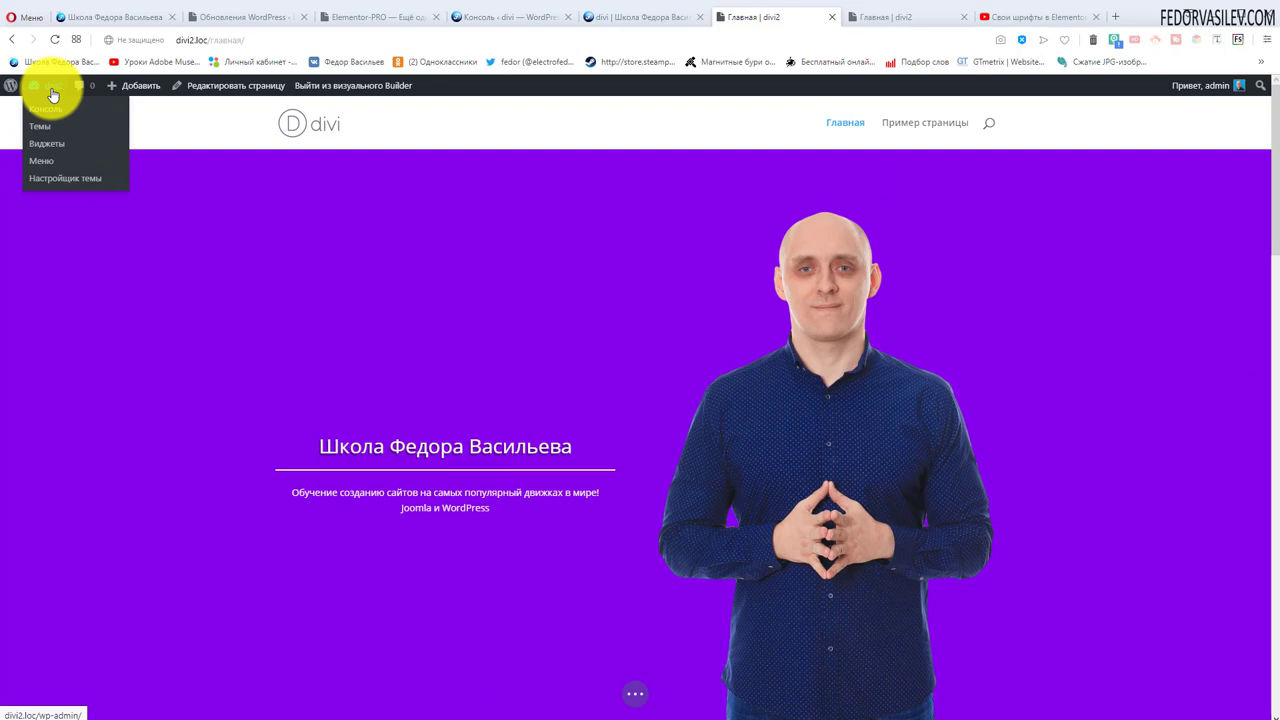
{"action": "left_click", "coordinate": [47, 110]}
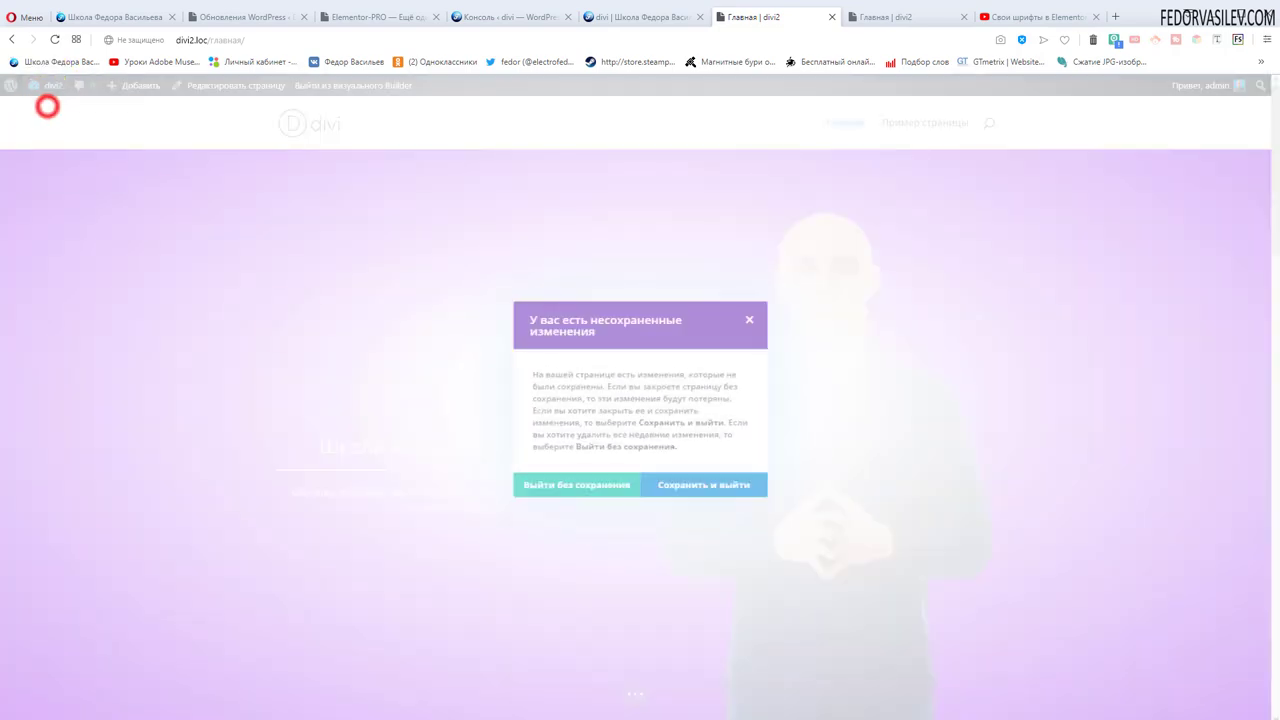
{"action": "left_click", "coordinate": [559, 490]}
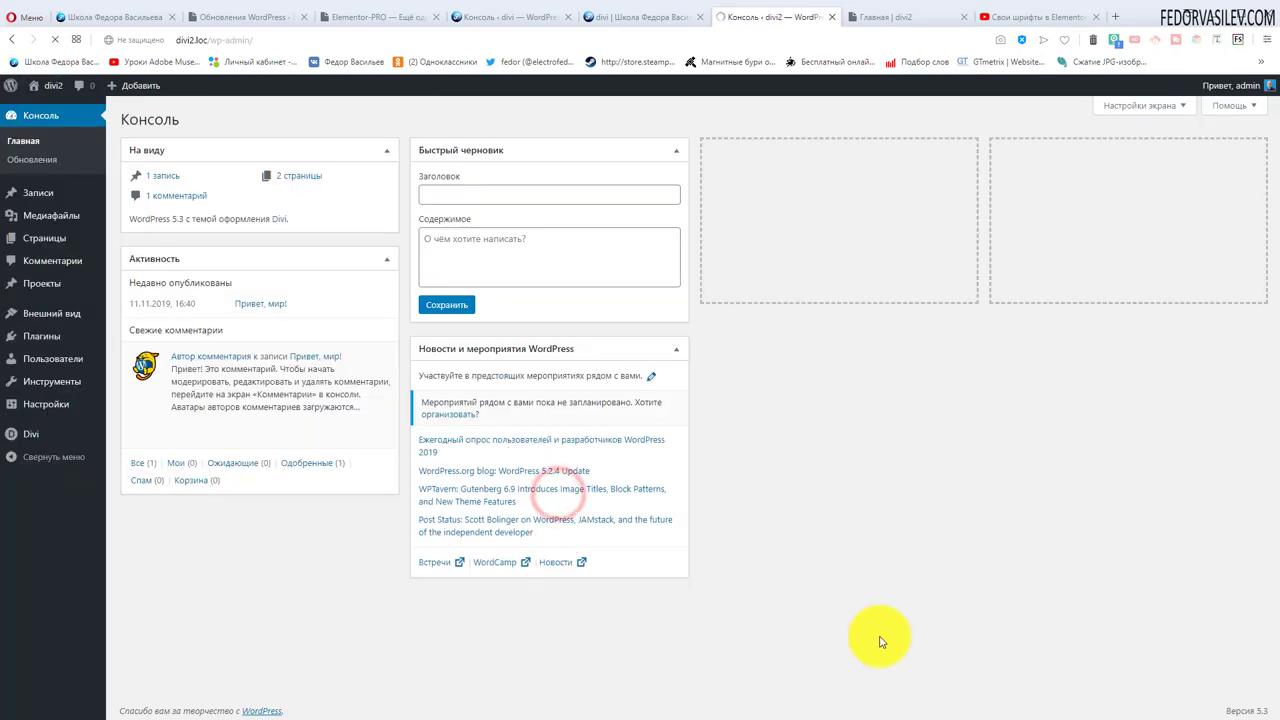
Open the typography settings within the general settings of the Divi theme customizer.
{"action": "mouse_move", "coordinate": [51, 434]}
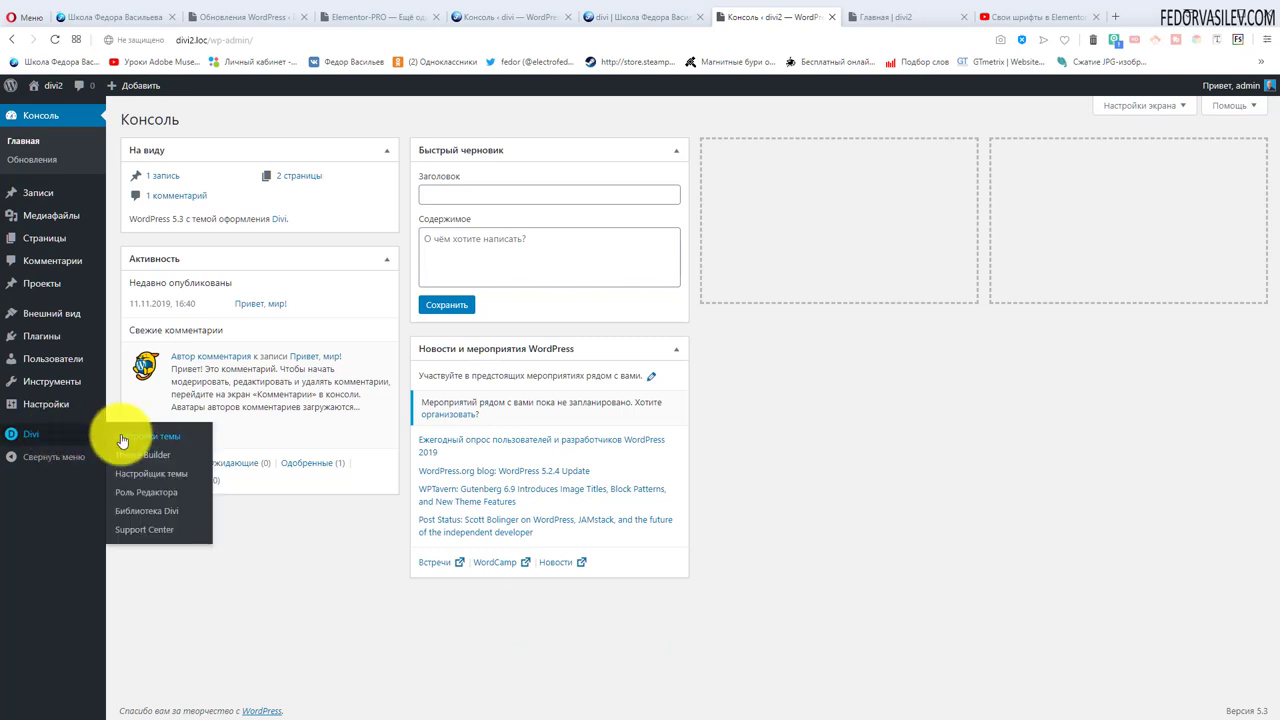
{"action": "left_click", "coordinate": [164, 474]}
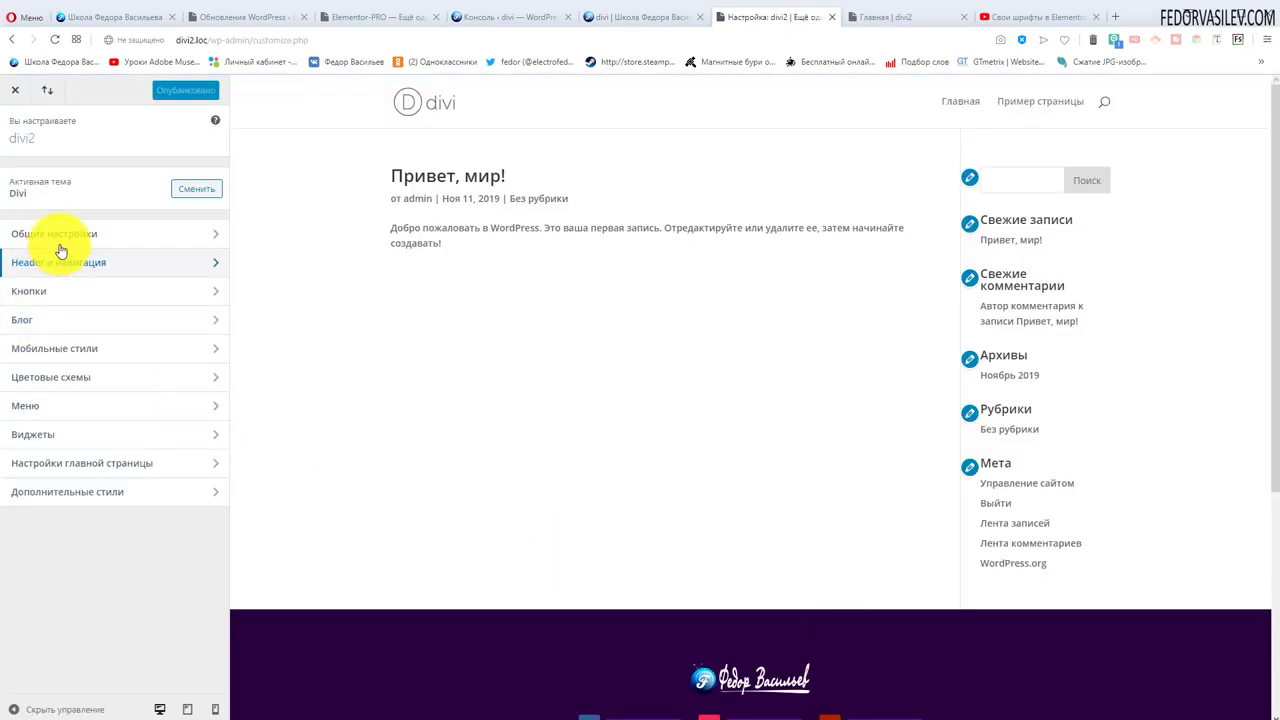
{"action": "left_click", "coordinate": [65, 238]}
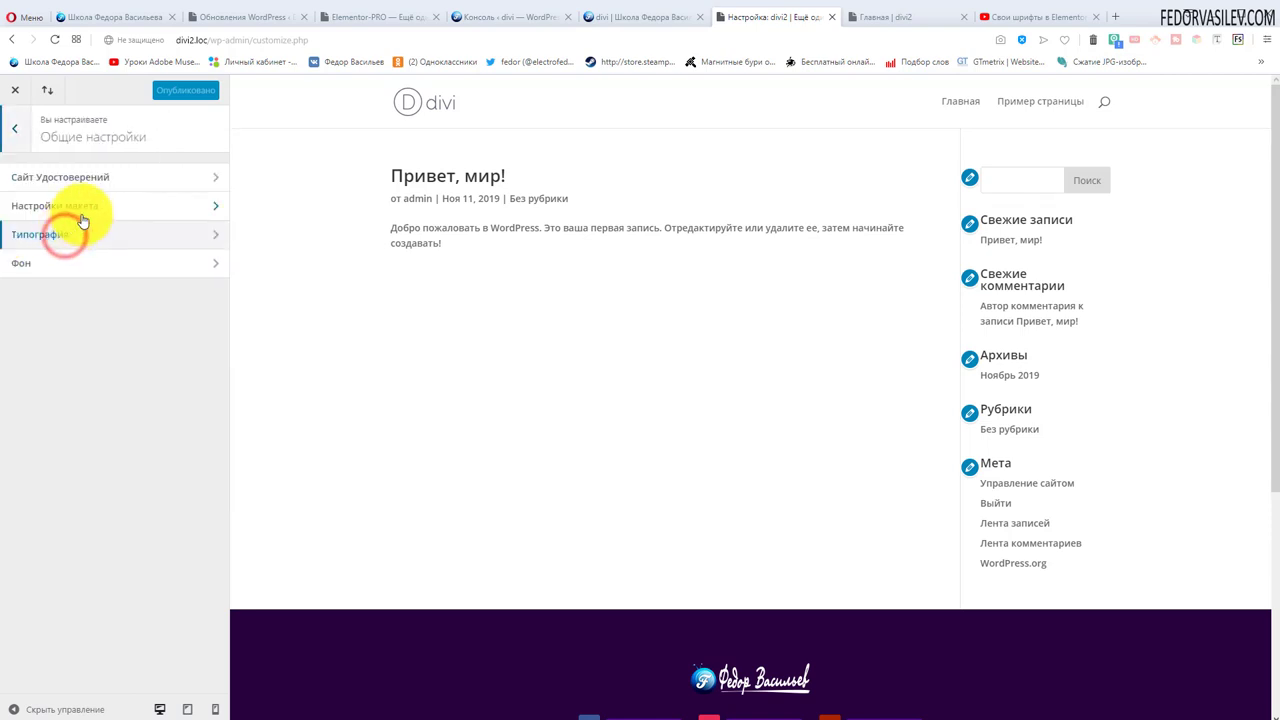
{"action": "left_click", "coordinate": [92, 235]}
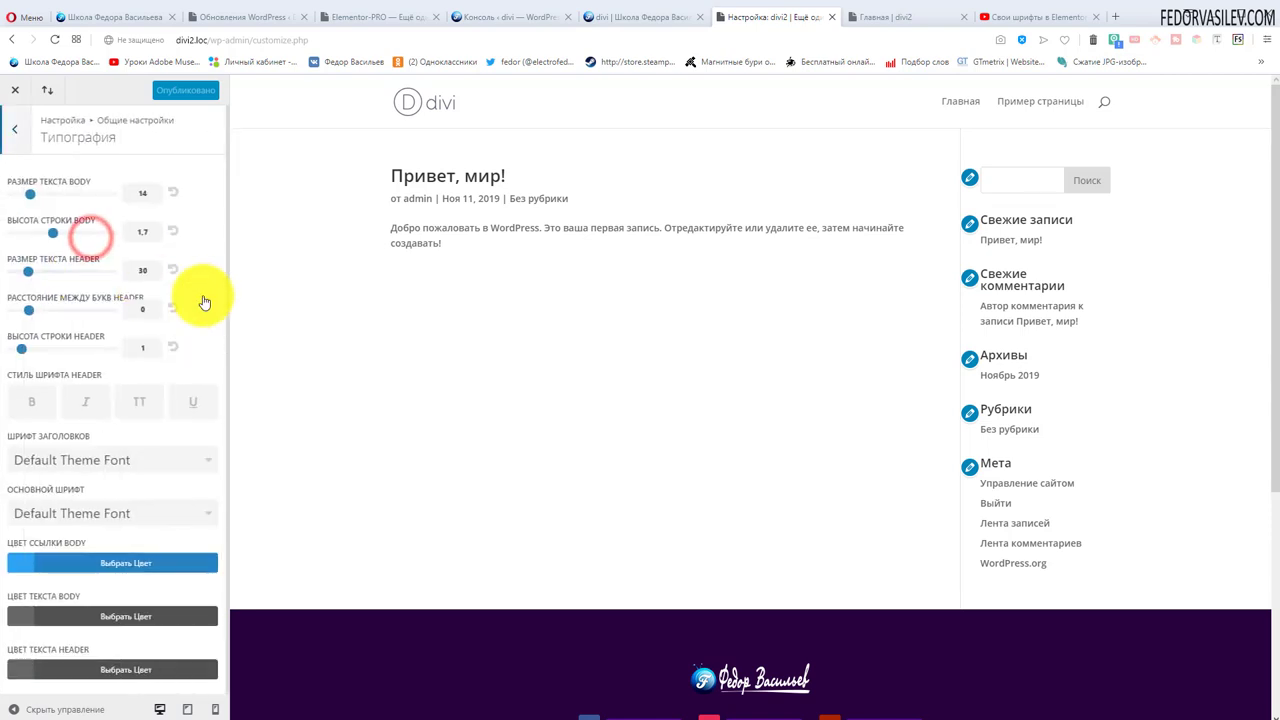
Set the heading font to Ubuntu Bold and check the headings on the Главная page in the preview.
{"action": "left_click", "coordinate": [128, 459]}
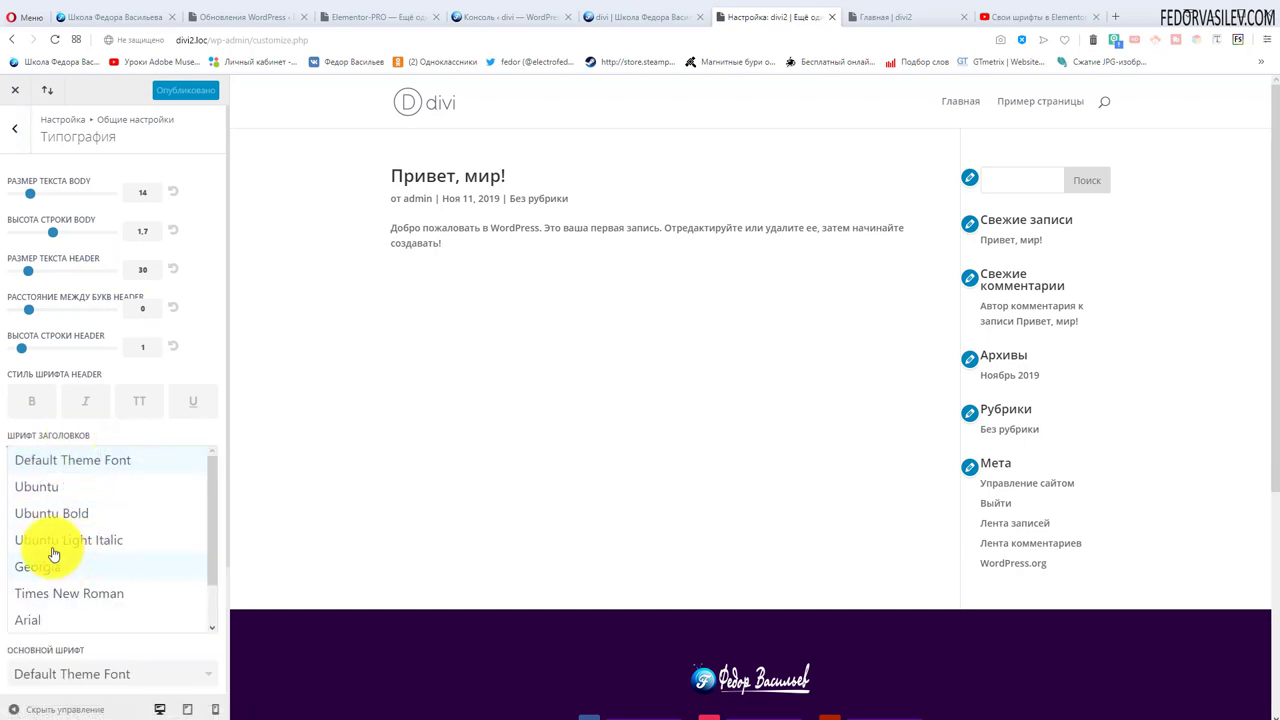
{"action": "scroll", "coordinate": [60, 550], "scroll_direction": "down", "scroll_amount": 3}
{"action": "scroll", "coordinate": [70, 470], "scroll_direction": "up", "scroll_amount": 2}
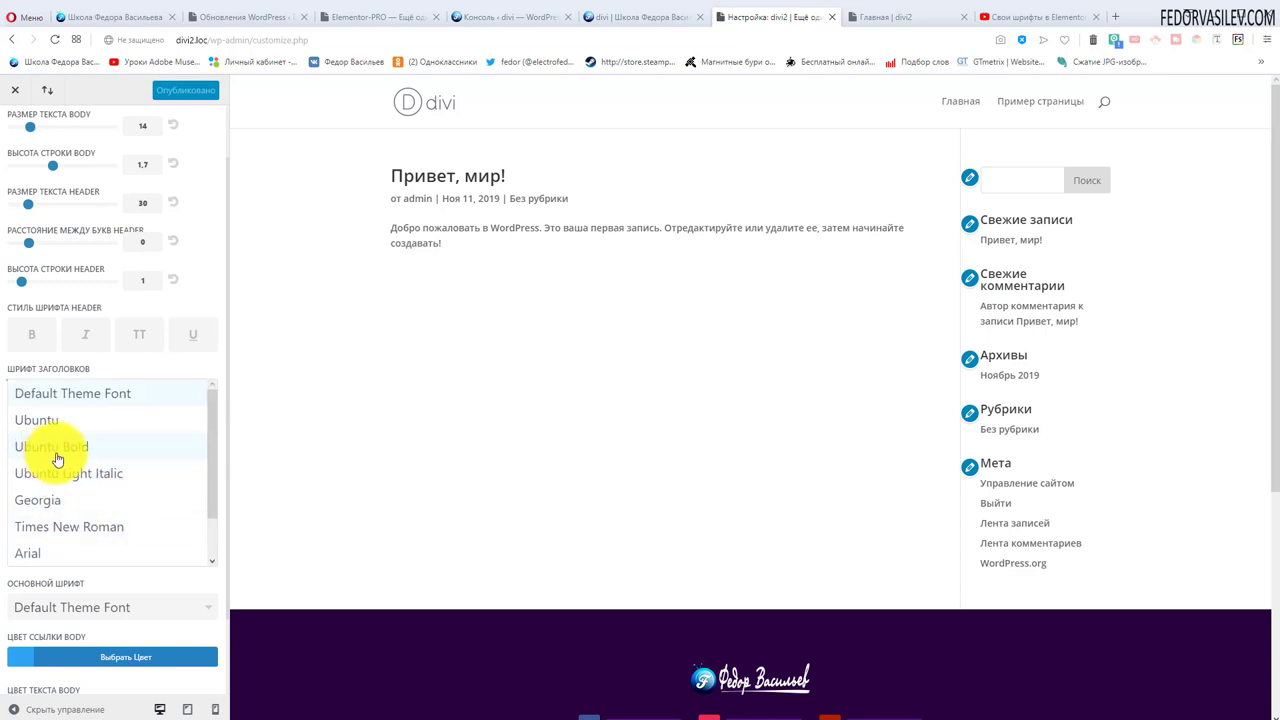
{"action": "left_click", "coordinate": [63, 448]}
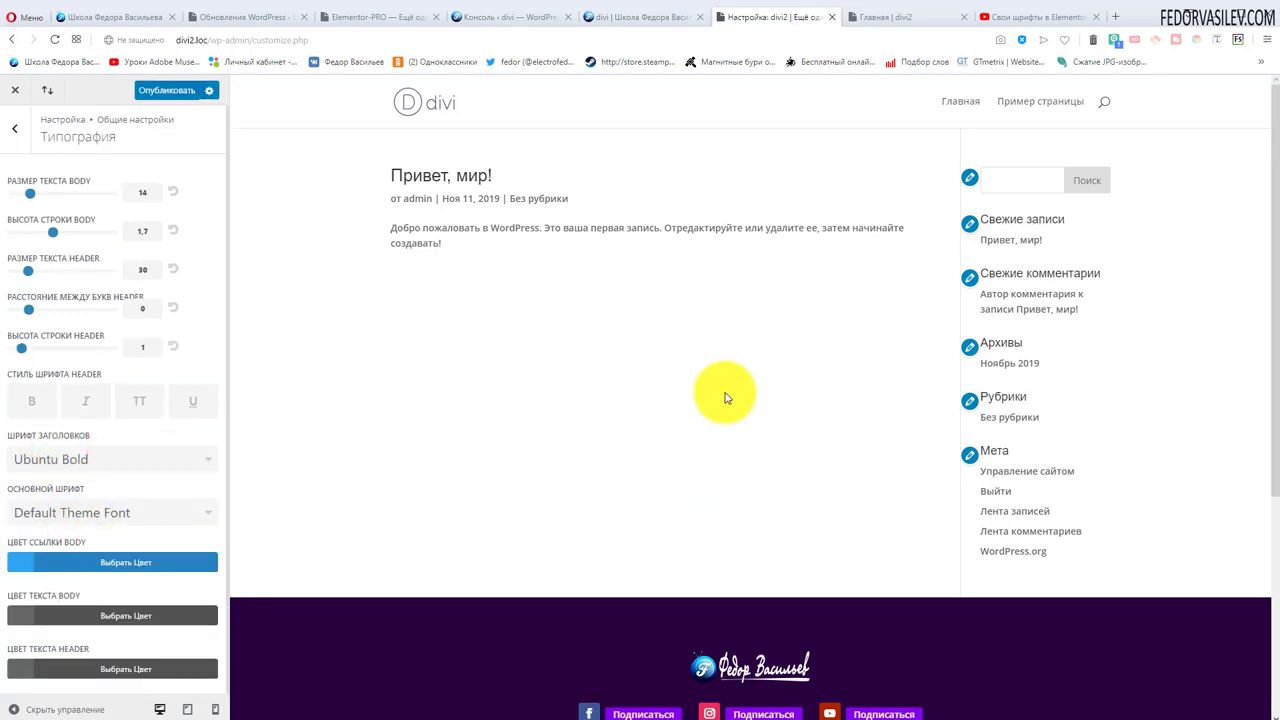
{"action": "left_click", "coordinate": [960, 103]}
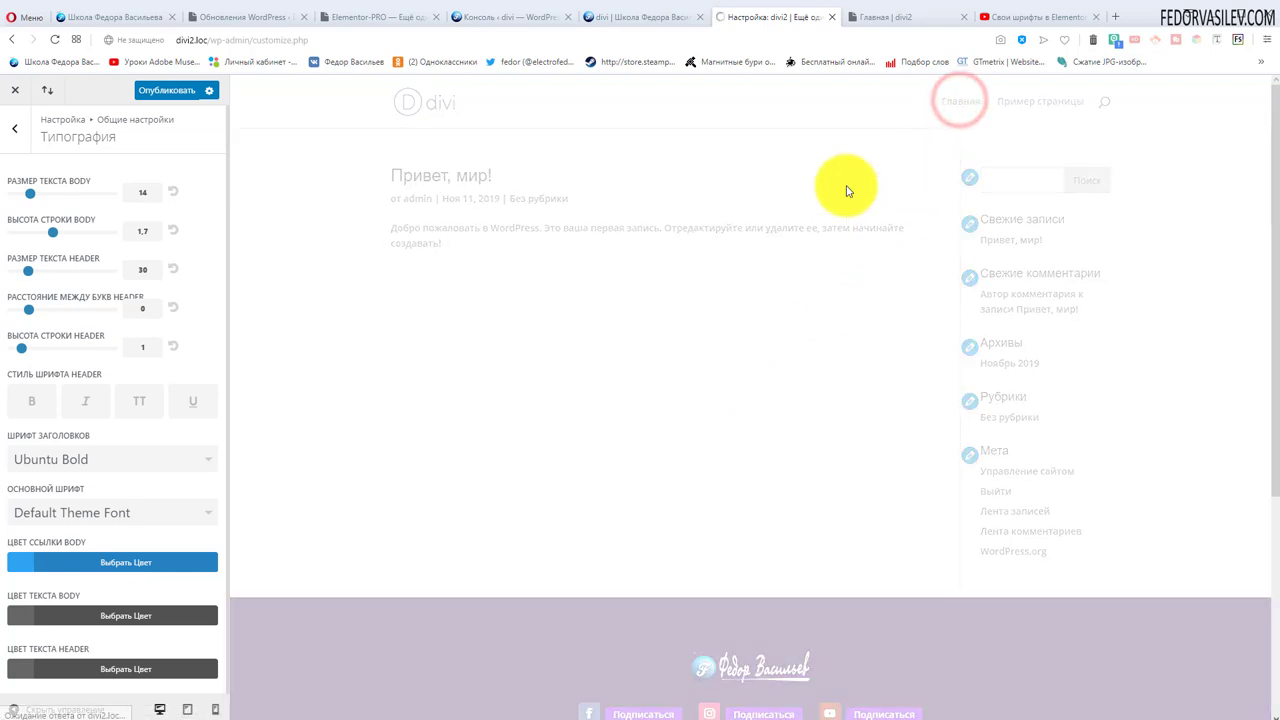
{"action": "scroll", "coordinate": [486, 337], "scroll_direction": "down", "scroll_amount": 1}
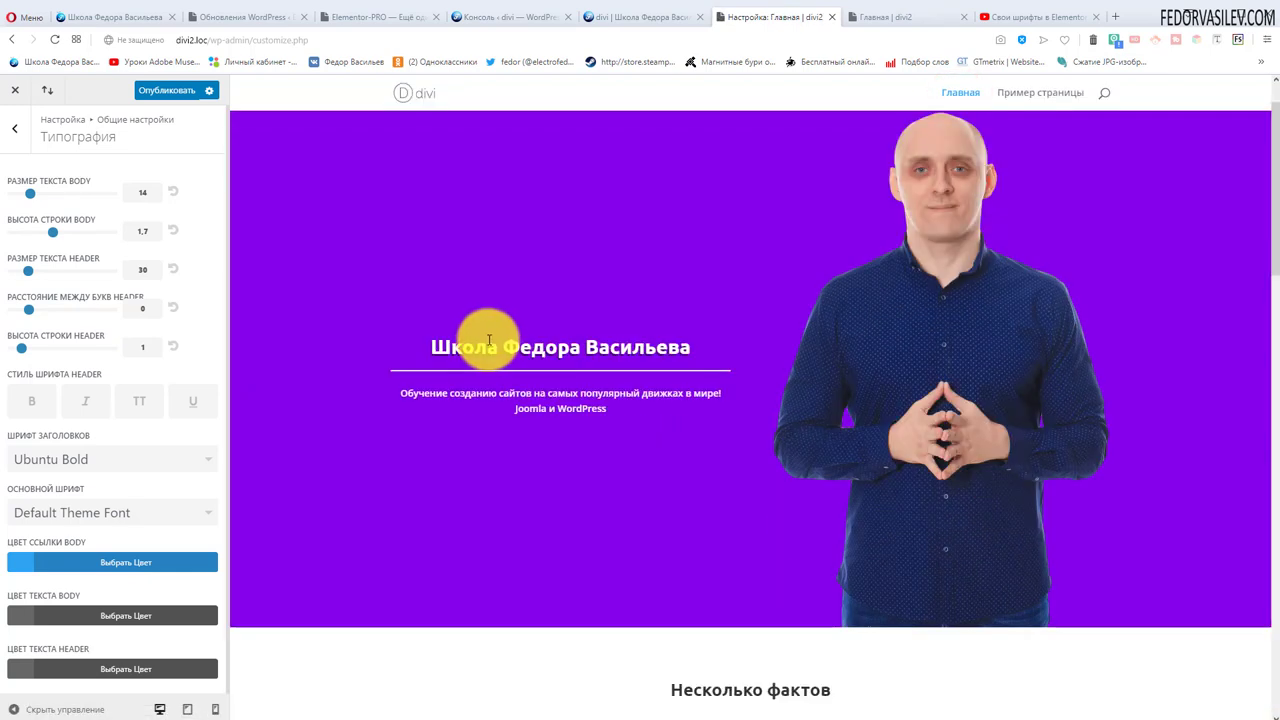
{"action": "scroll", "coordinate": [640, 360], "scroll_direction": "down", "scroll_amount": 1}
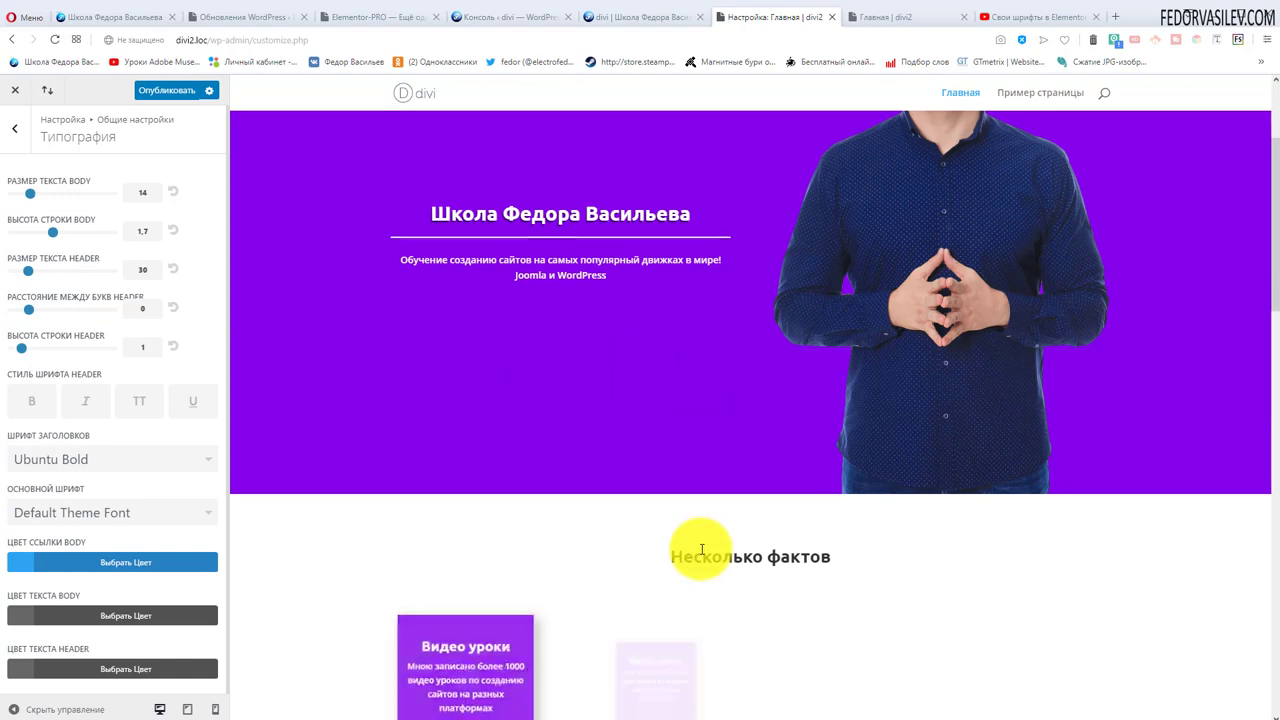
{"action": "scroll", "coordinate": [540, 380], "scroll_direction": "up", "scroll_amount": 1}
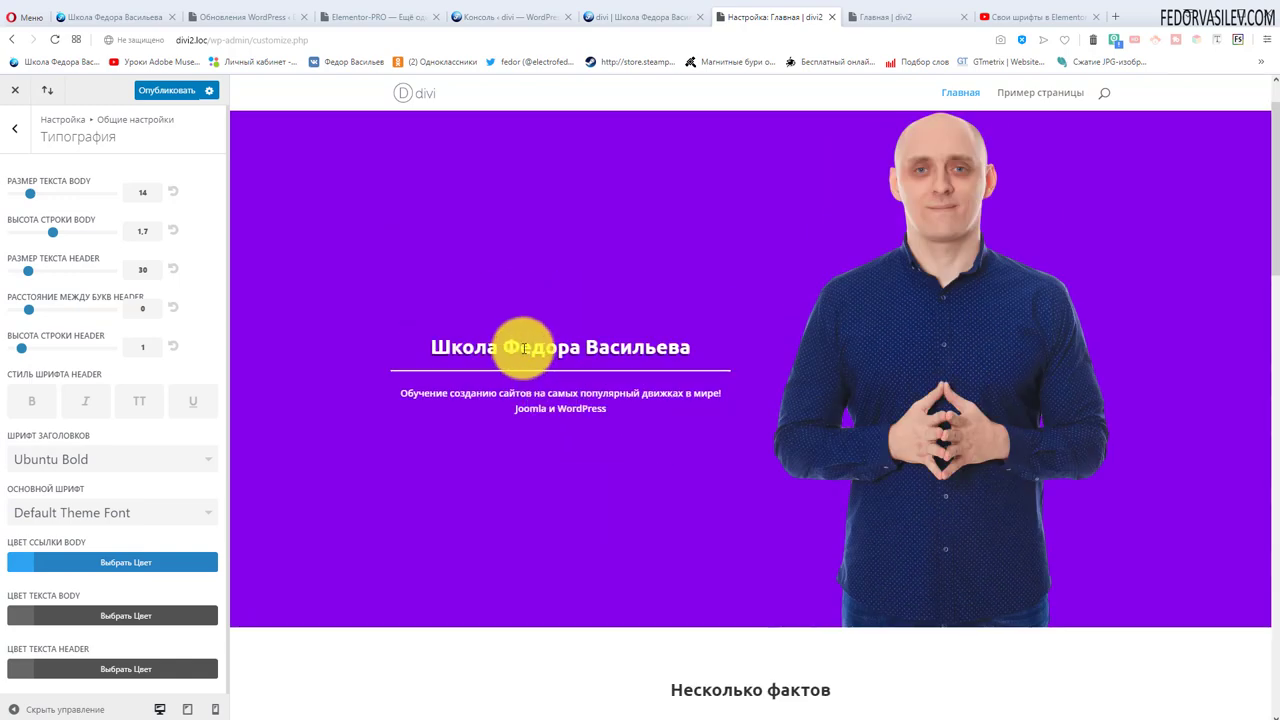
Try Default Theme Font for the headings and return the heading font to Ubuntu Bold.
{"action": "left_click", "coordinate": [62, 459]}
{"action": "left_click", "coordinate": [57, 391]}
{"action": "left_click", "coordinate": [86, 462]}
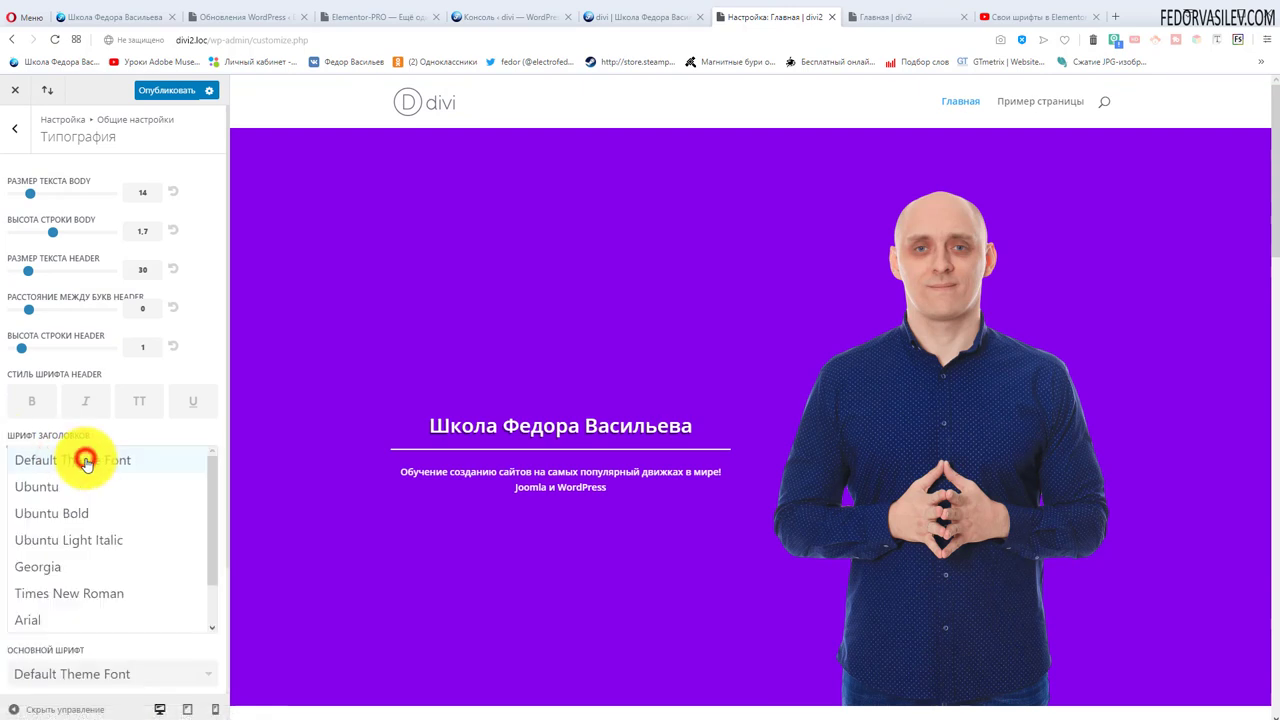
{"action": "left_click", "coordinate": [58, 516]}
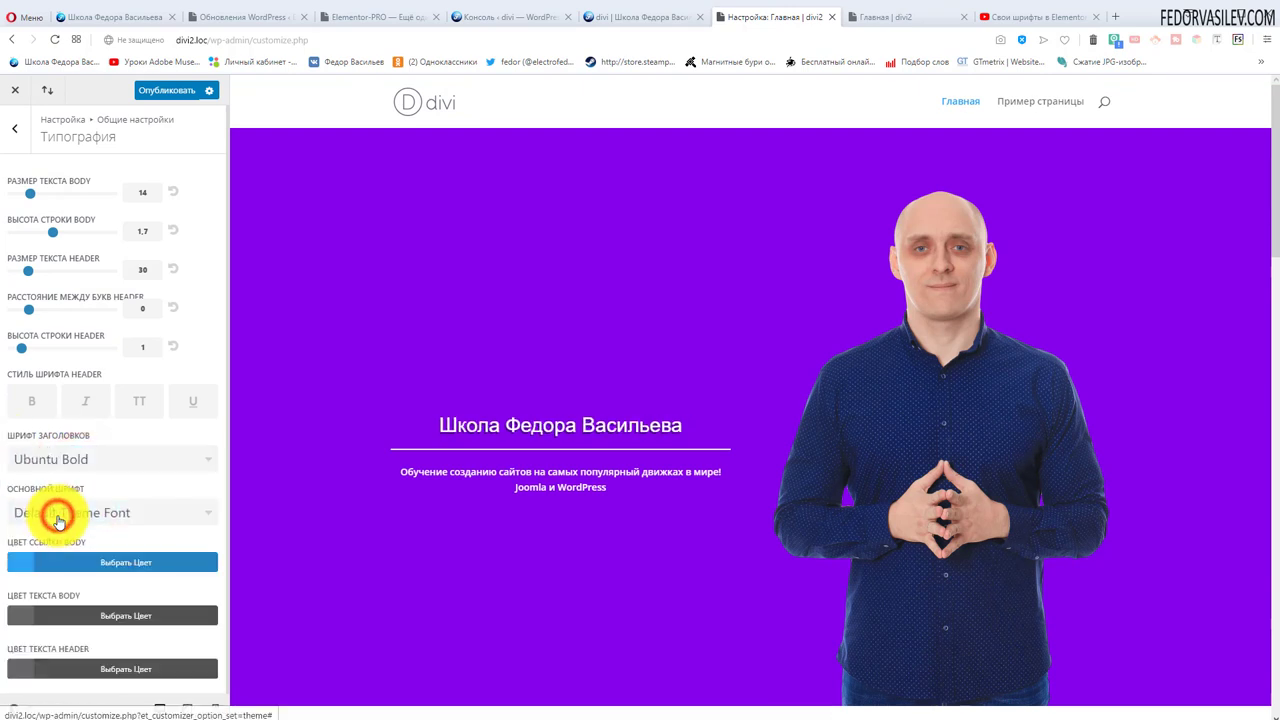
{"action": "left_click", "coordinate": [79, 462]}
{"action": "scroll", "coordinate": [393, 424], "scroll_direction": "down", "scroll_amount": 5}
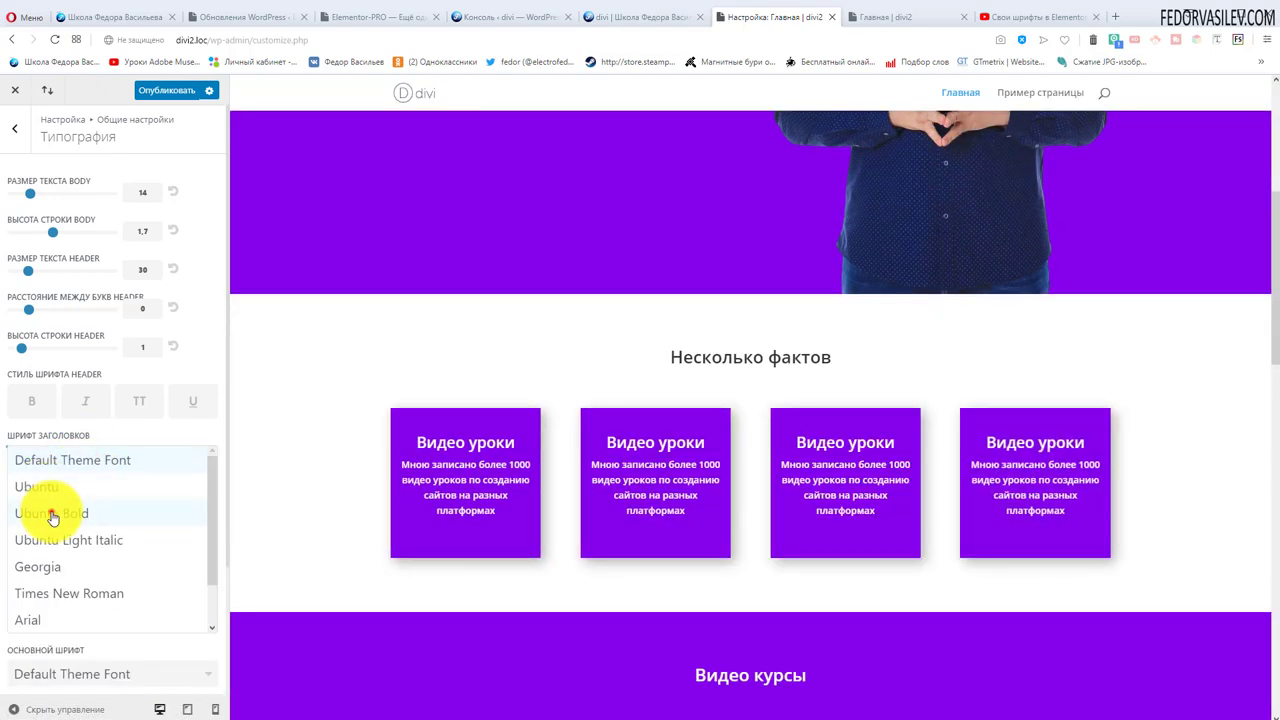
{"action": "left_click", "coordinate": [52, 515]}
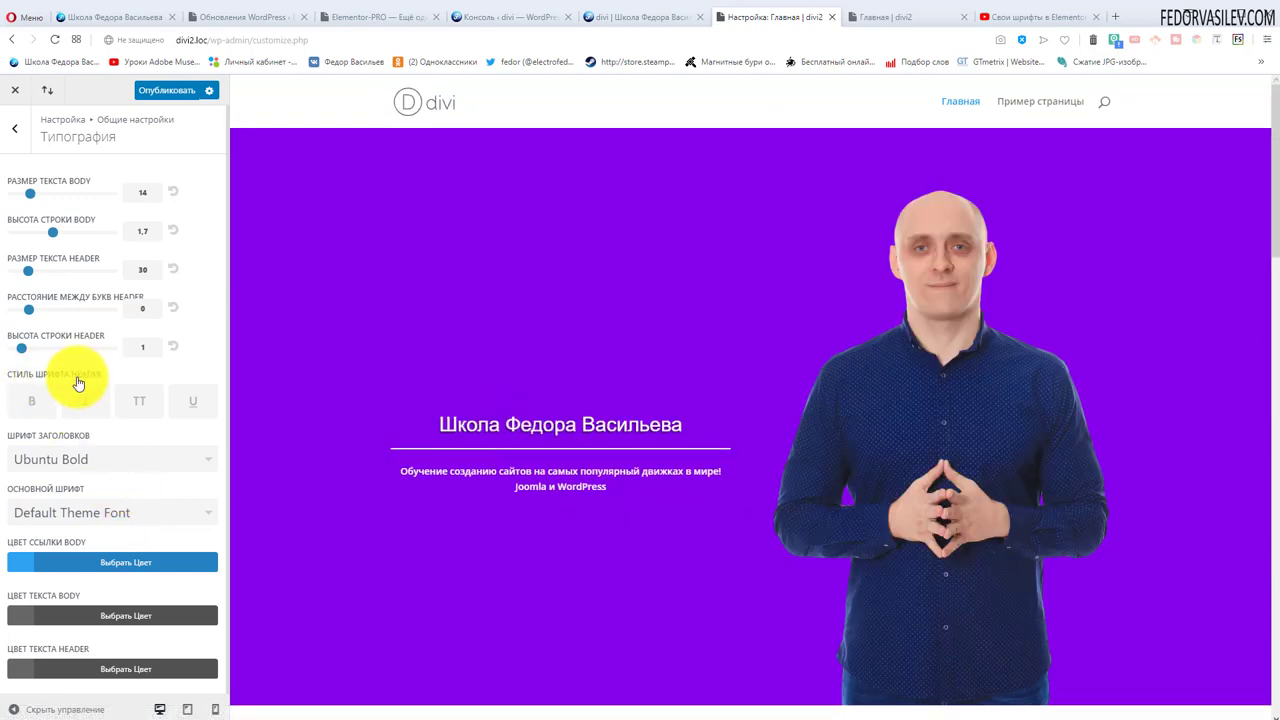
Apply the bold style to the headings, comparing them with and without it across the page preview.
{"action": "scroll", "coordinate": [375, 402], "scroll_direction": "down", "scroll_amount": 3}
{"action": "scroll", "coordinate": [375, 402], "scroll_direction": "up", "scroll_amount": 3}
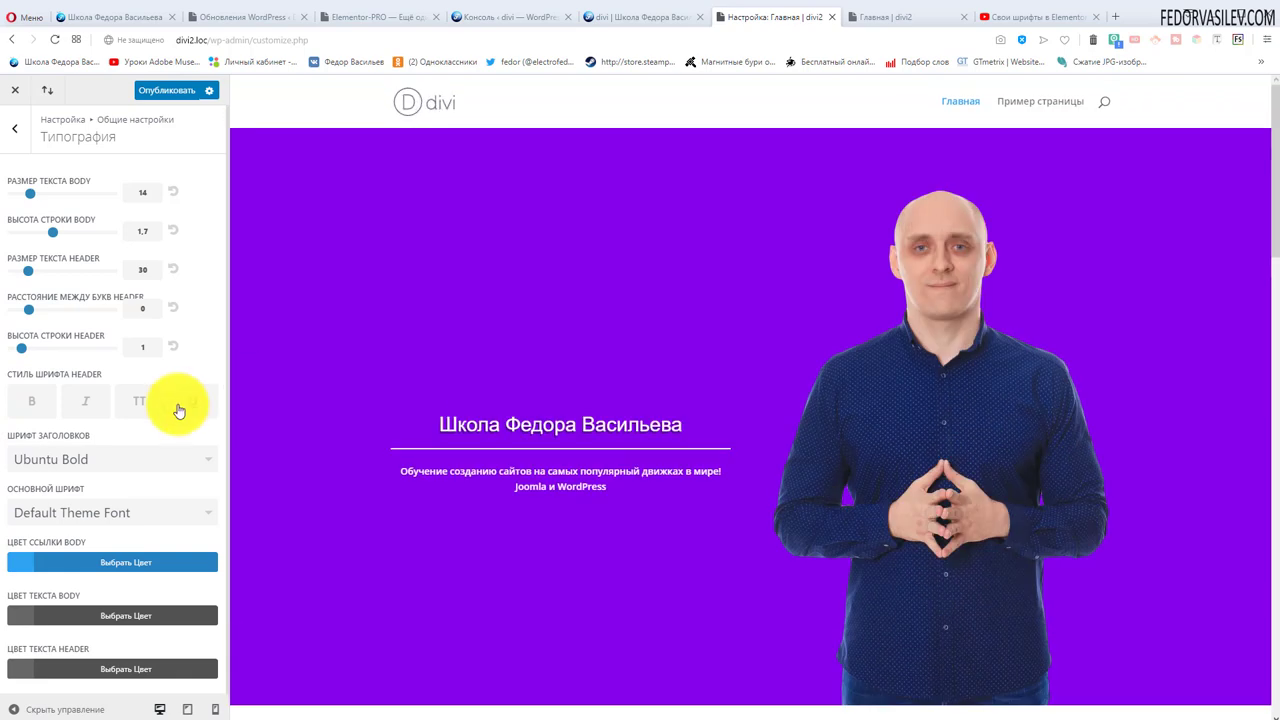
{"action": "left_click", "coordinate": [31, 405]}
{"action": "scroll", "coordinate": [445, 380], "scroll_direction": "down", "scroll_amount": 3}
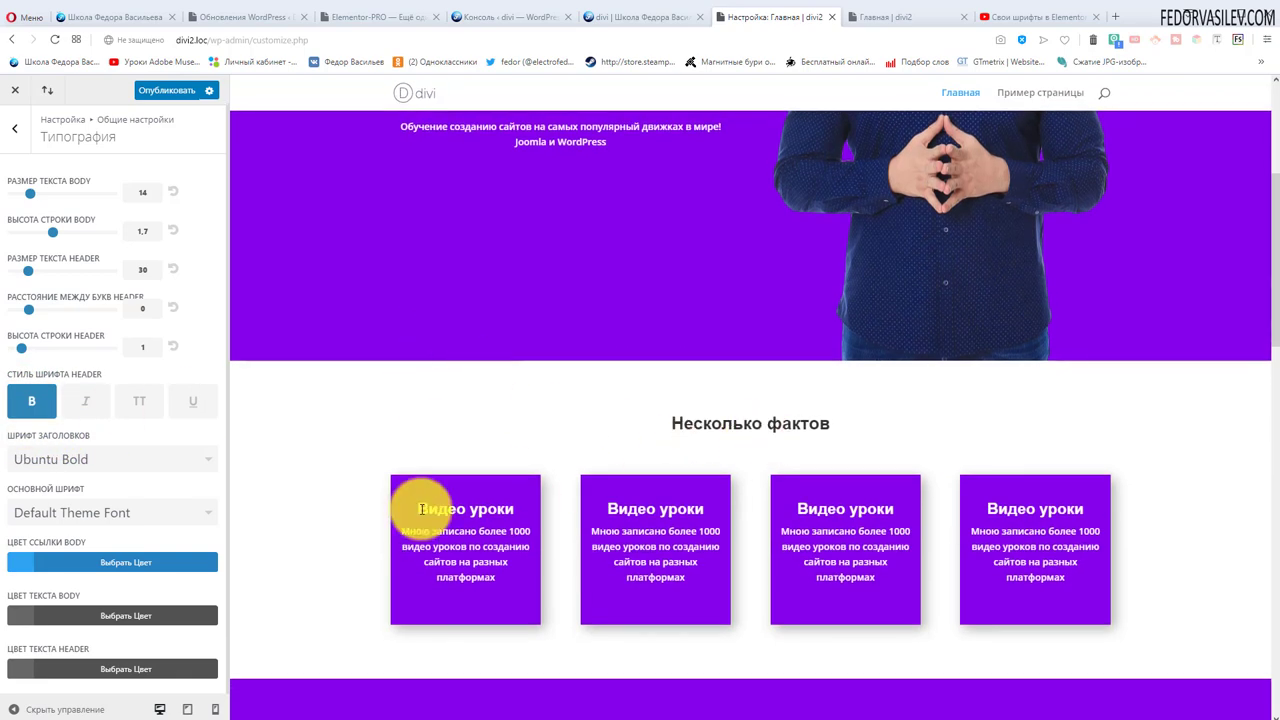
{"action": "scroll", "coordinate": [423, 351], "scroll_direction": "down", "scroll_amount": 4}
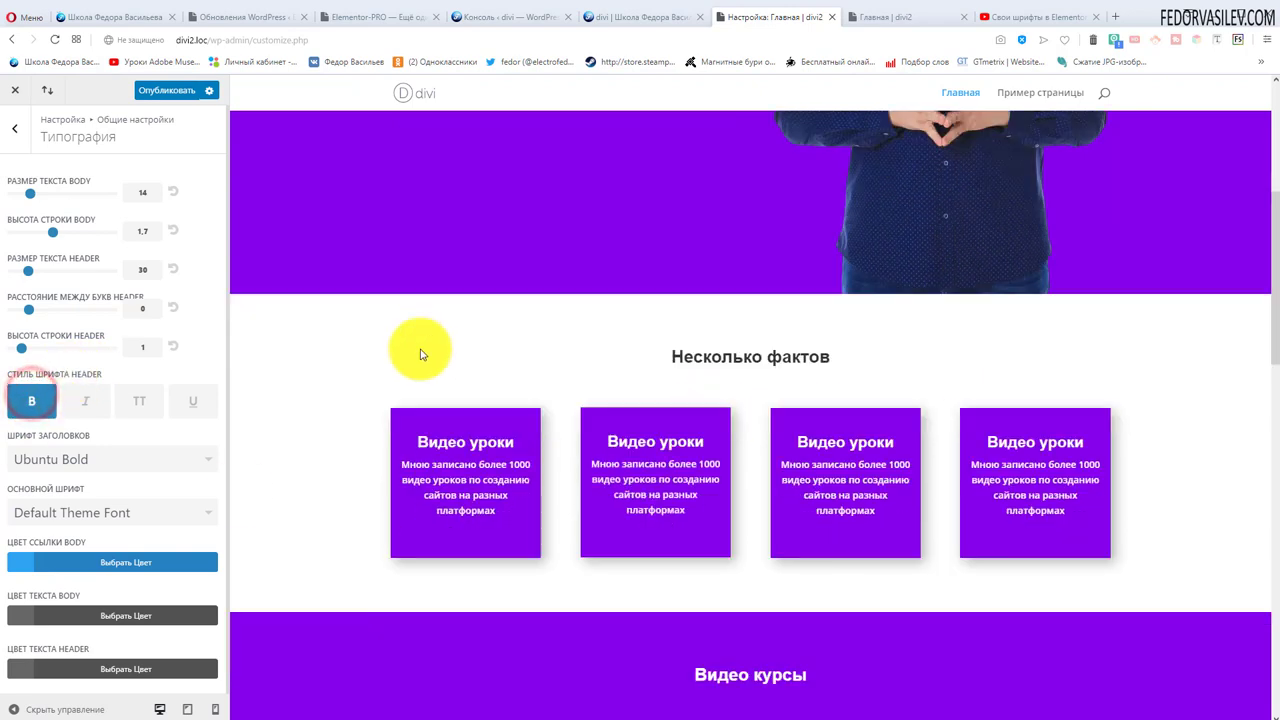
{"action": "left_click", "coordinate": [23, 404]}
{"action": "scroll", "coordinate": [414, 340], "scroll_direction": "down", "scroll_amount": 6}
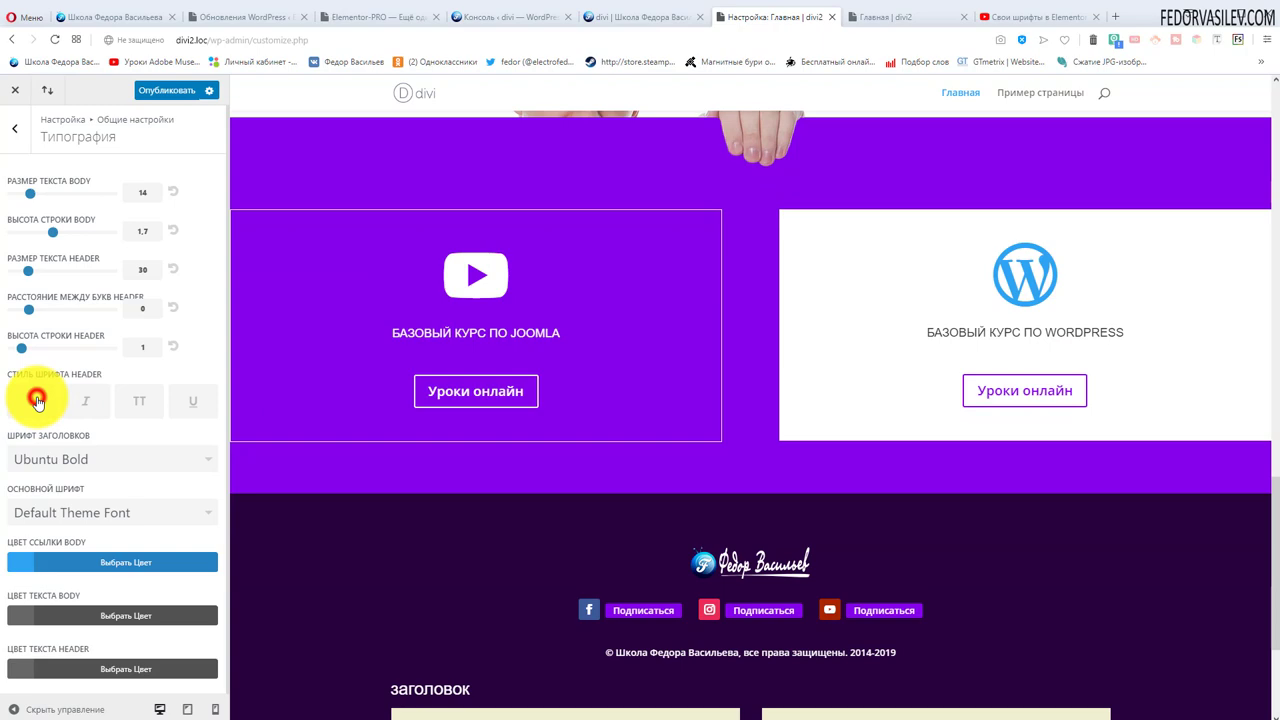
{"action": "left_click", "coordinate": [36, 400]}
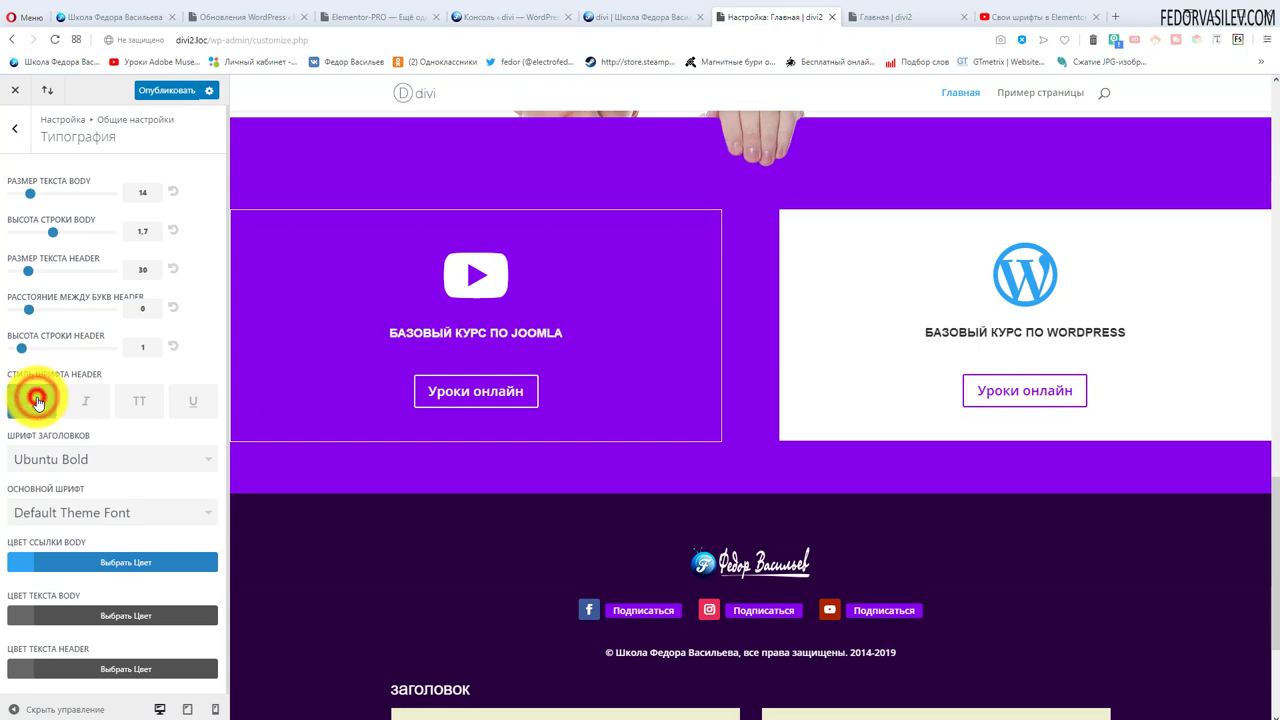
{"action": "scroll", "coordinate": [429, 371], "scroll_direction": "down", "scroll_amount": 3}
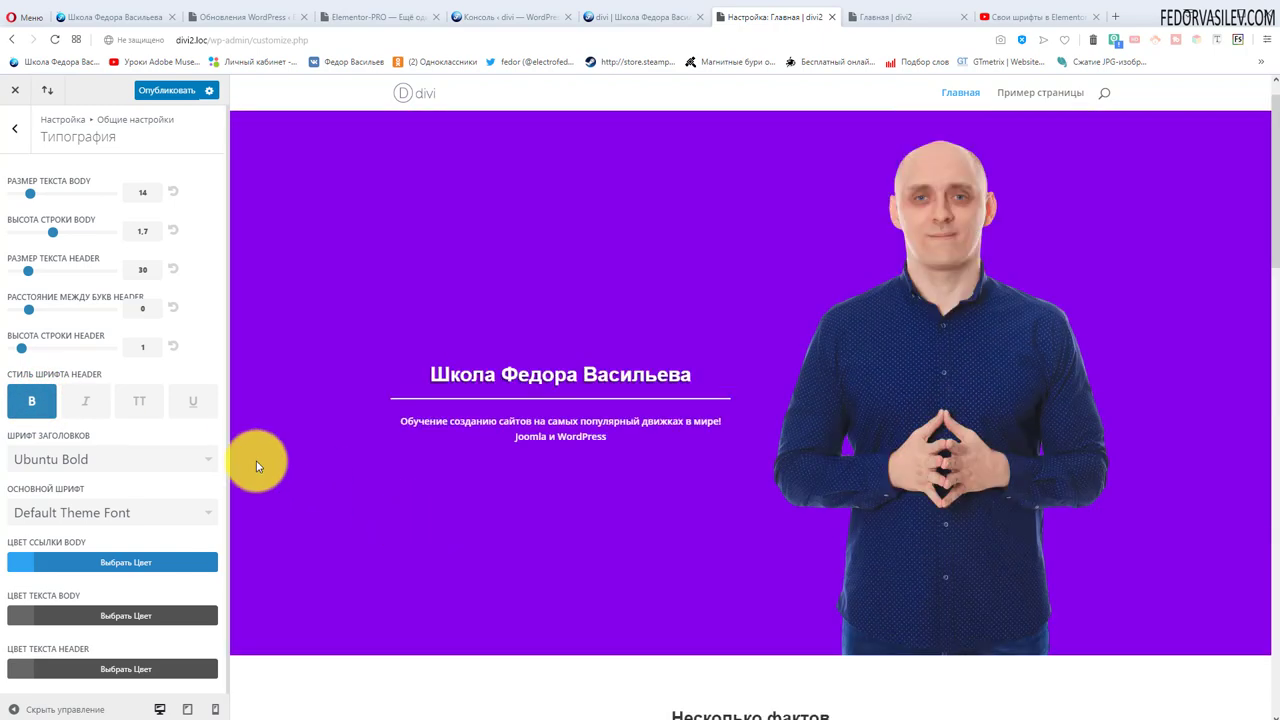
Try the uppercase style on the headings across the page preview and switch it back off.
{"action": "left_click", "coordinate": [191, 405]}
{"action": "left_click", "coordinate": [136, 403]}
{"action": "scroll", "coordinate": [451, 434], "scroll_direction": "down", "scroll_amount": 3}
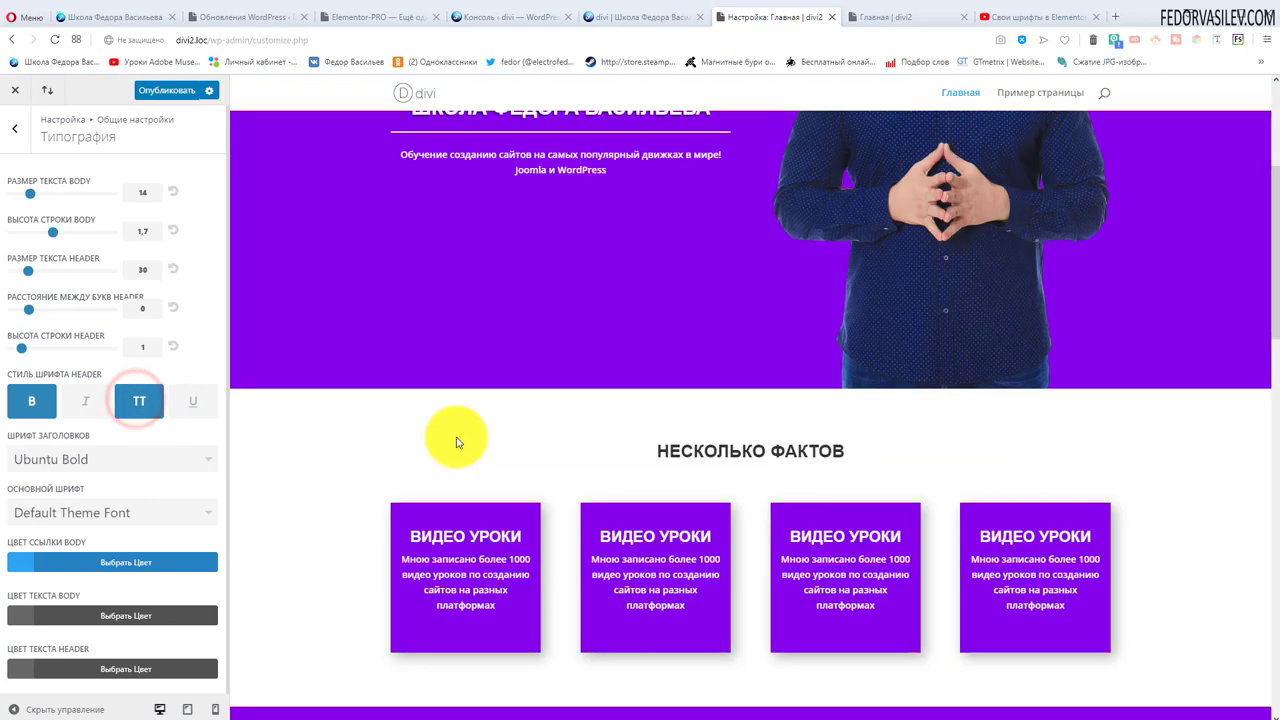
{"action": "left_click", "coordinate": [139, 403]}
{"action": "left_click", "coordinate": [139, 403]}
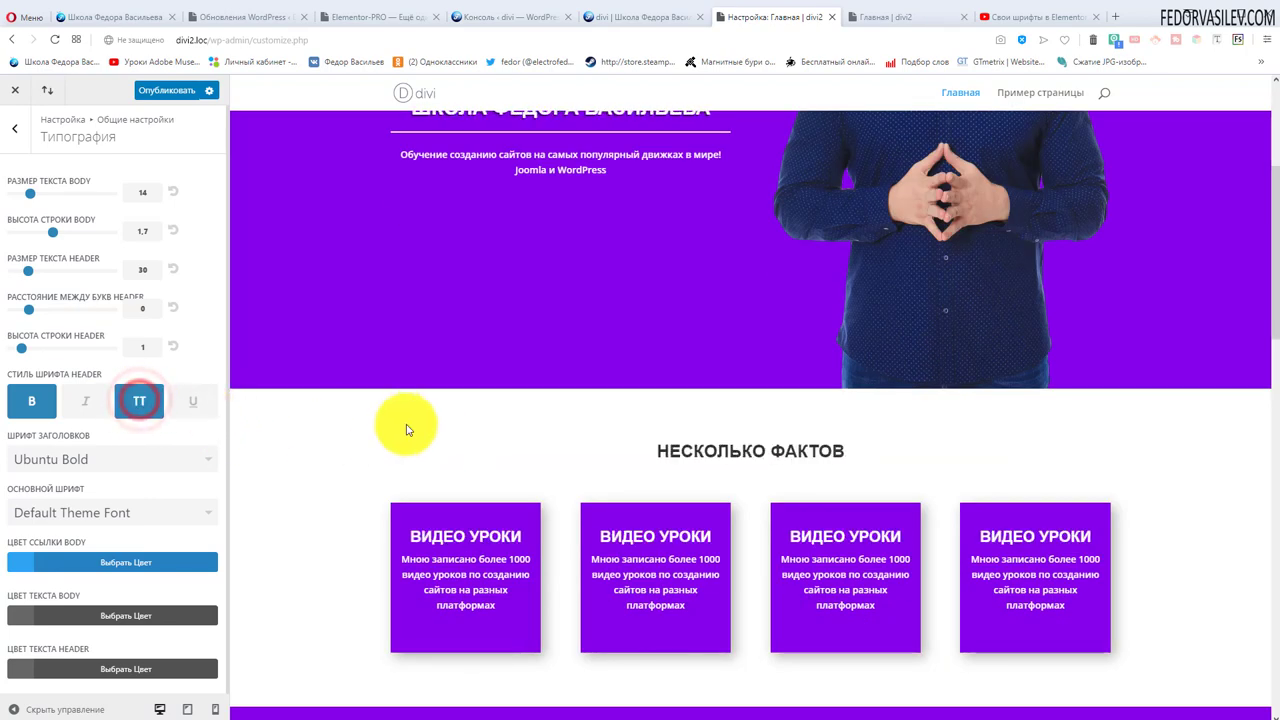
{"action": "scroll", "coordinate": [400, 425], "scroll_direction": "down", "scroll_amount": 4}
{"action": "left_click", "coordinate": [136, 404]}
{"action": "left_click", "coordinate": [139, 402]}
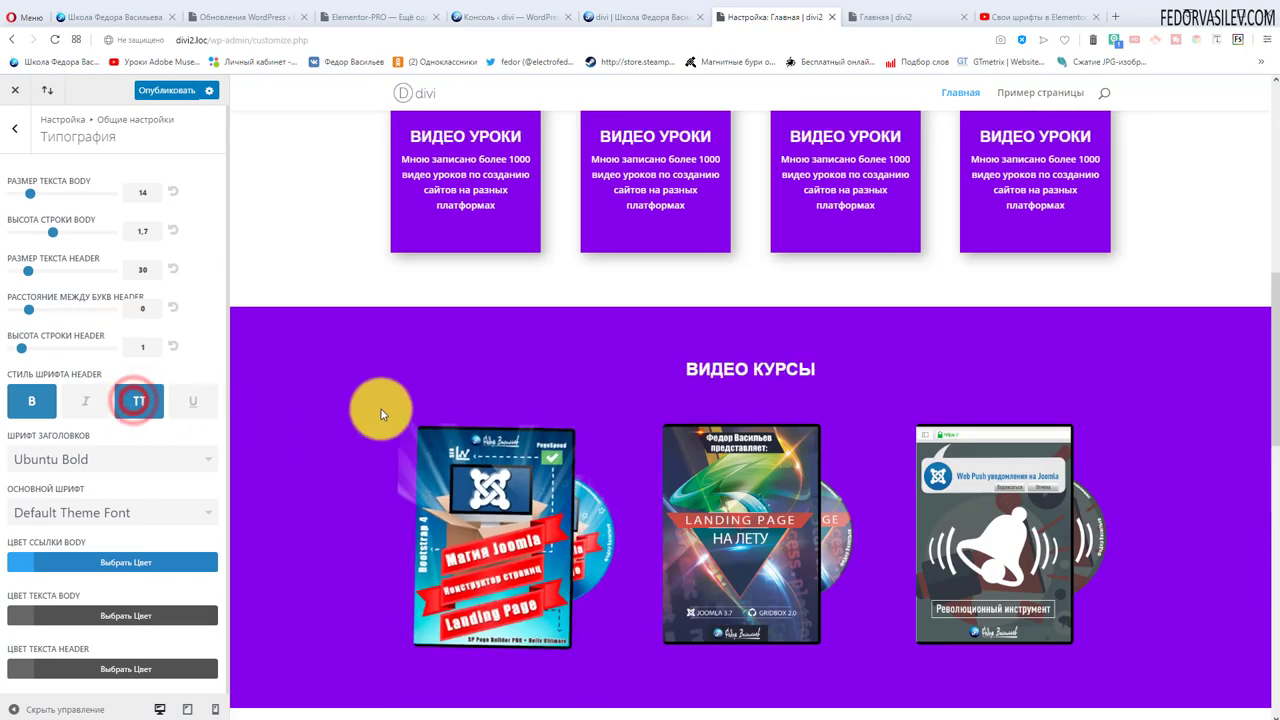
{"action": "scroll", "coordinate": [337, 403], "scroll_direction": "down", "scroll_amount": 6}
{"action": "left_click", "coordinate": [156, 406]}
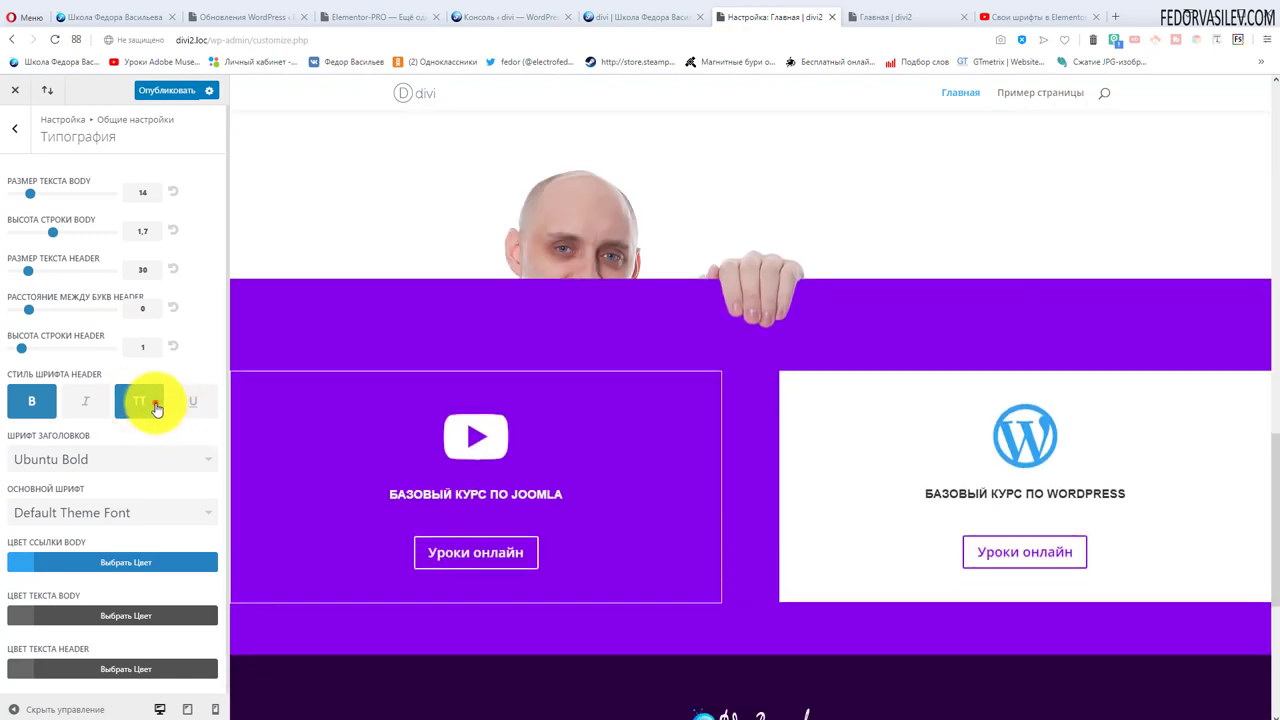
{"action": "scroll", "coordinate": [366, 418], "scroll_direction": "down", "scroll_amount": 4}
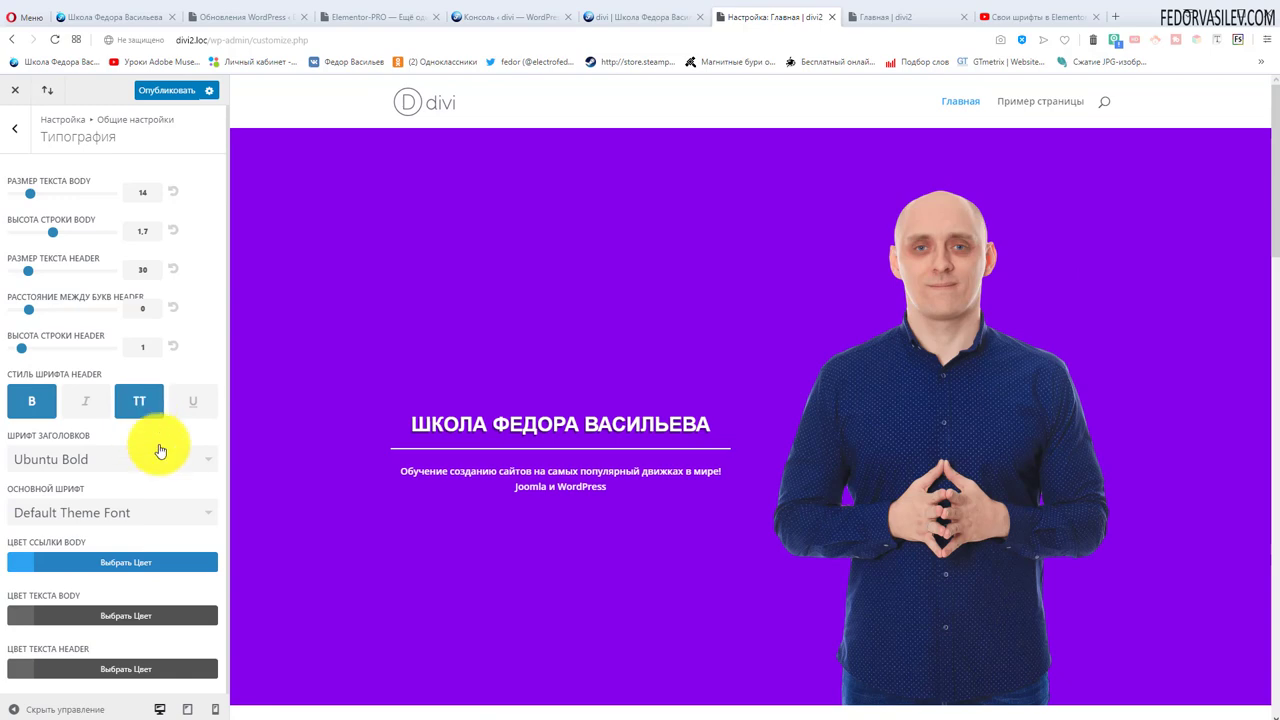
{"action": "left_click", "coordinate": [150, 401]}
Set the body font to Ubuntu, review the page preview and publish the typography changes.
{"action": "left_click", "coordinate": [87, 513]}
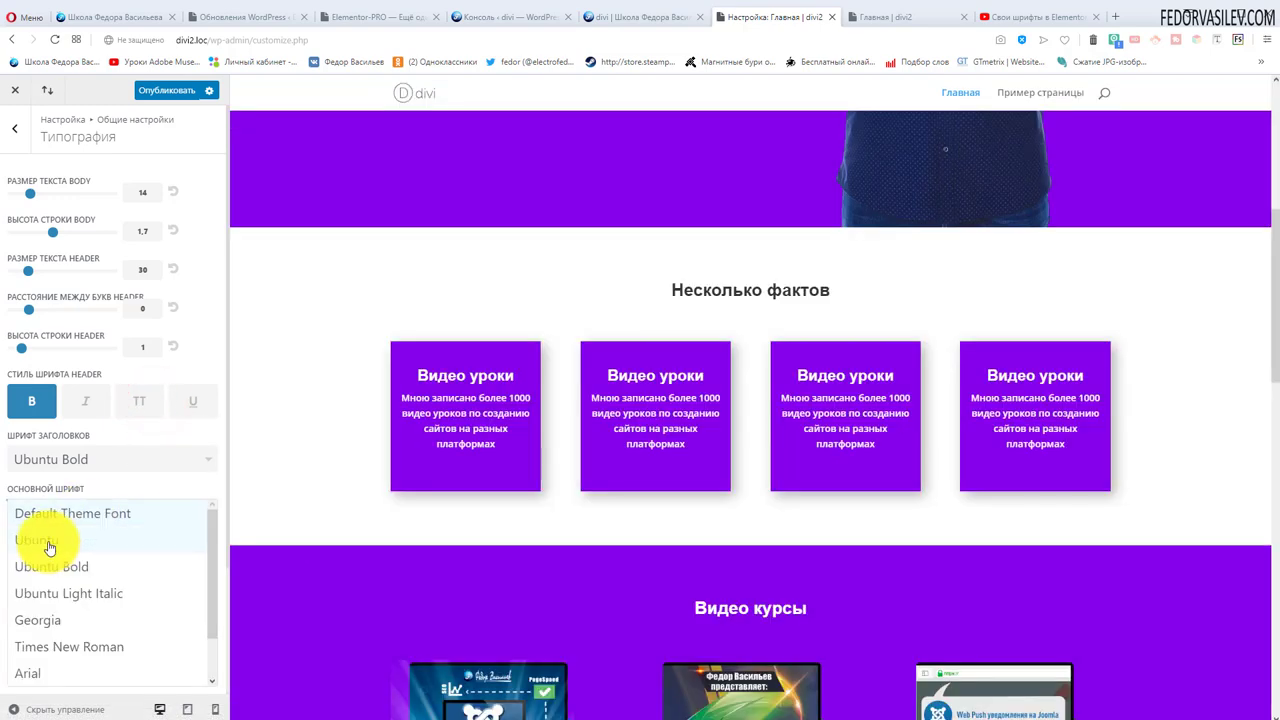
{"action": "left_click", "coordinate": [48, 548]}
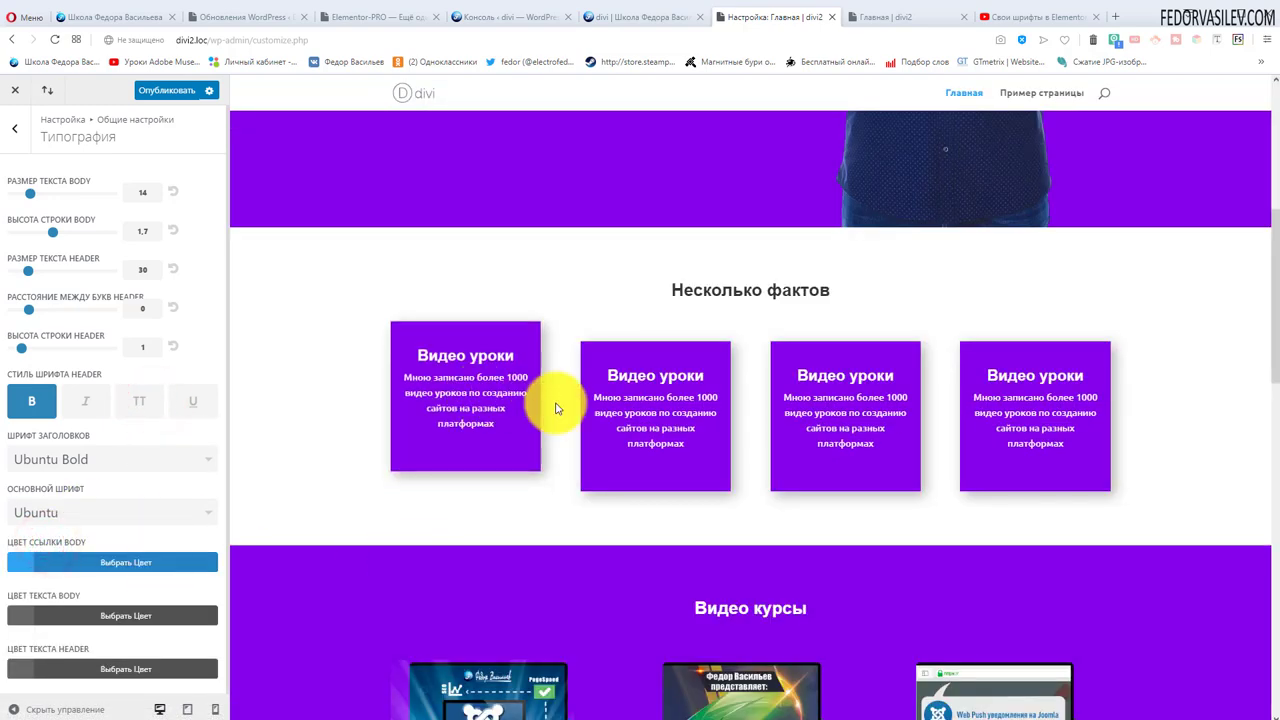
{"action": "scroll", "coordinate": [414, 334], "scroll_direction": "down", "scroll_amount": 7}
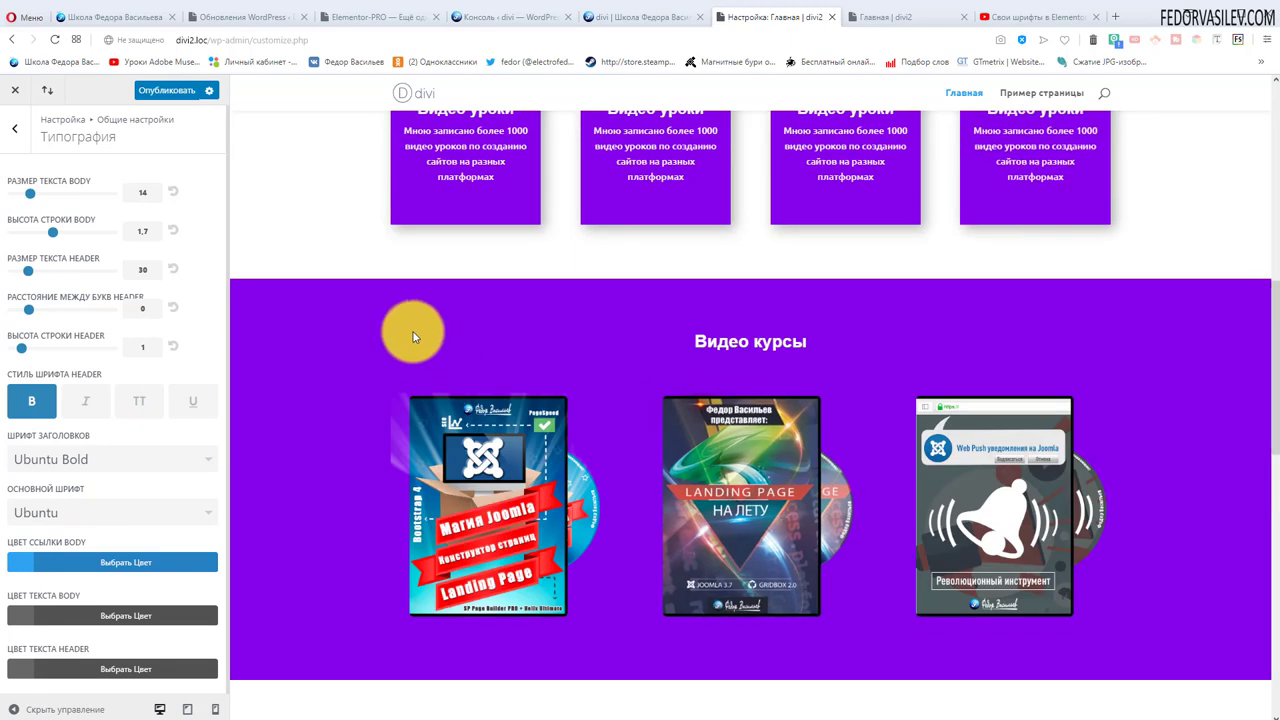
{"action": "scroll", "coordinate": [360, 340], "scroll_direction": "down", "scroll_amount": 5}
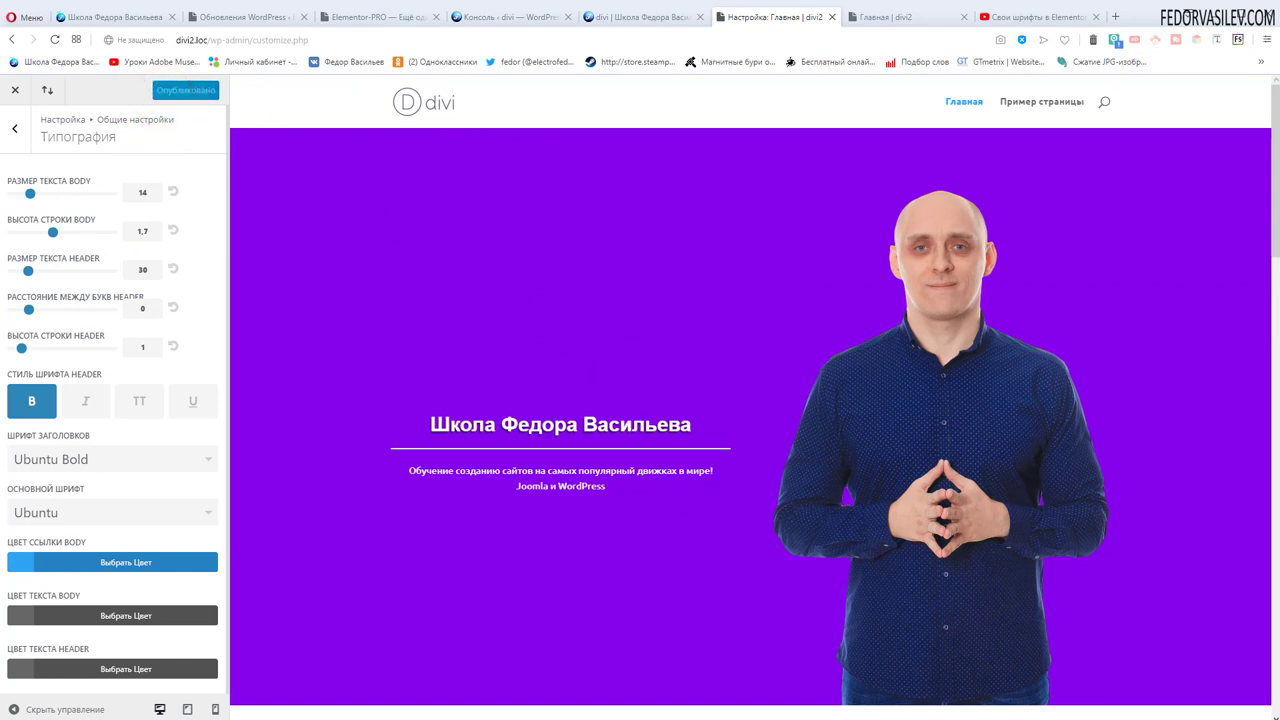
Switch to the live Главная page and examine the font families used by its menu, headings, body text and buttons.
{"action": "key", "text": "ctrl+Tab"}
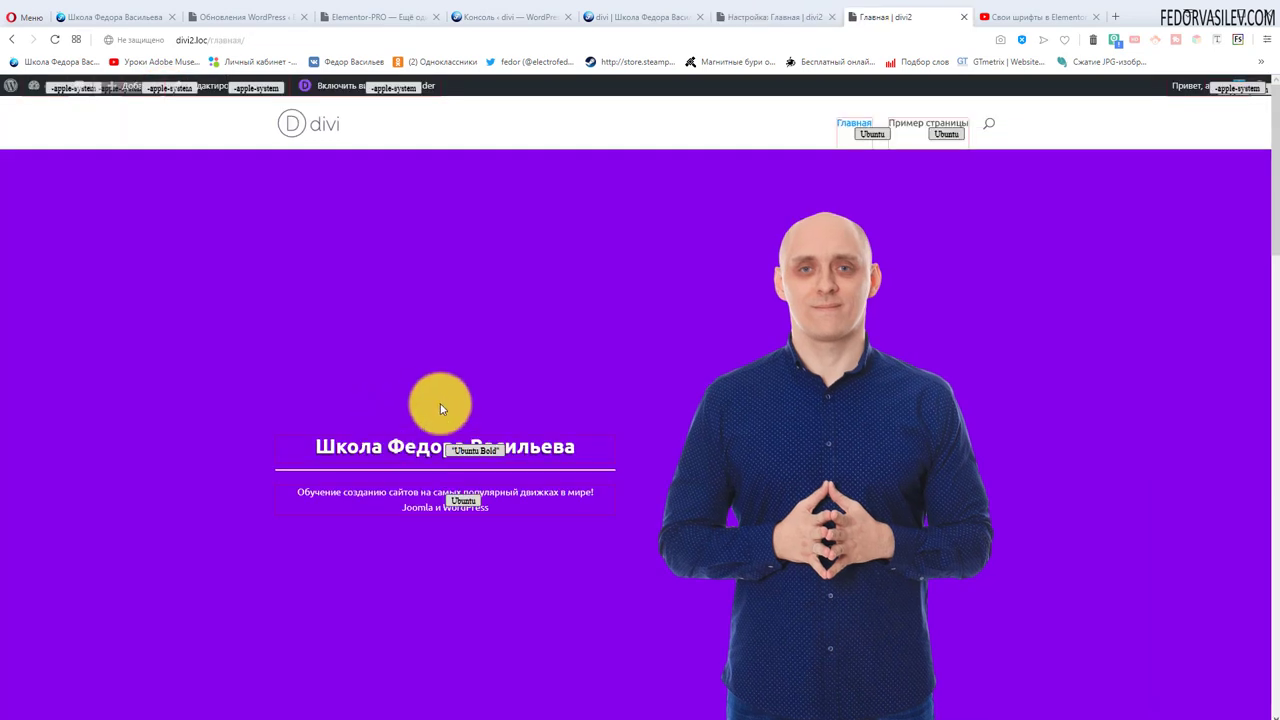
{"action": "left_click", "coordinate": [1237, 38]}
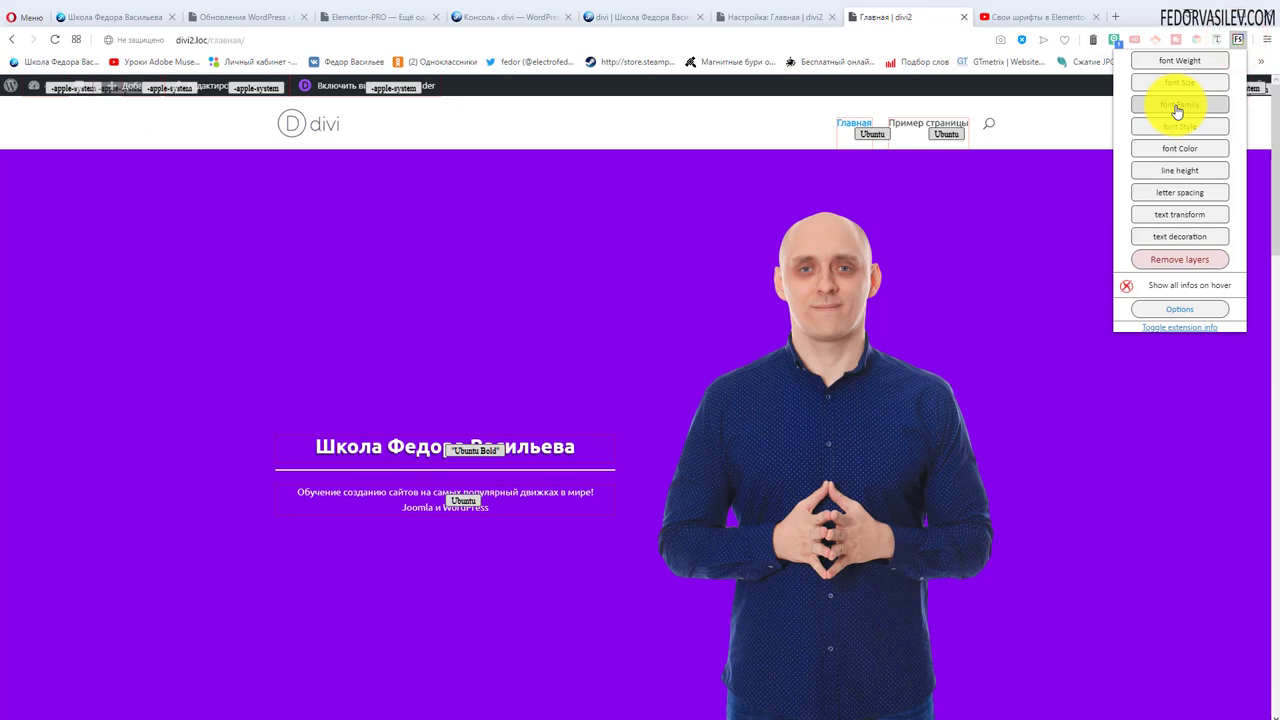
{"action": "left_click", "coordinate": [1155, 14]}
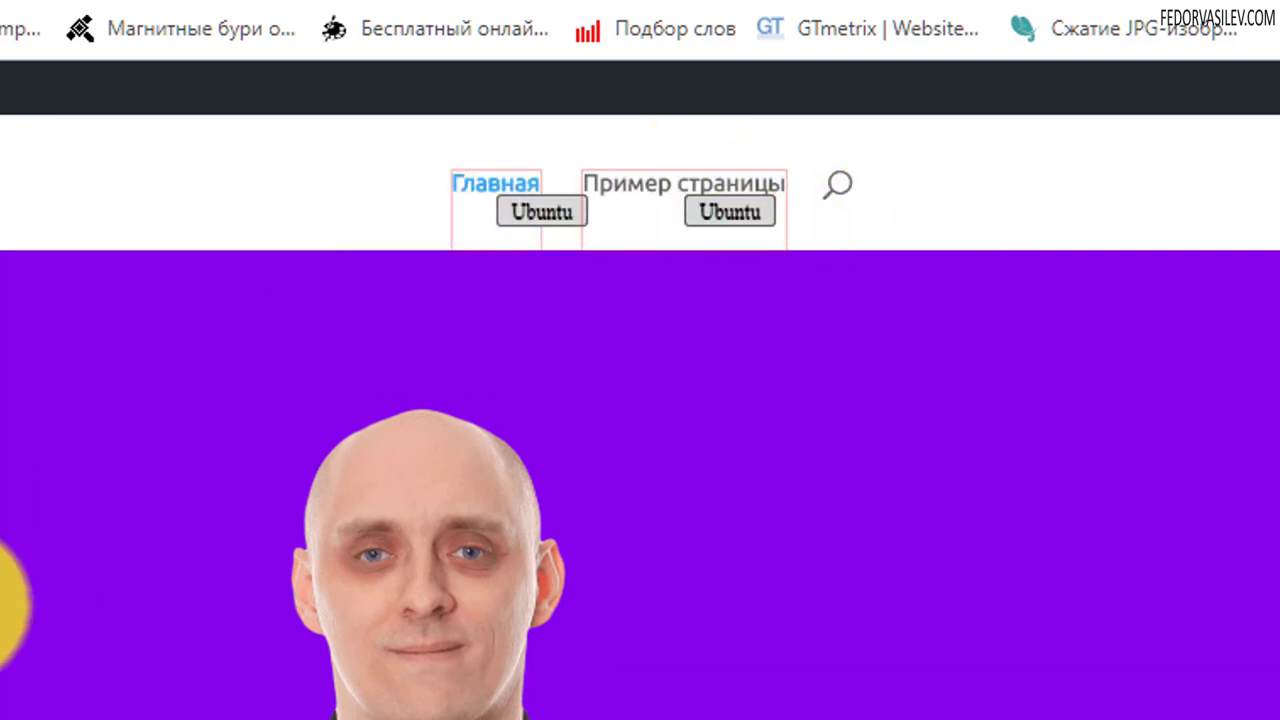
{"action": "scroll", "coordinate": [640, 450], "scroll_direction": "down", "scroll_amount": 3}
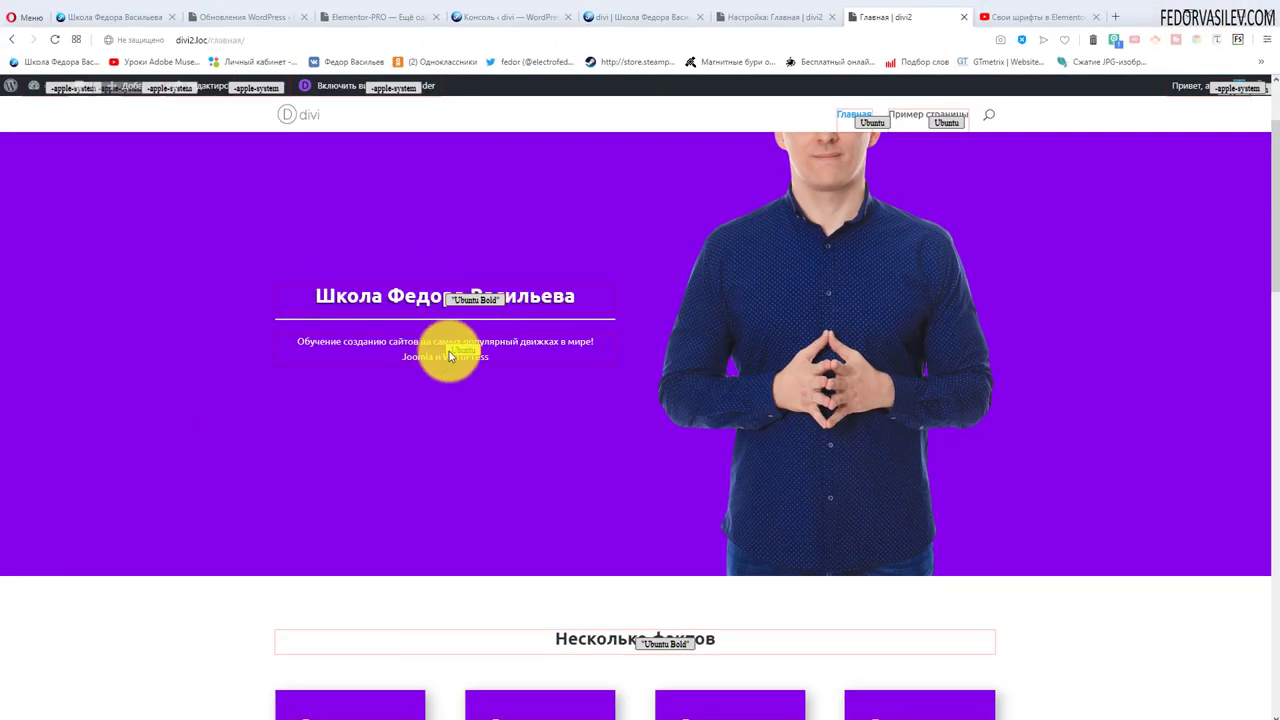
{"action": "scroll", "coordinate": [272, 284], "scroll_direction": "down", "scroll_amount": 3}
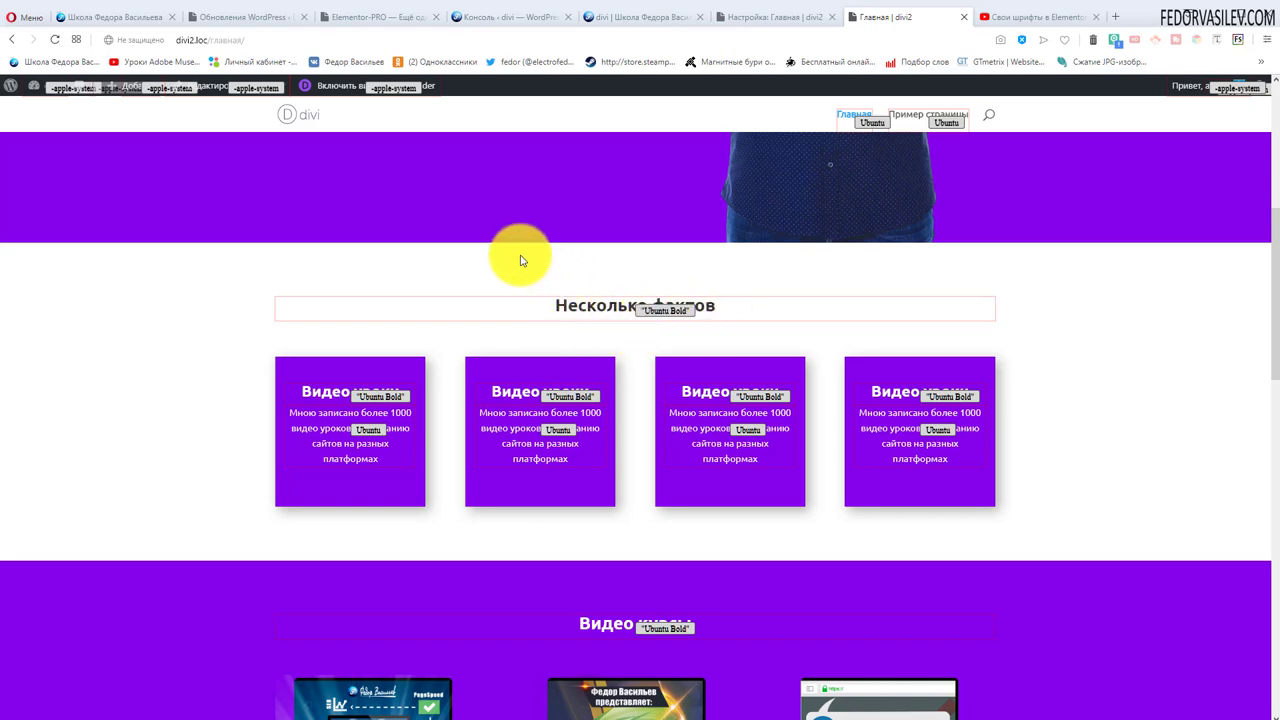
{"action": "scroll", "coordinate": [514, 260], "scroll_direction": "down", "scroll_amount": 1}
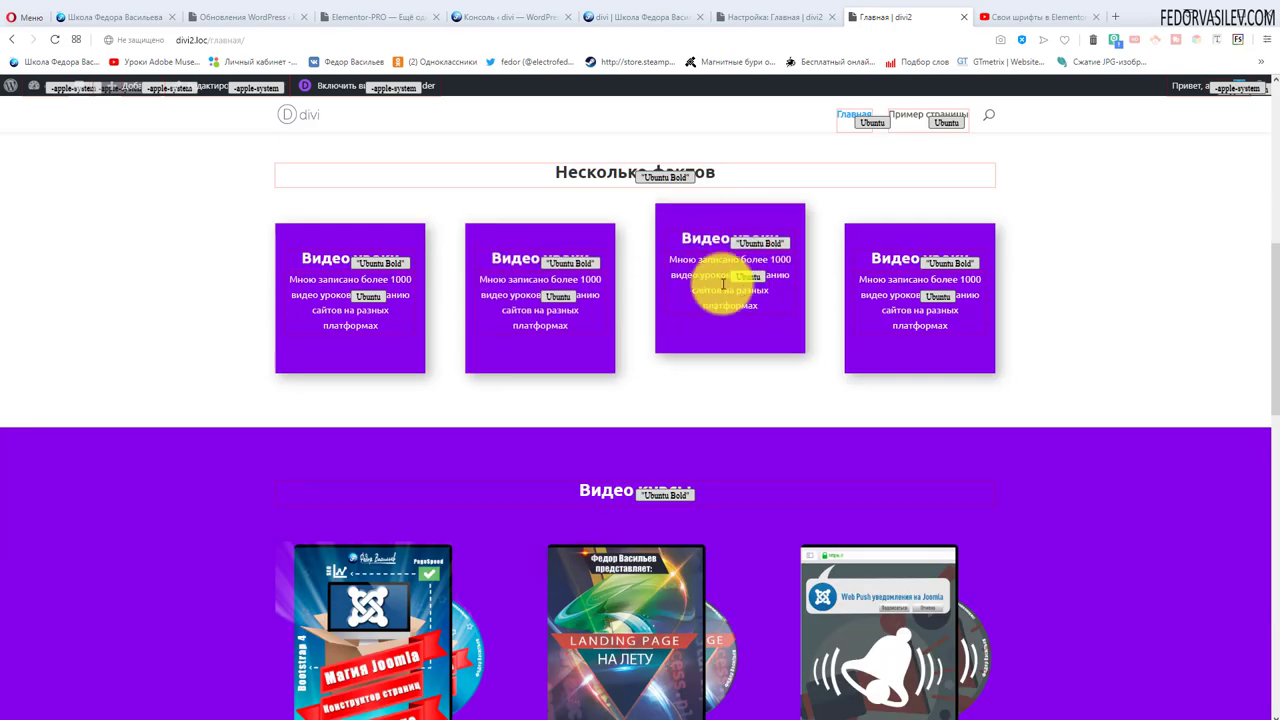
{"action": "scroll", "coordinate": [724, 285], "scroll_direction": "down", "scroll_amount": 2}
{"action": "scroll", "coordinate": [357, 249], "scroll_direction": "down", "scroll_amount": 4}
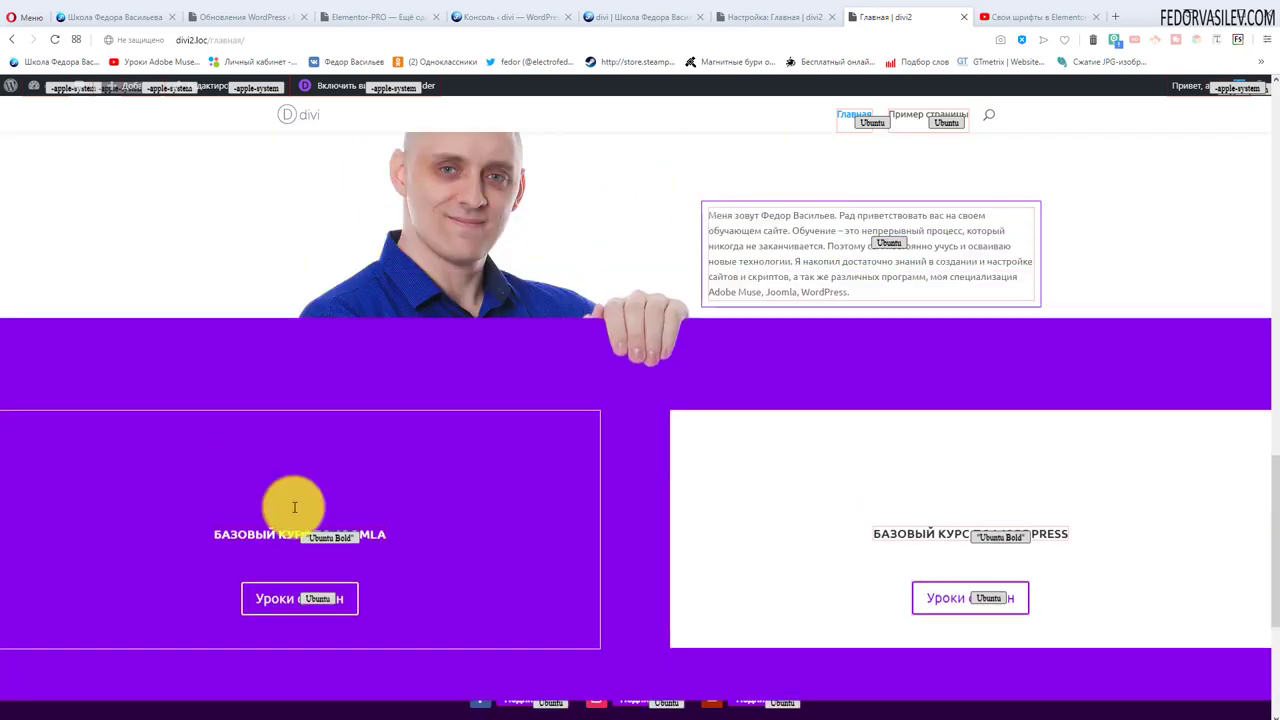